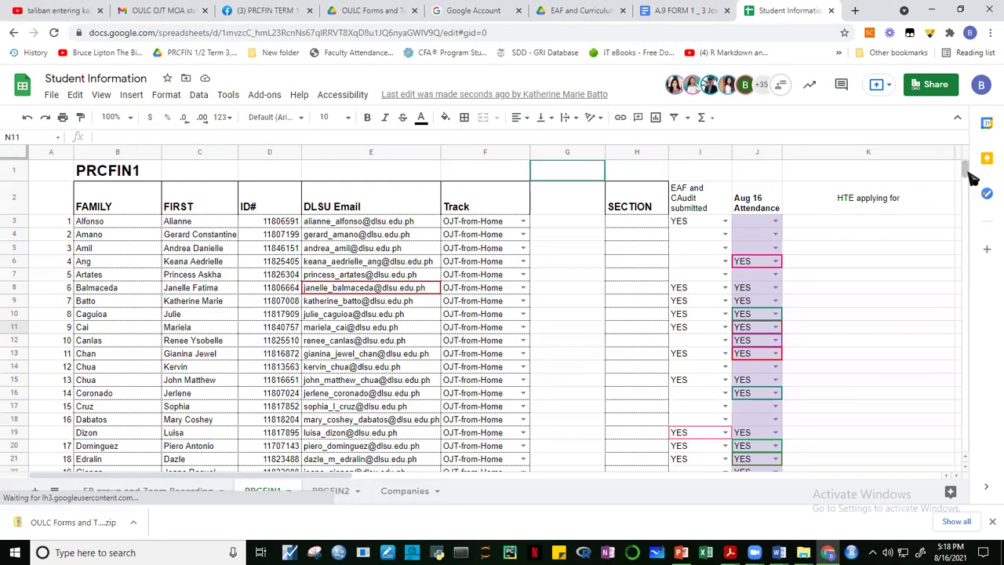
Scroll through the PRCFIN1 student list, then switch to the PRCFIN2 sheet.
scroll(969, 177, down, 8)
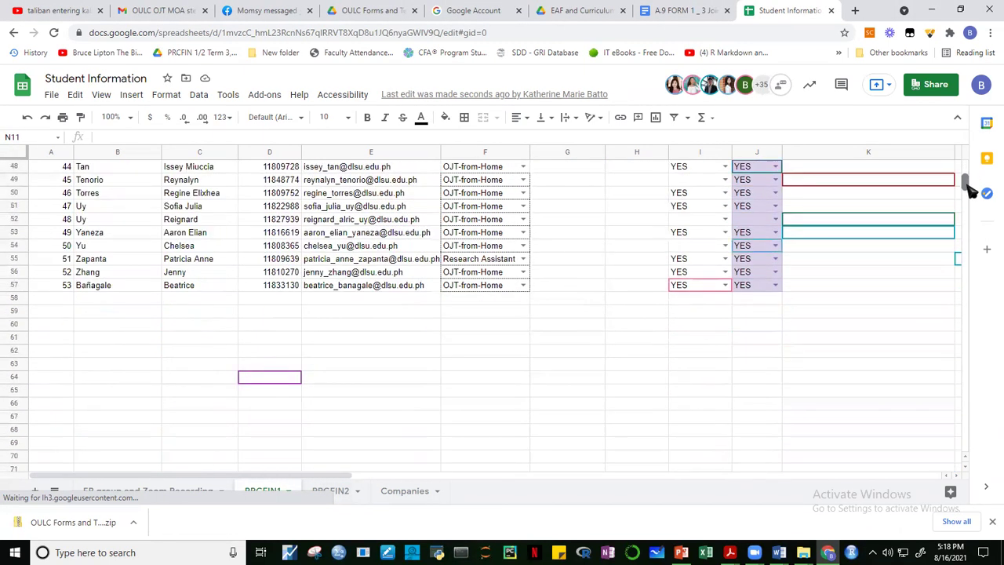
scroll(969, 183, up, 3)
scroll(970, 177, up, 10)
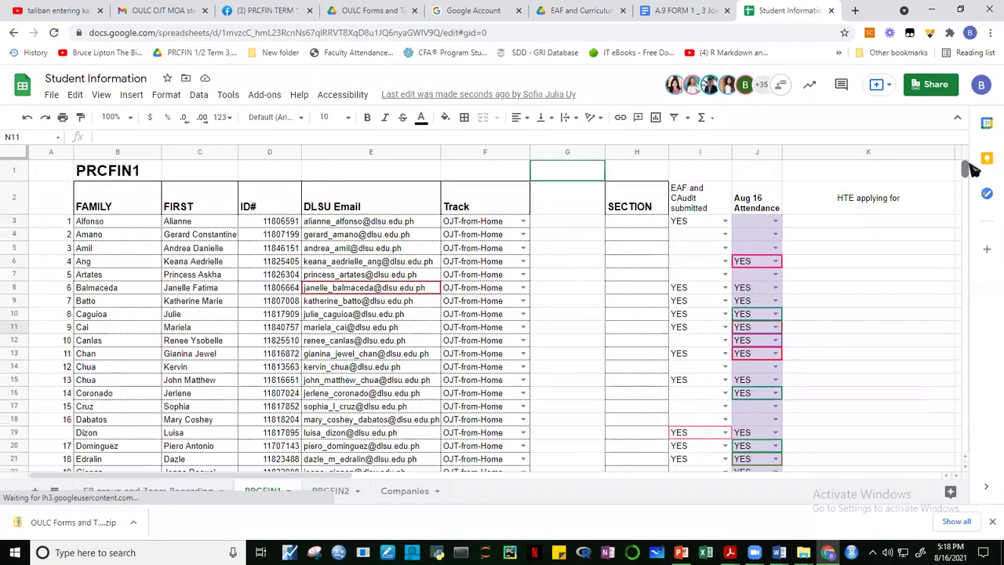
click(337, 492)
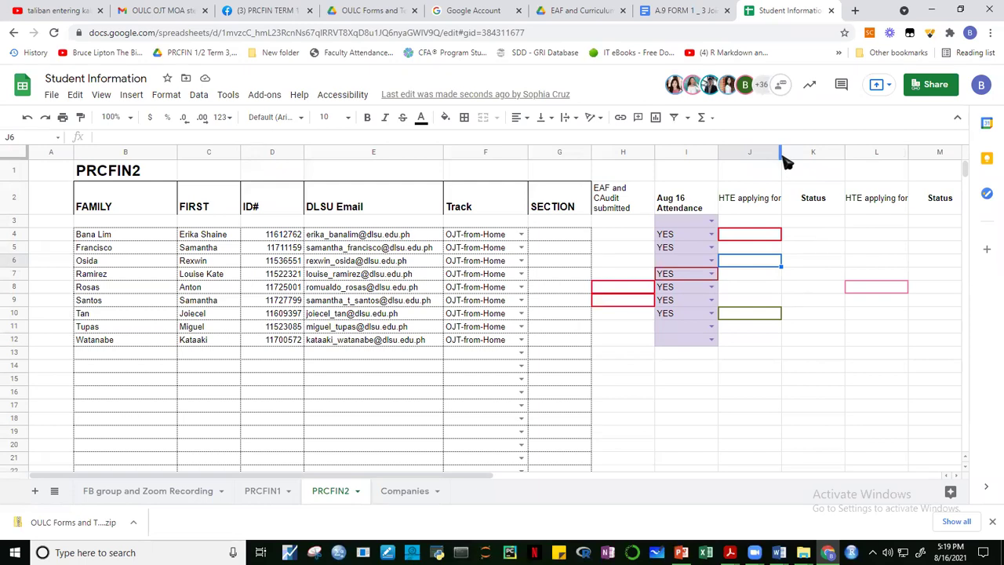
Widen the HTE applying for column J on PRCFIN2.
drag(781, 154, 851, 157)
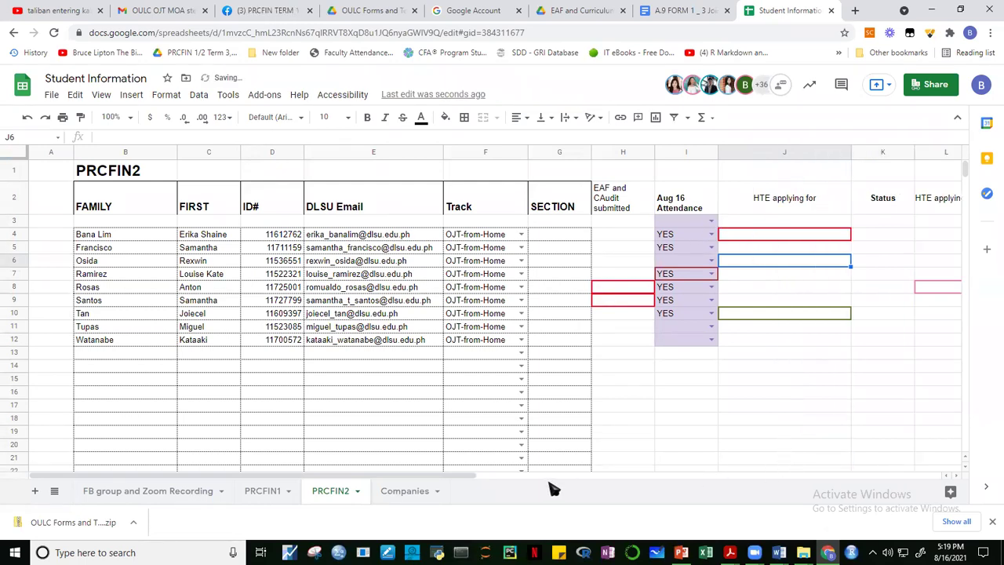
drag(439, 479, 480, 483)
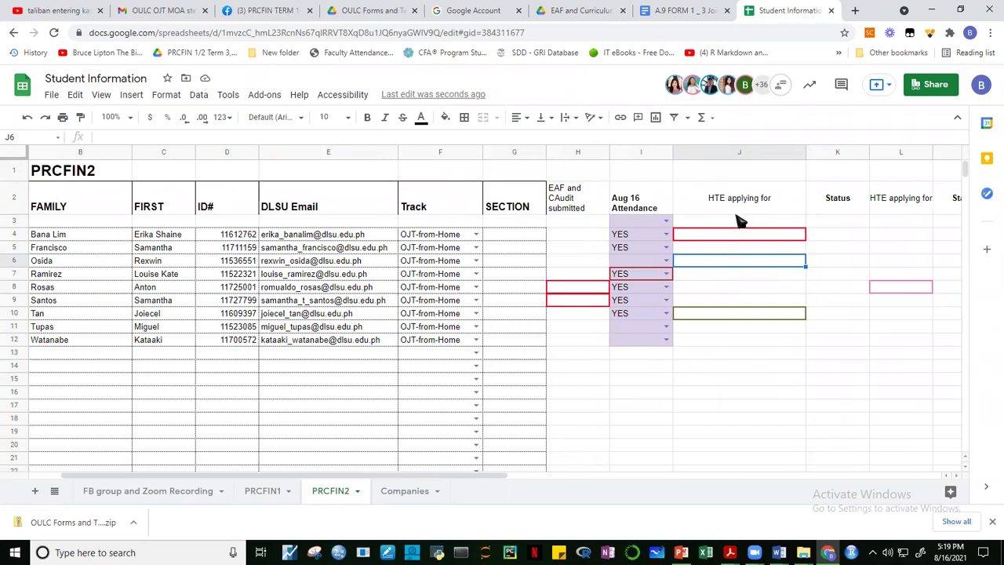
click(738, 210)
click(737, 246)
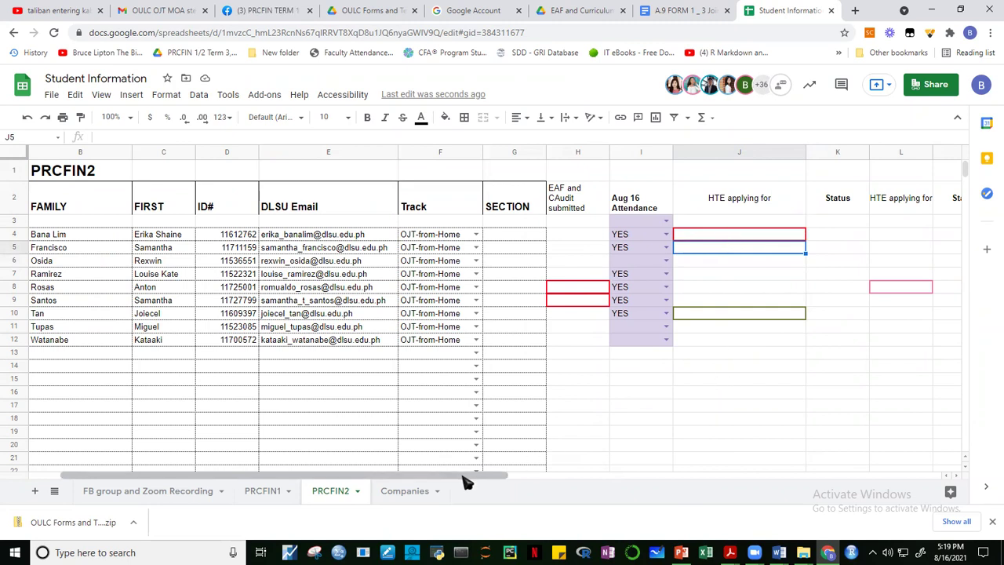
Return to PRCFIN1 and scroll right to its empty HTE applying for and Status columns.
click(261, 493)
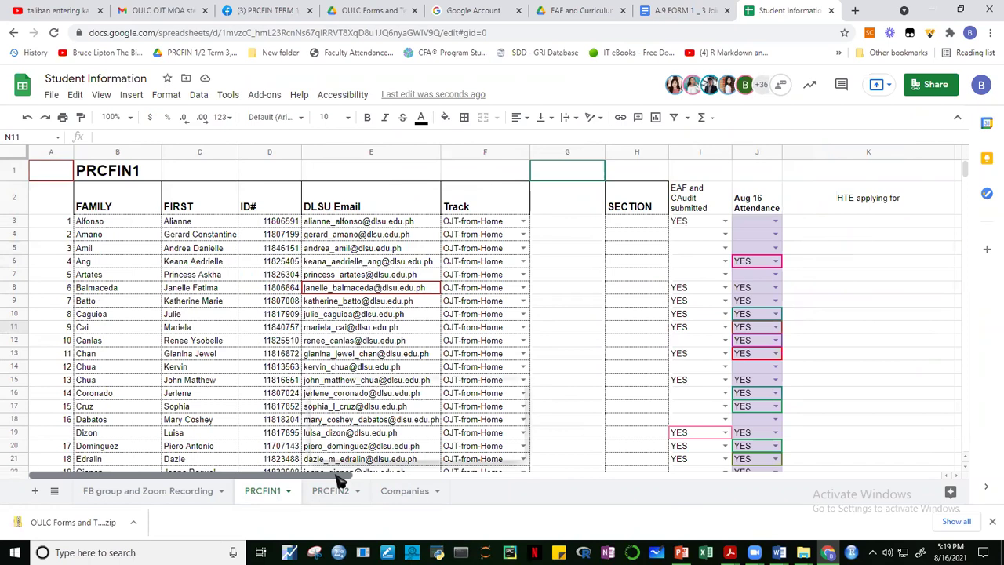
drag(339, 476, 486, 476)
click(583, 317)
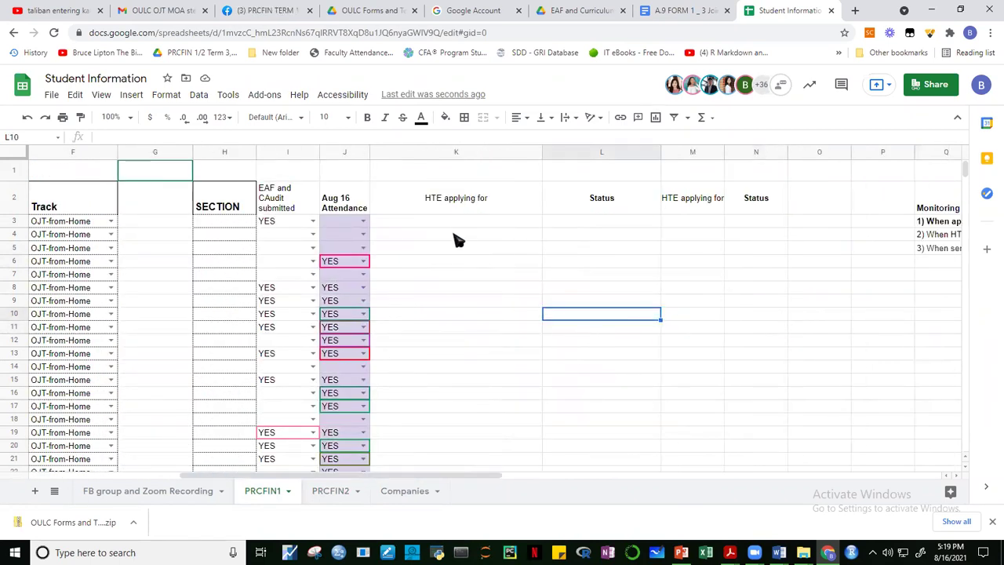
click(458, 234)
click(456, 246)
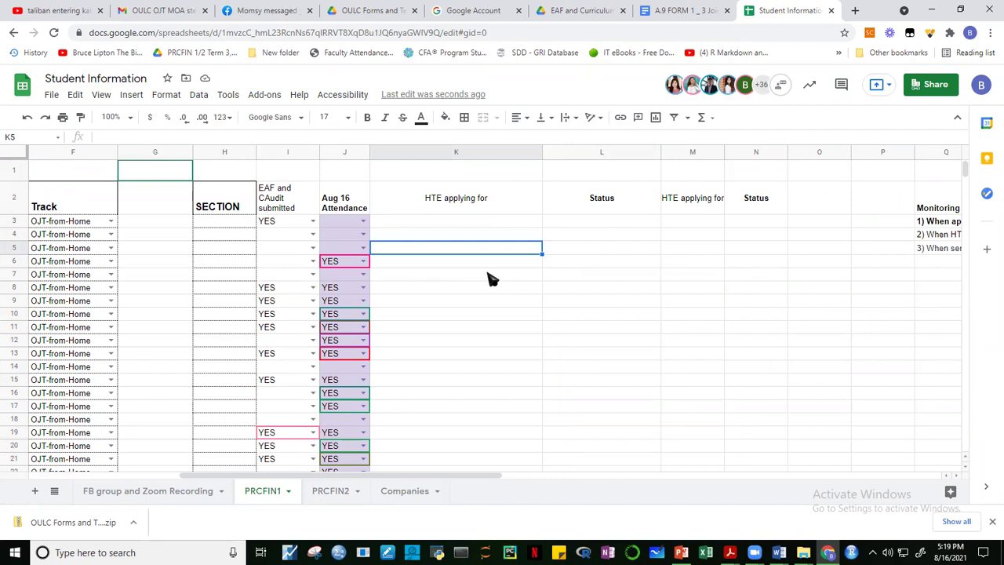
Insert three empty columns to the left of the Status column on PRCFIN1.
click(555, 151)
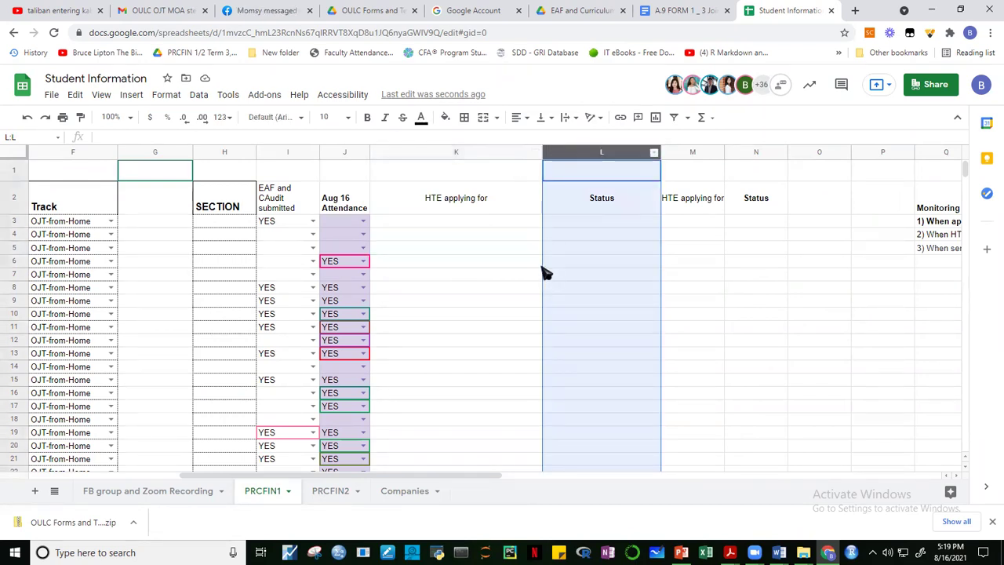
right_click(587, 259)
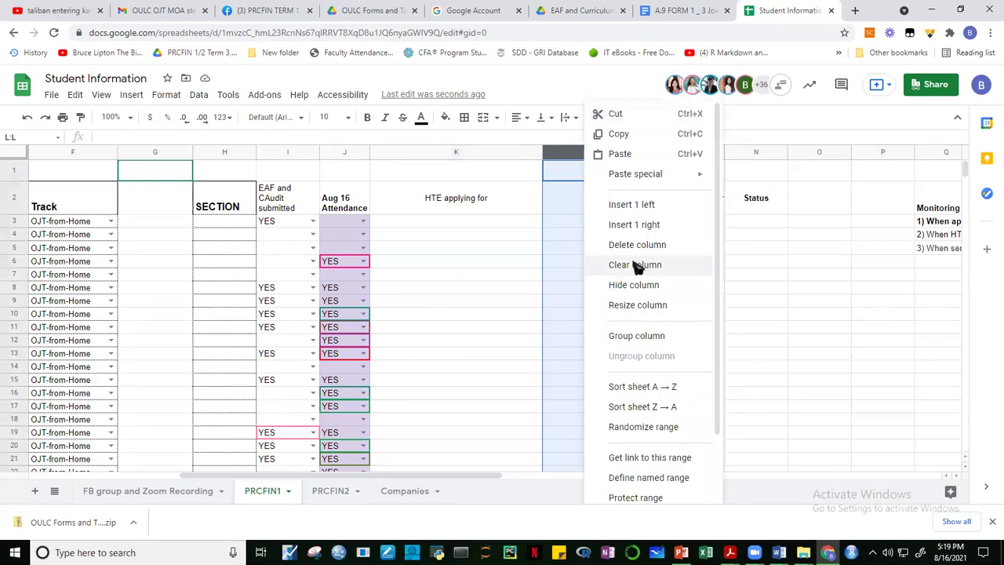
click(655, 204)
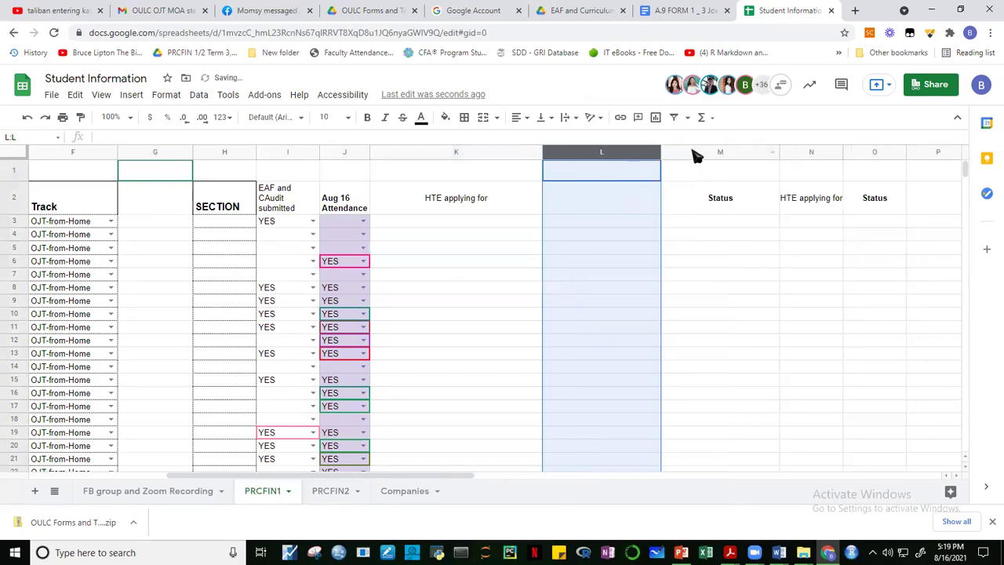
click(690, 149)
right_click(692, 262)
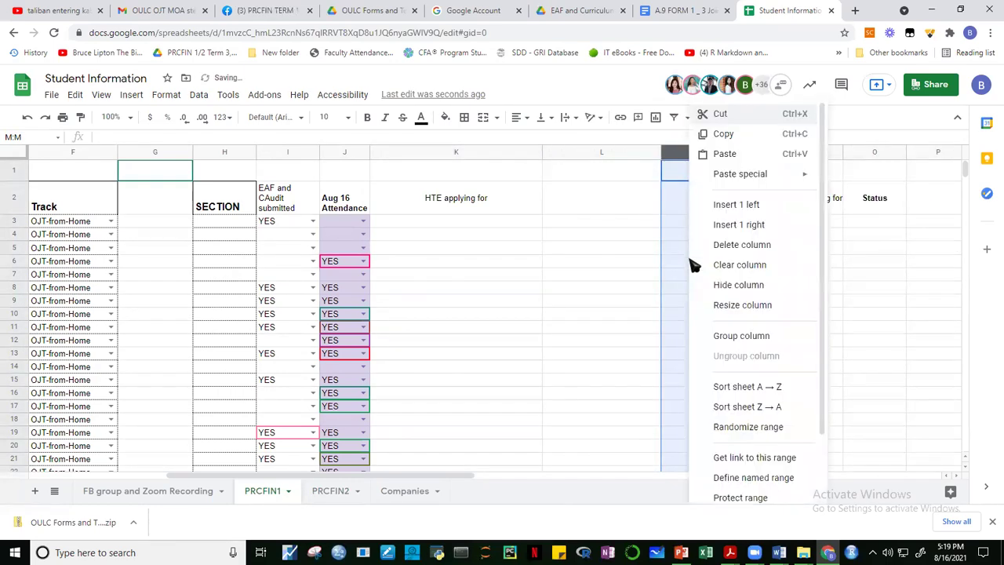
click(746, 206)
click(582, 315)
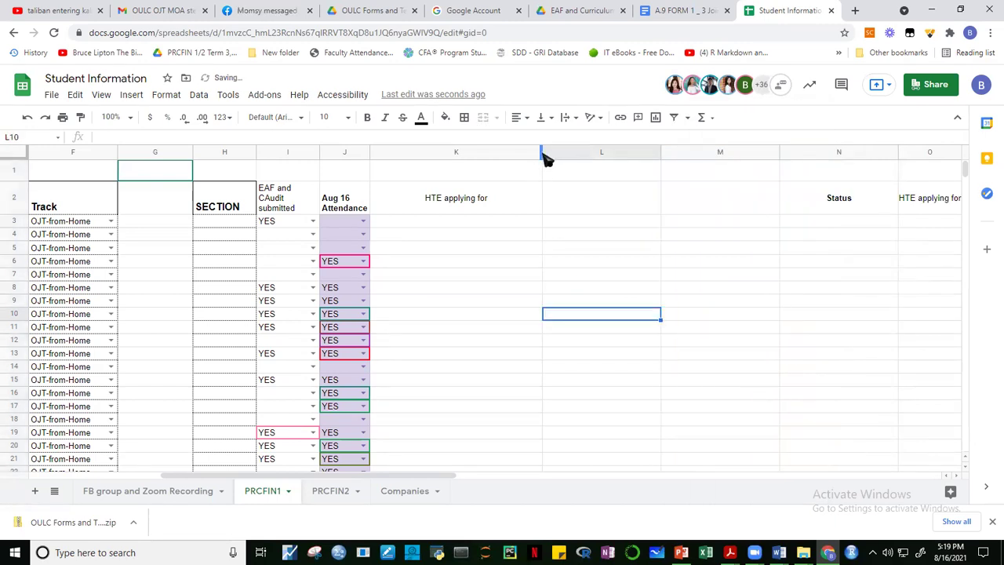
drag(541, 157, 516, 157)
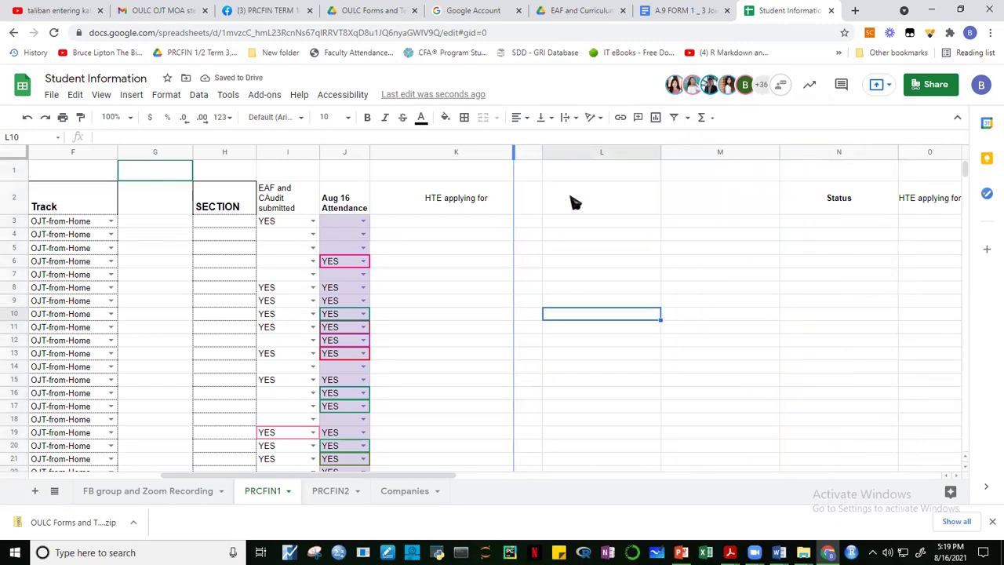
click(787, 157)
right_click(790, 287)
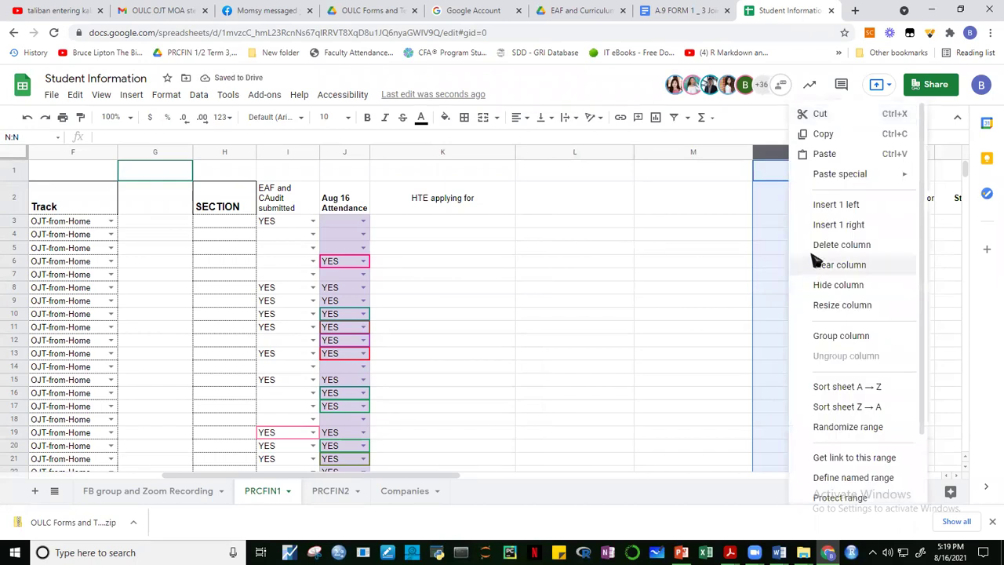
click(836, 204)
Copy the HTE applying for heading from K2 across L2 through N2.
click(560, 291)
click(433, 208)
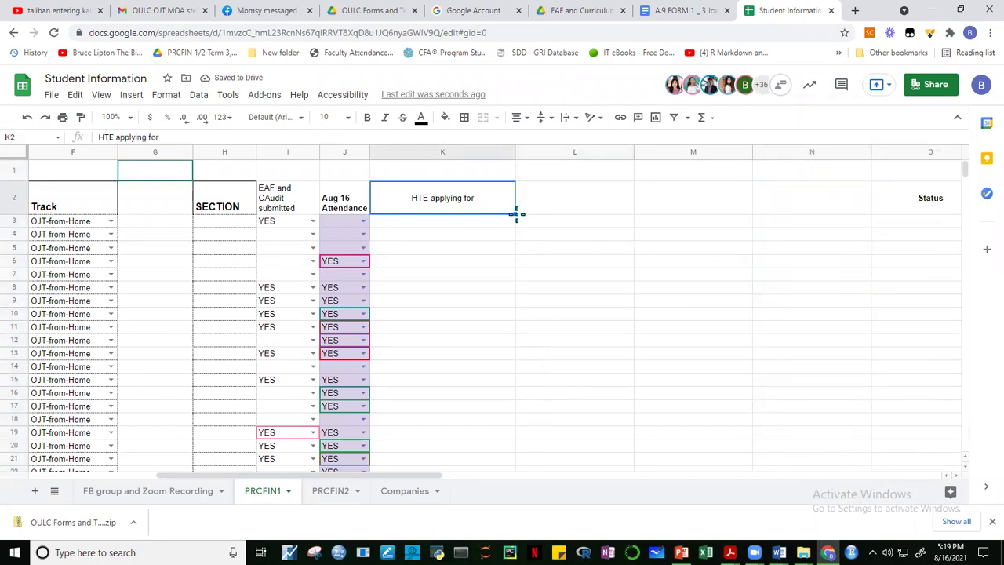
drag(515, 214, 791, 274)
click(782, 293)
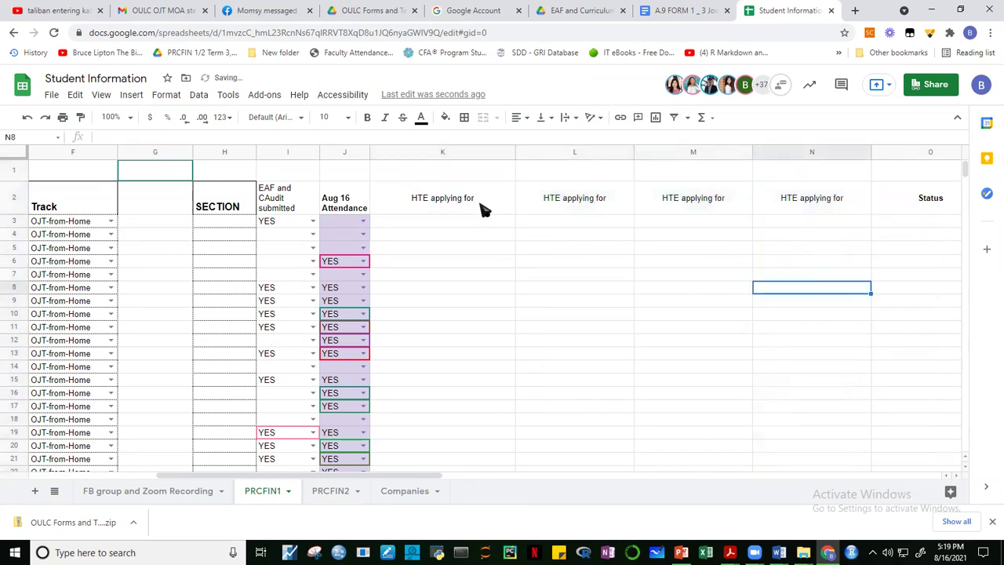
click(485, 206)
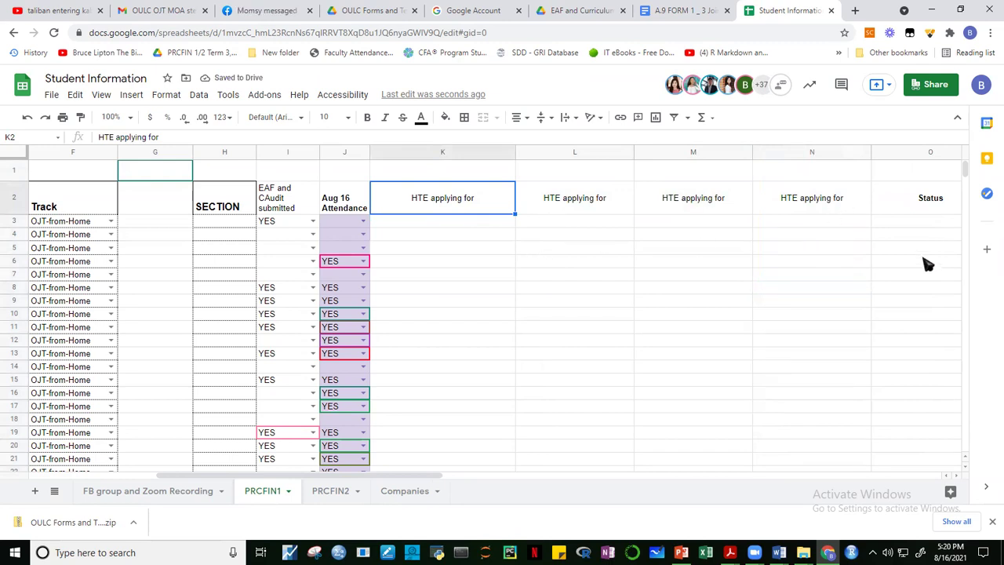
Check cells K3–N3 under the new headings and narrow the numbering column A.
click(460, 224)
click(575, 225)
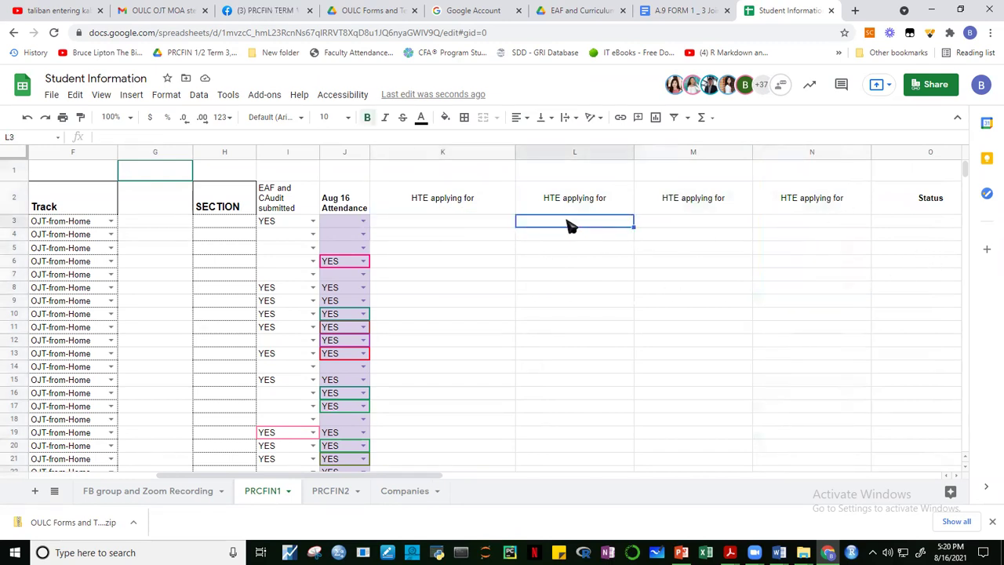
click(690, 224)
click(816, 222)
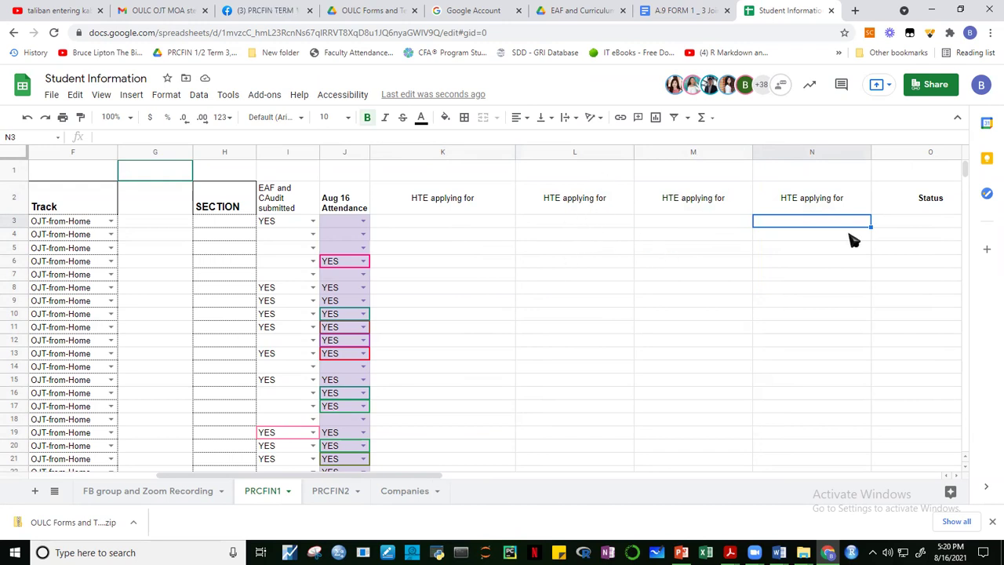
drag(410, 479, 226, 490)
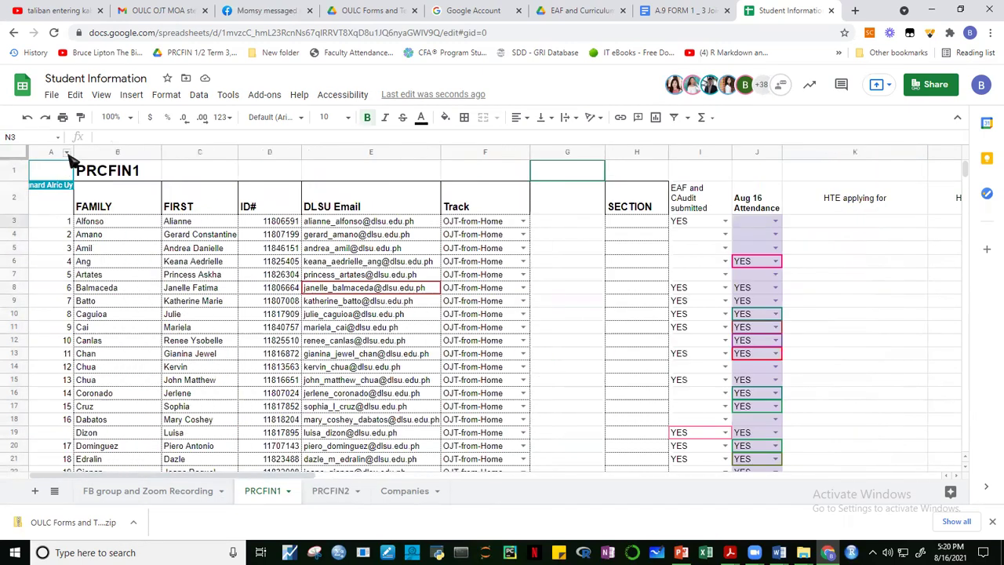
drag(74, 157, 63, 160)
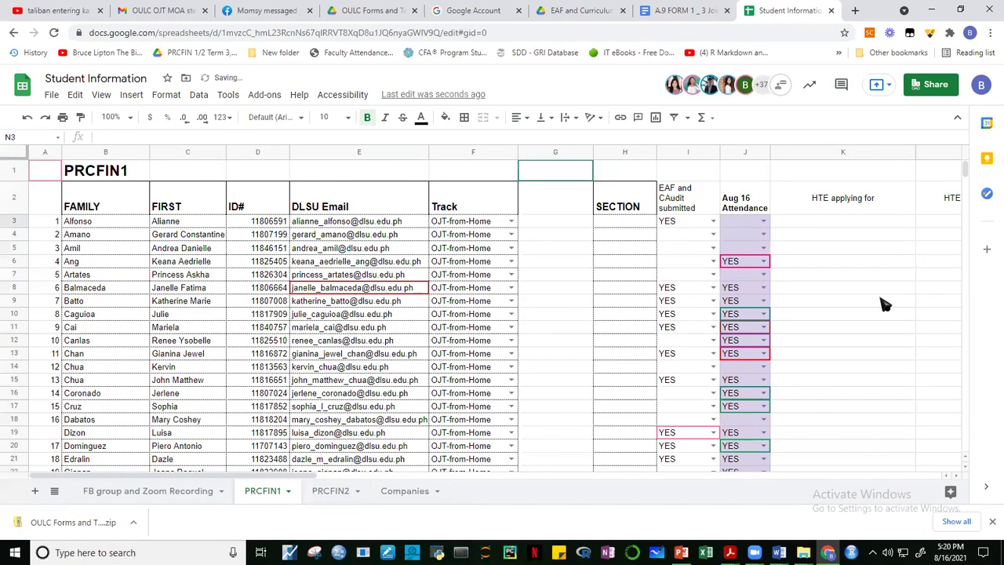
Switch to the PRCFIN2 sheet.
drag(309, 475, 493, 481)
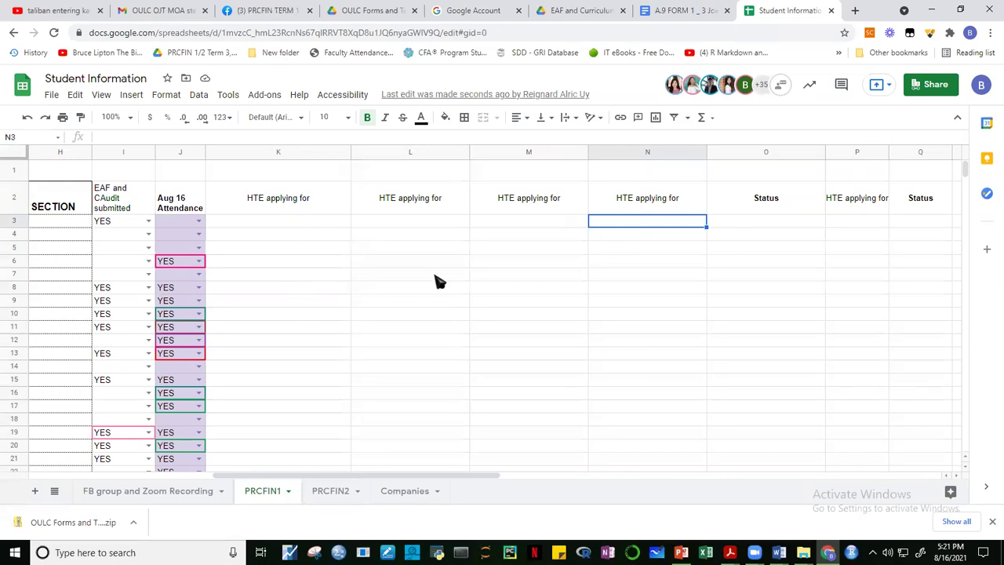
click(331, 493)
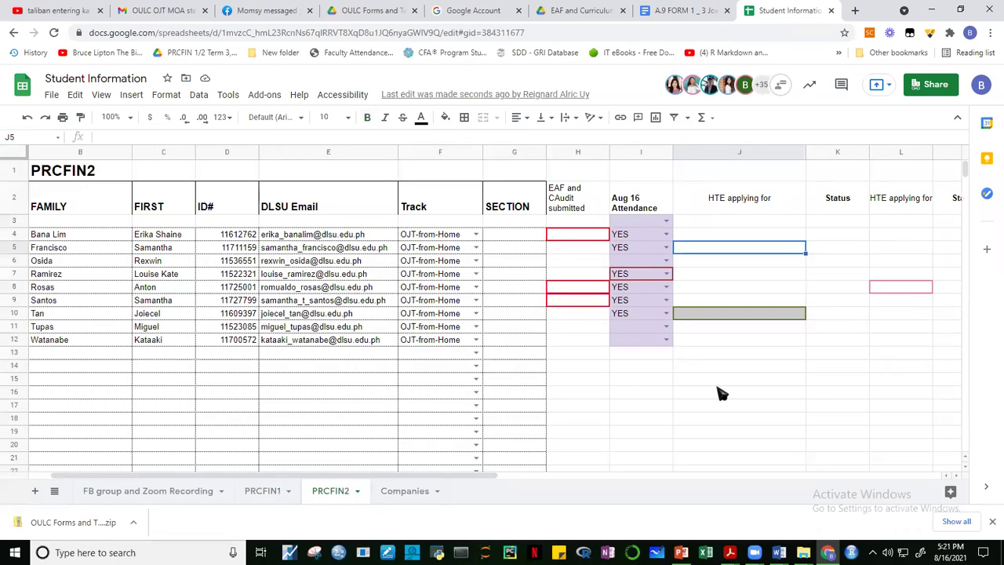
click(720, 395)
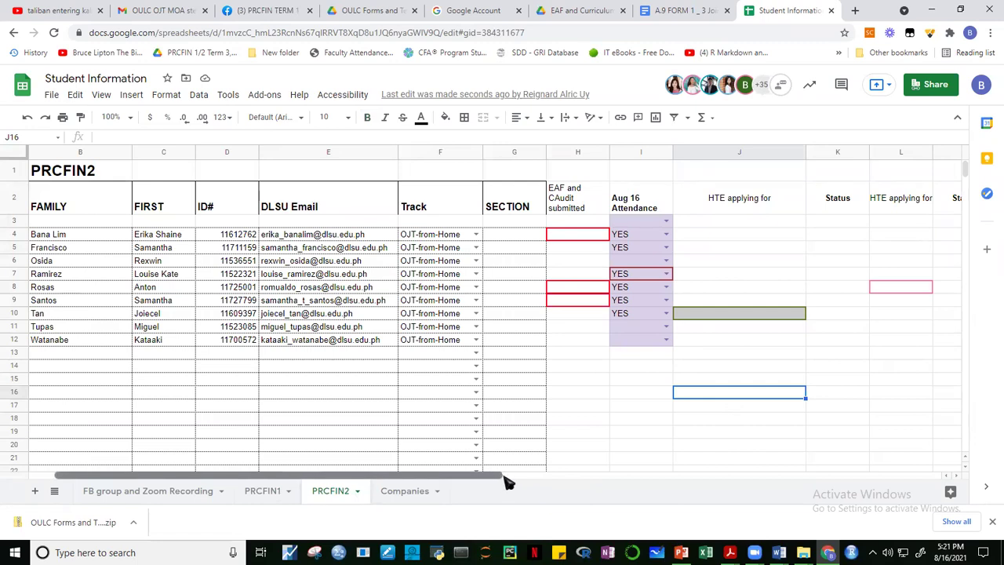
Insert three blank columns K–M before the Status column on PRCFIN2.
drag(506, 481, 635, 481)
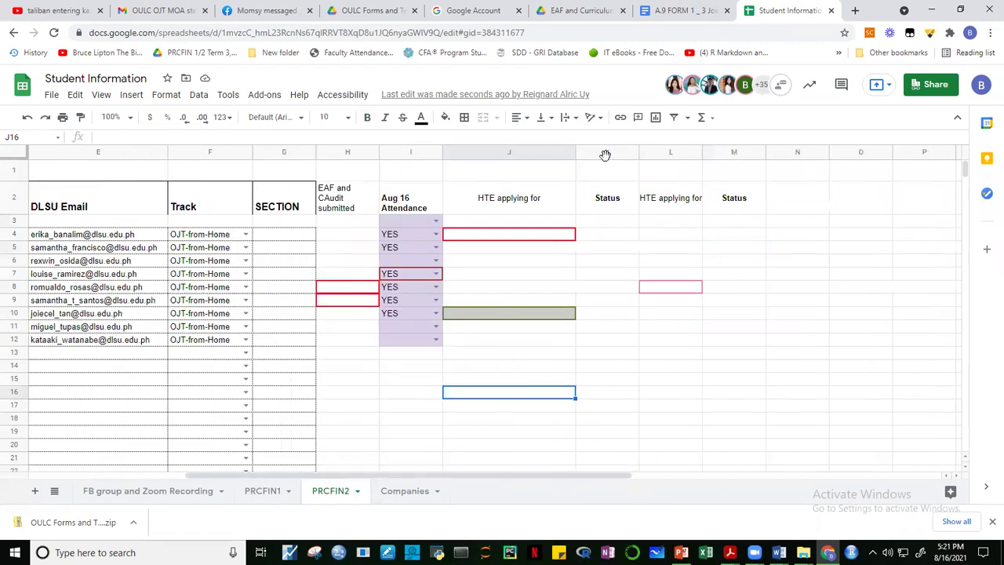
drag(606, 155, 749, 182)
right_click(679, 226)
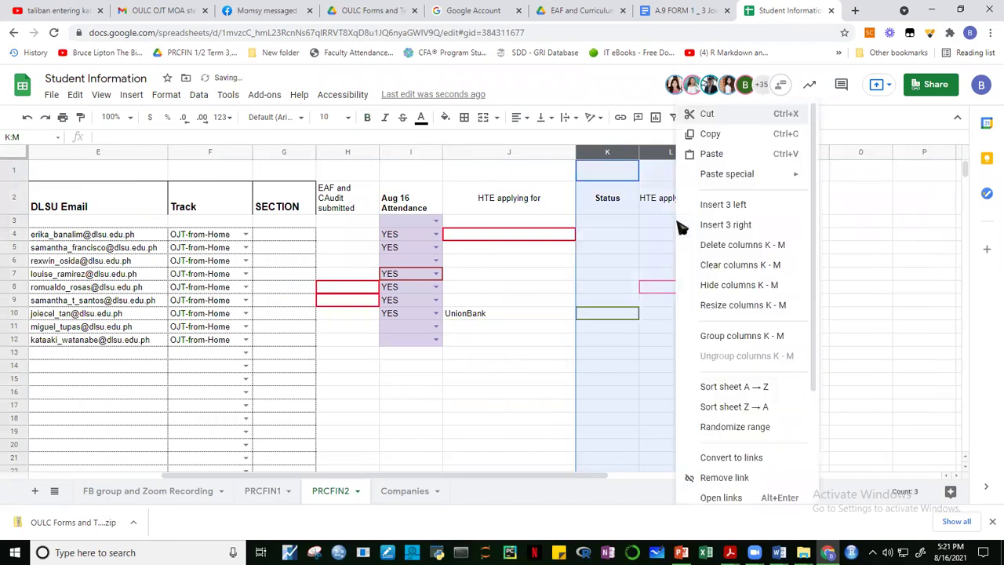
click(725, 204)
click(795, 262)
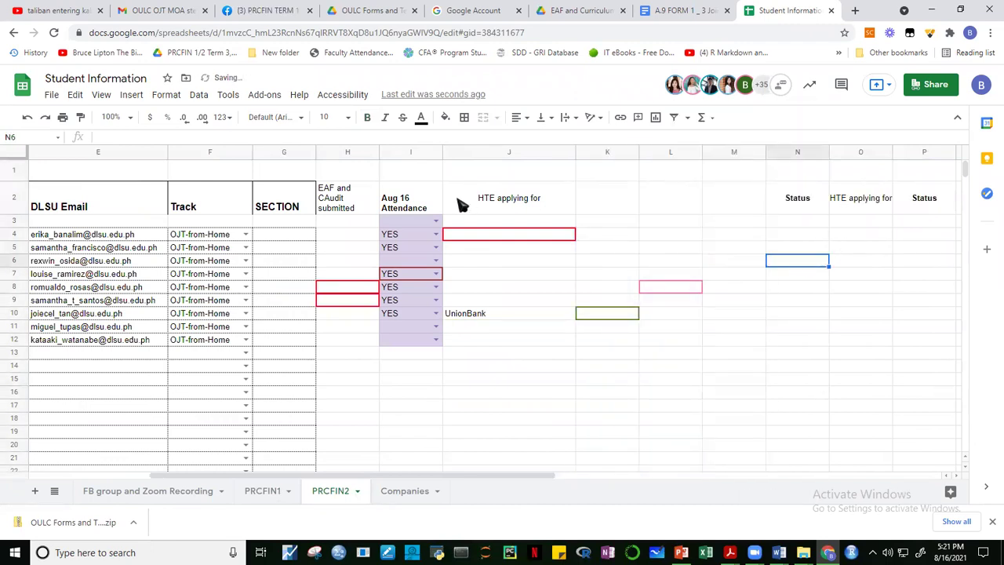
click(502, 221)
Copy the HTE applying for heading from J2 into K2:M2 and widen columns K–M.
click(519, 202)
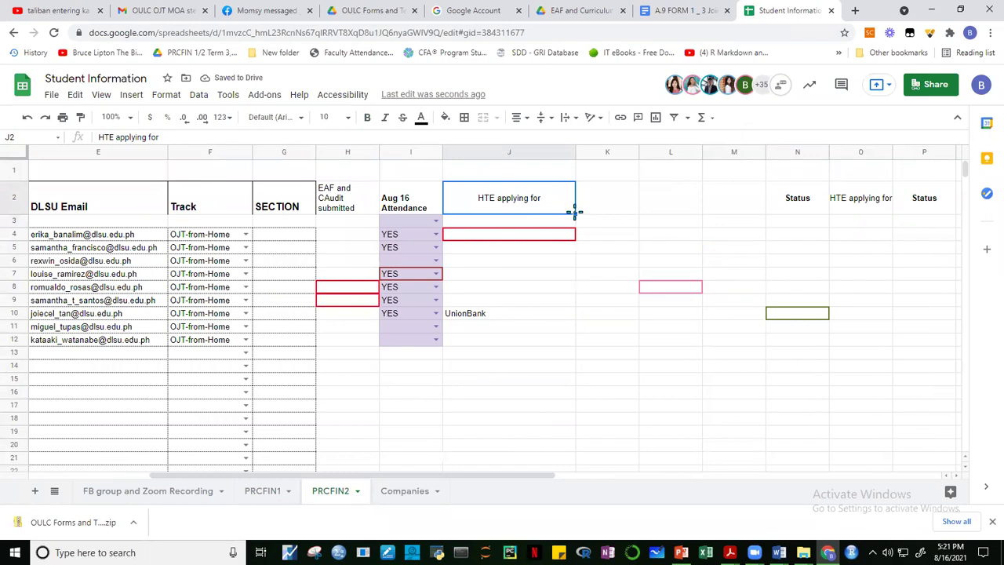
drag(575, 212, 731, 211)
click(847, 278)
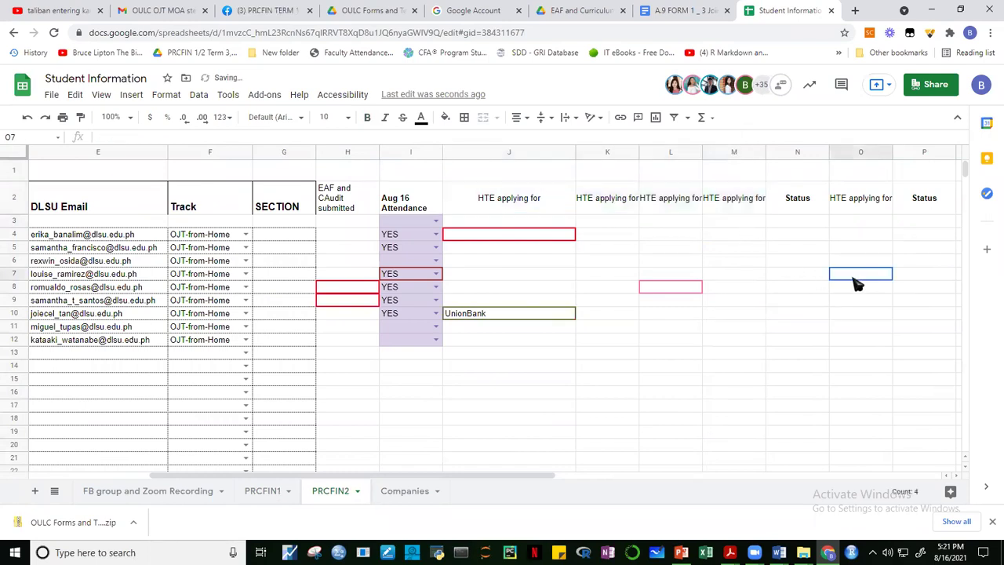
drag(618, 152, 728, 167)
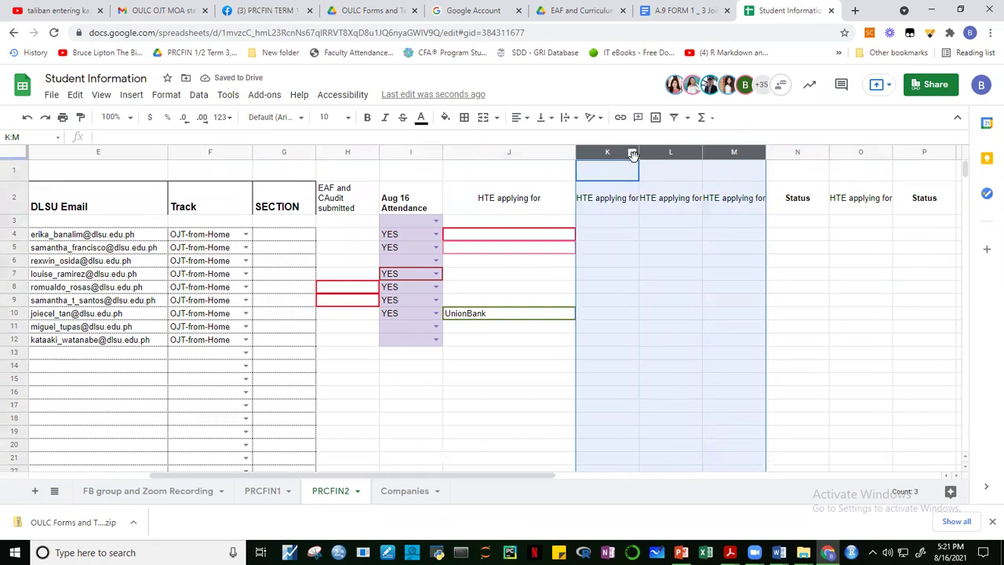
drag(640, 160, 658, 157)
click(736, 264)
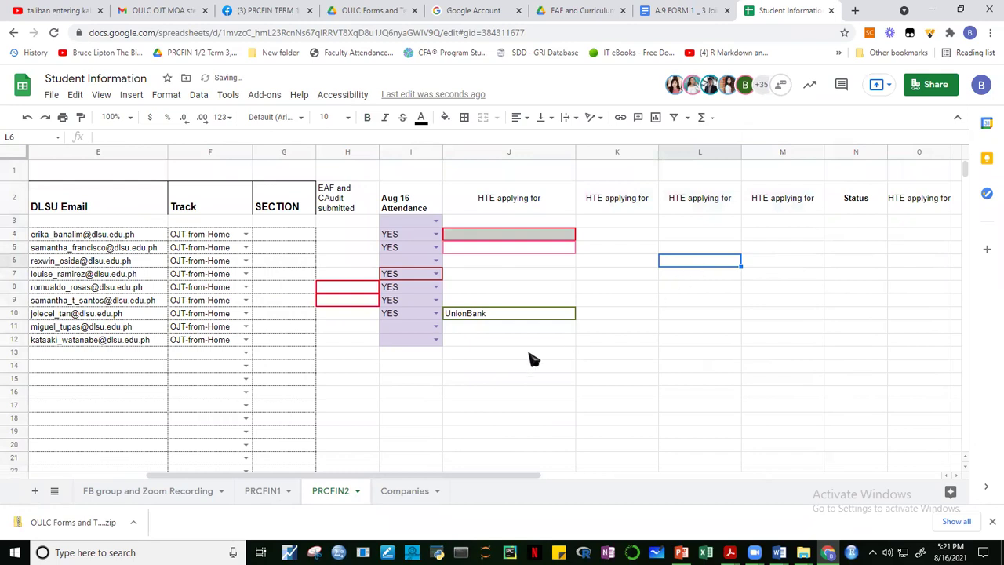
Go back to PRCFIN1 and scroll right past the Status column.
click(265, 491)
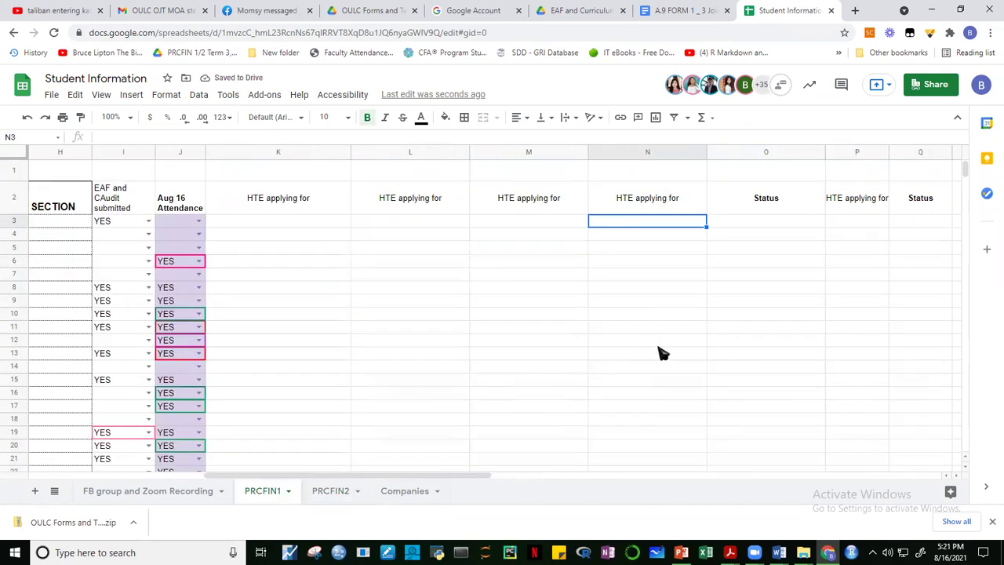
click(658, 343)
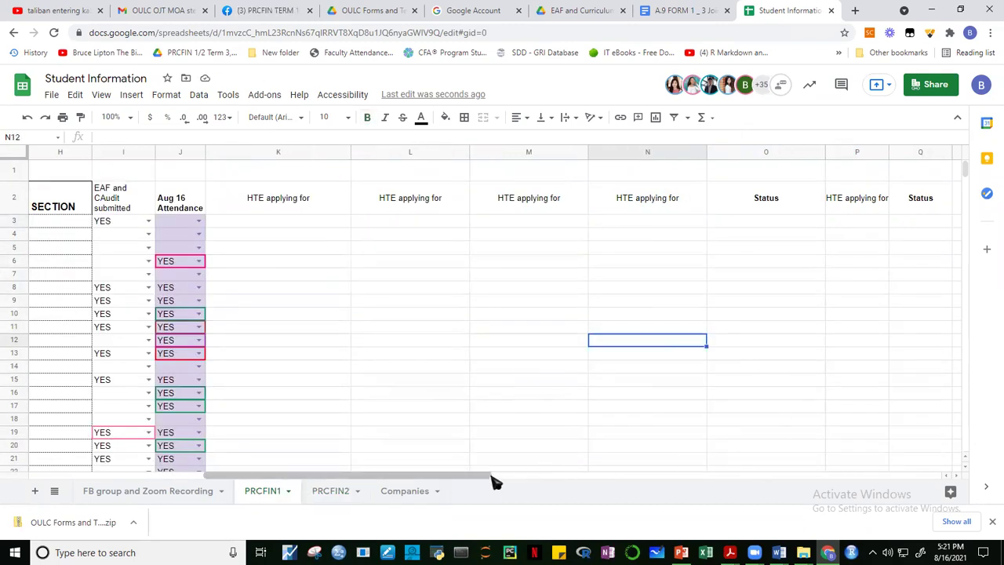
drag(491, 480, 451, 491)
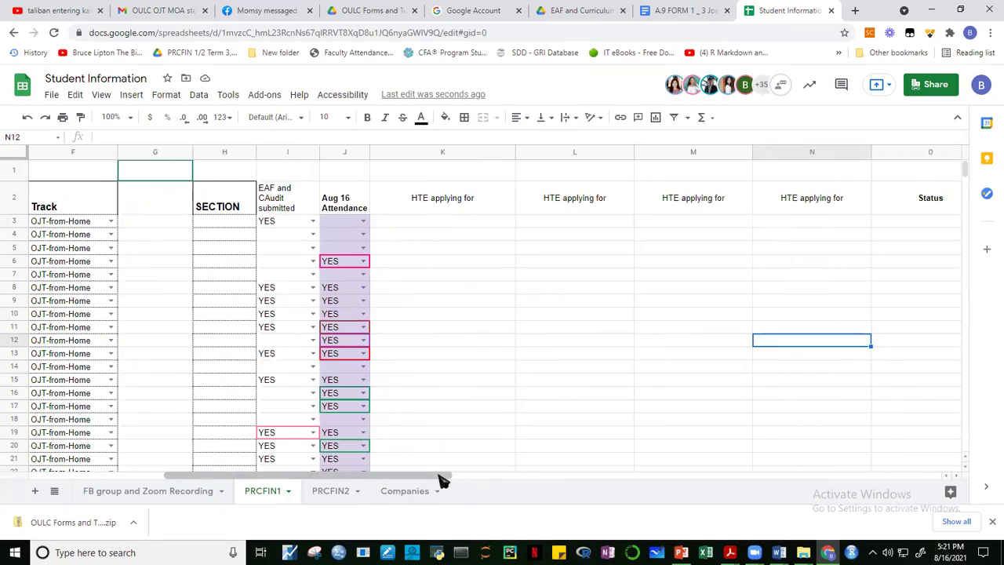
drag(469, 481, 510, 488)
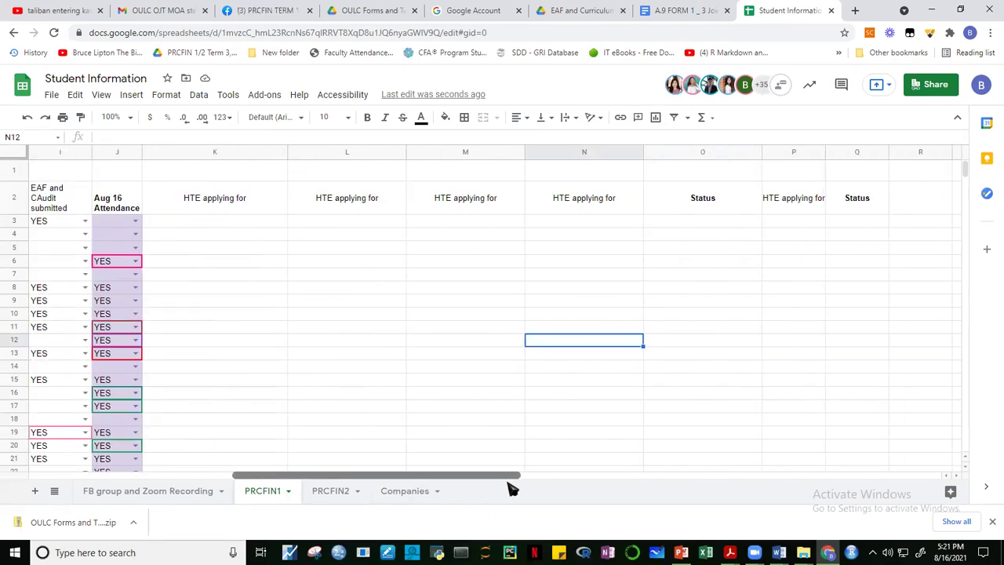
click(705, 223)
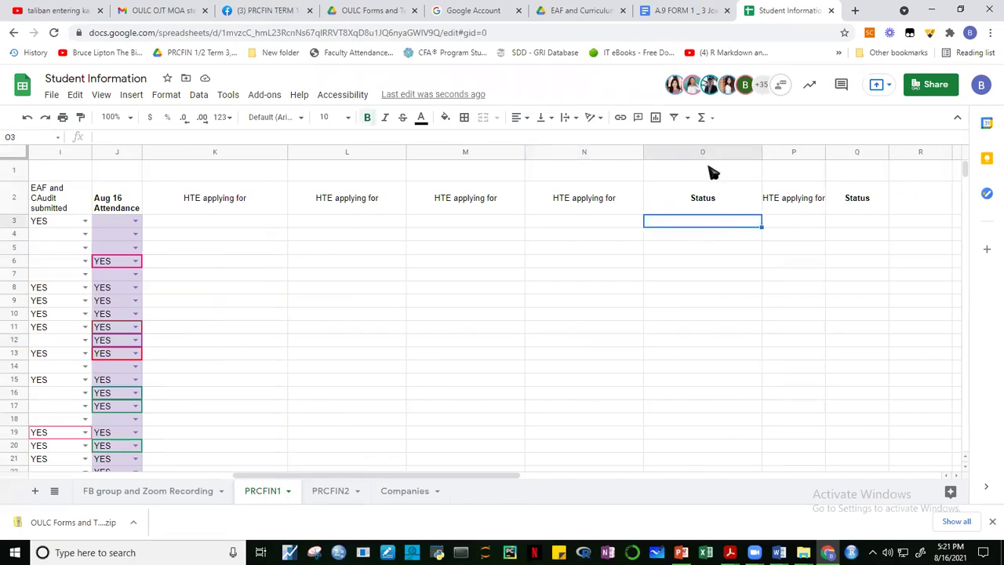
Delete the duplicate HTE applying for and Status columns P–Q.
click(798, 201)
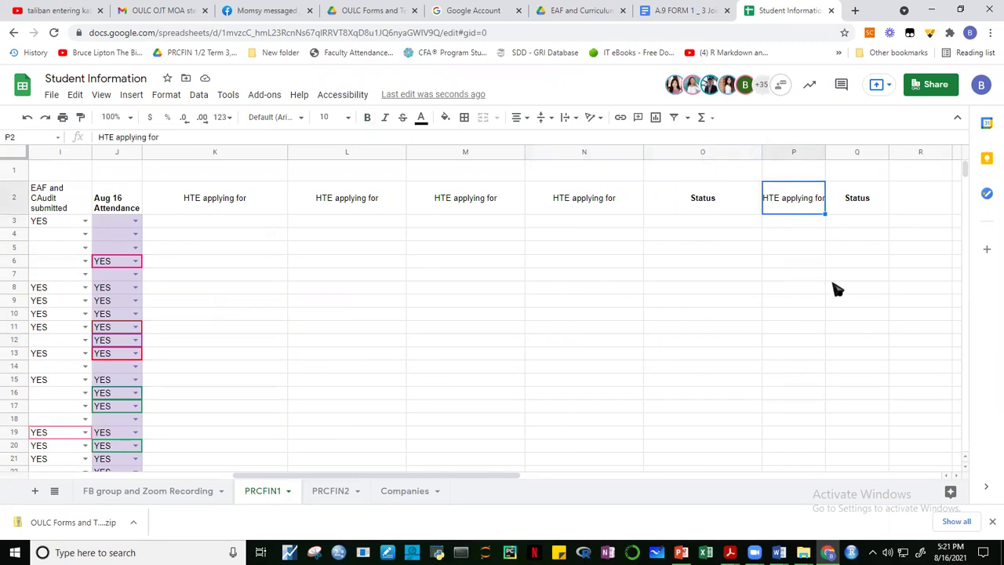
drag(515, 477, 564, 479)
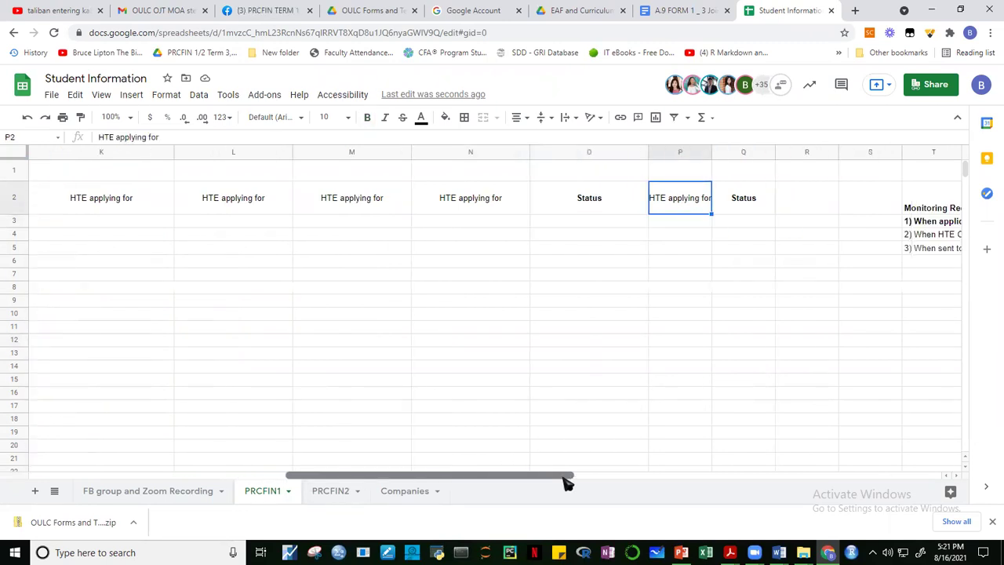
click(749, 302)
drag(679, 153, 751, 195)
right_click(729, 243)
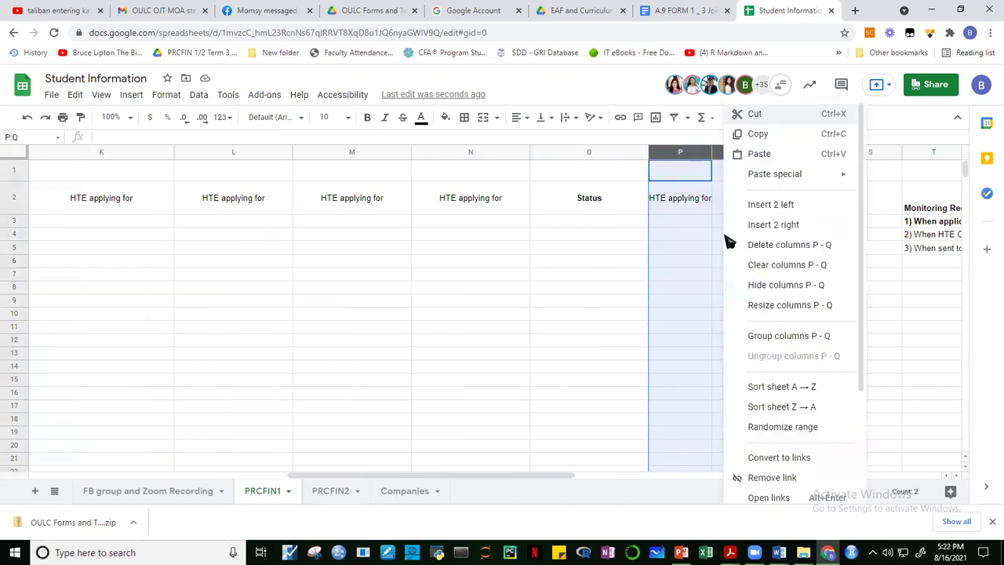
click(789, 244)
click(721, 304)
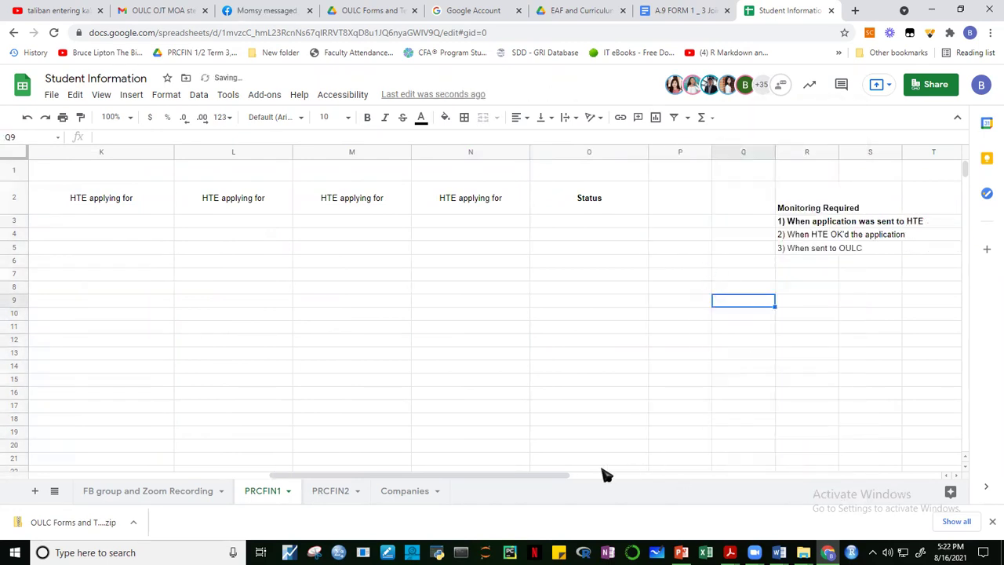
drag(543, 480, 656, 477)
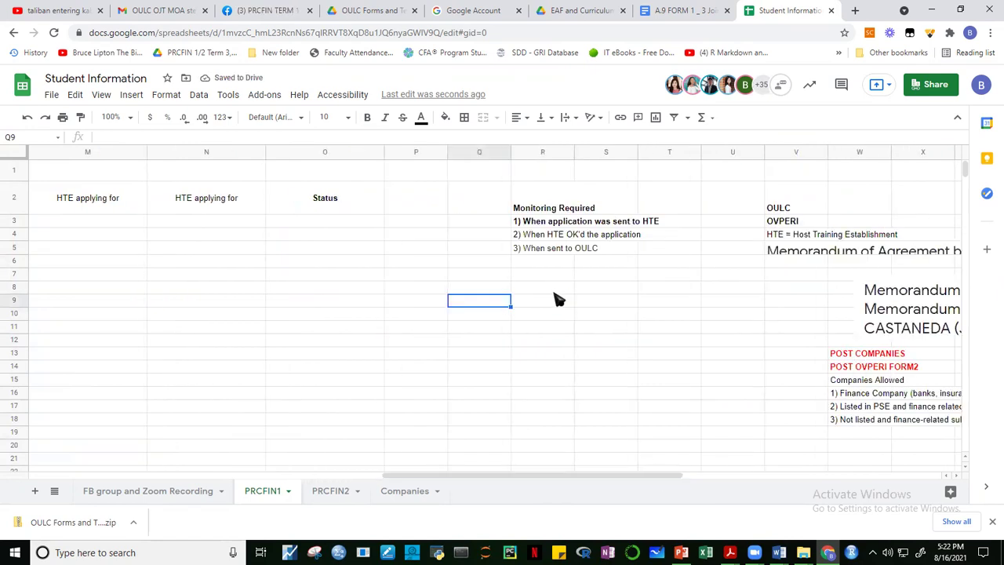
Review the Monitoring Required notes in column R and select cell R5, '3) When sent to OULC'.
click(534, 206)
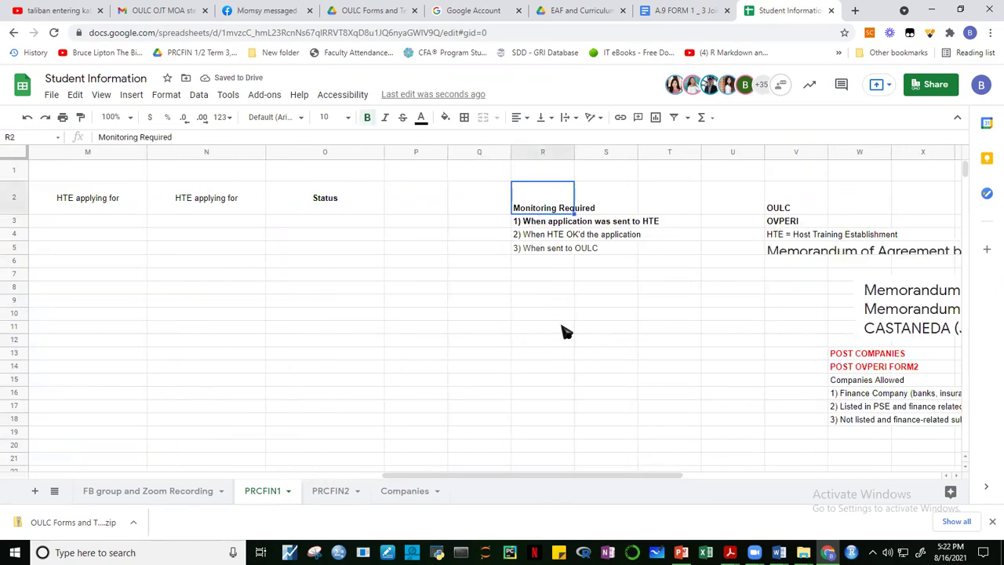
click(554, 225)
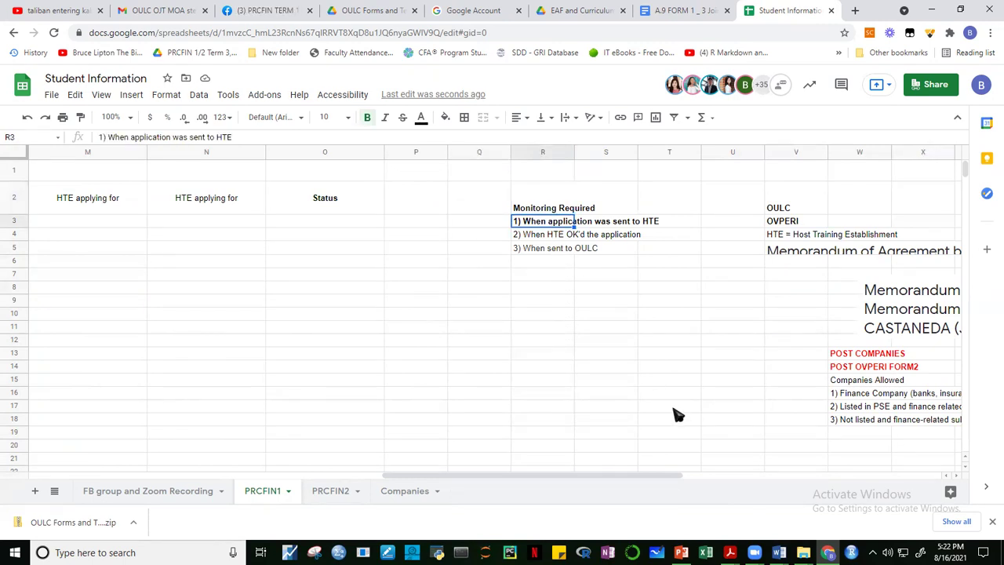
click(537, 240)
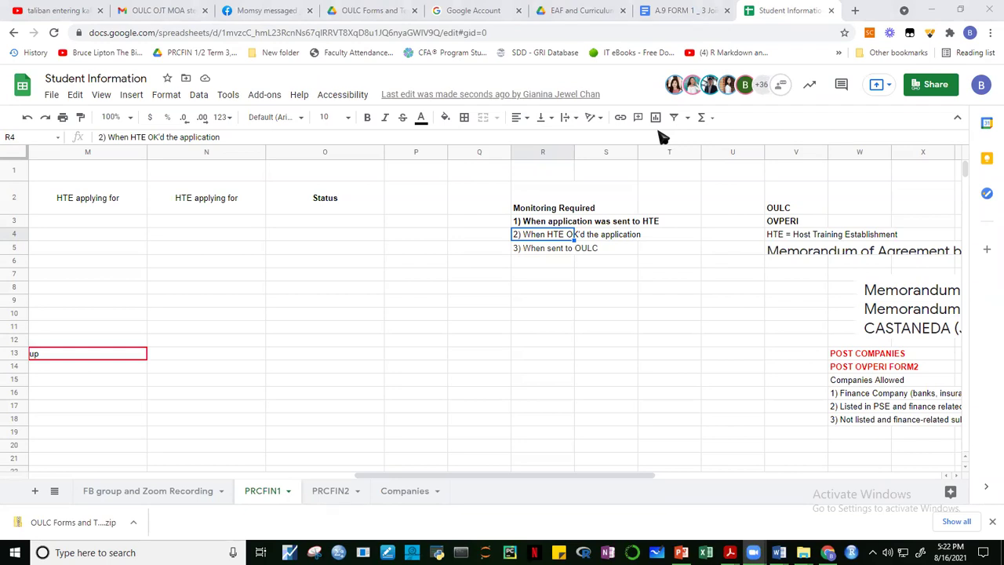
click(590, 264)
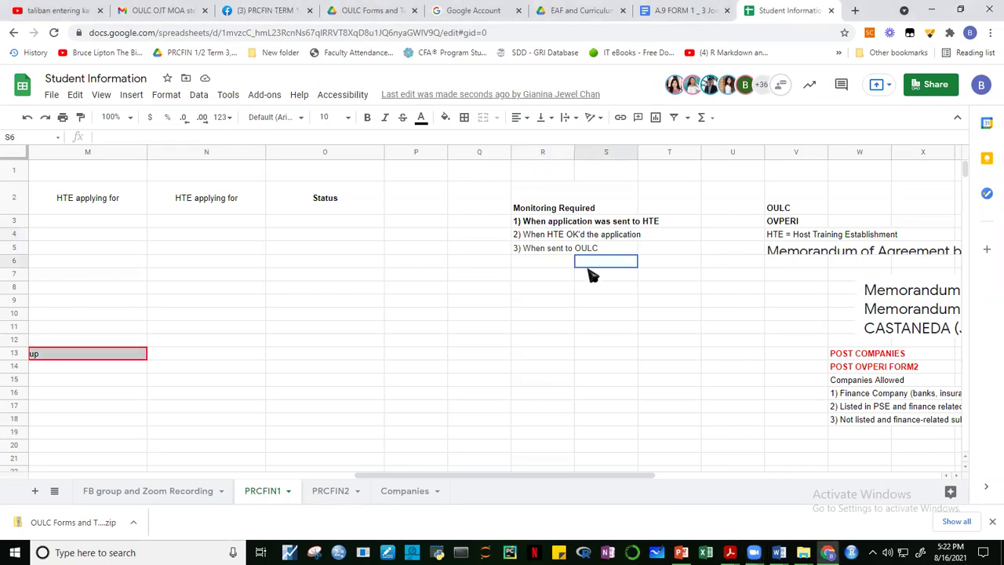
click(522, 251)
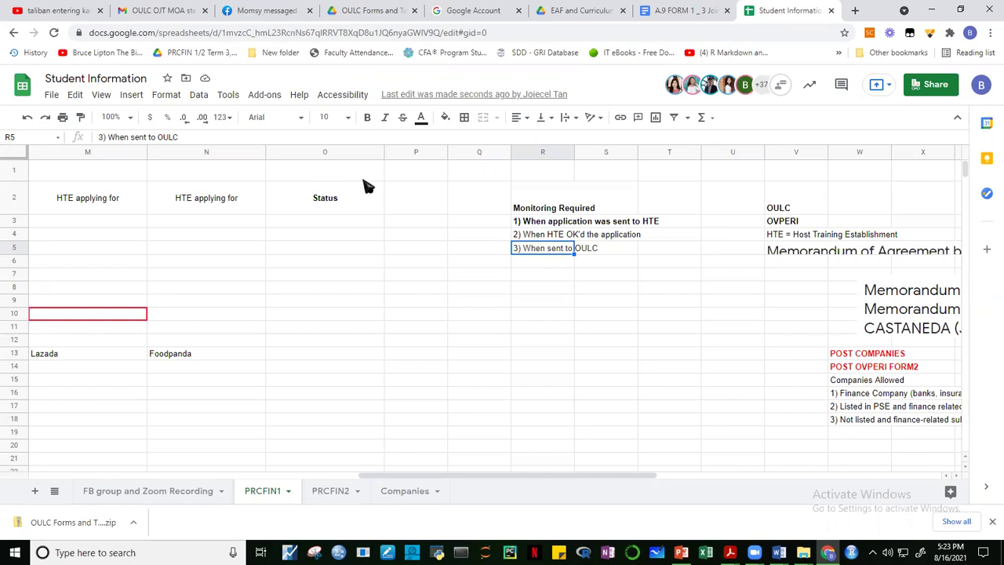
Insert 'OVPERI/' so cell R5 reads '3) When sent to OVPERI/ OULC'.
click(164, 139)
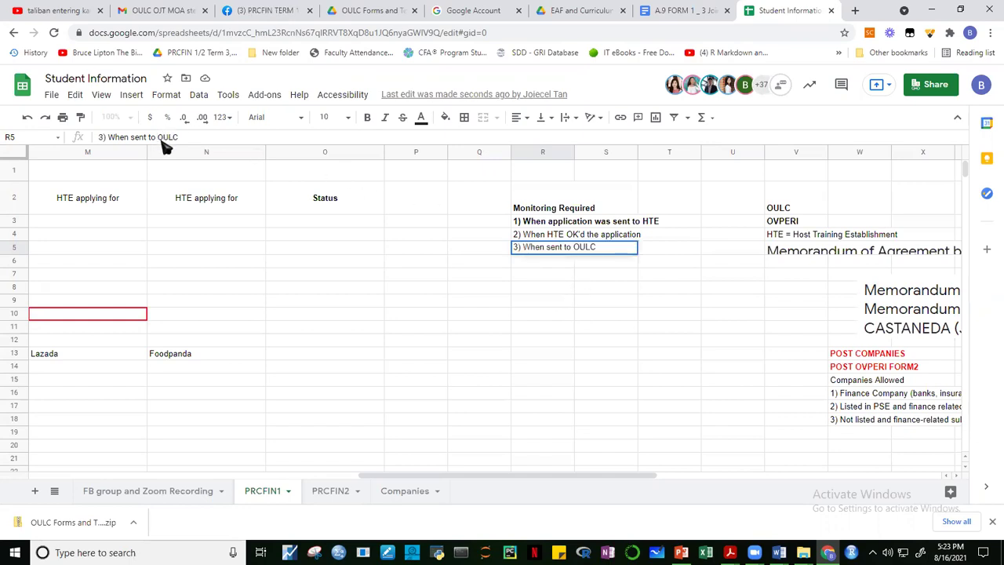
text(OVPERI/)
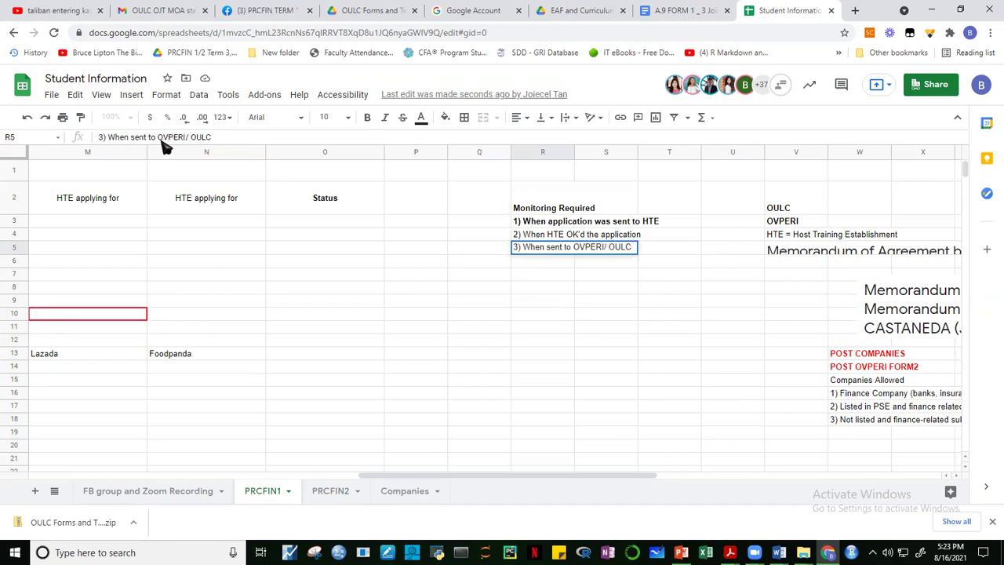
key(Return)
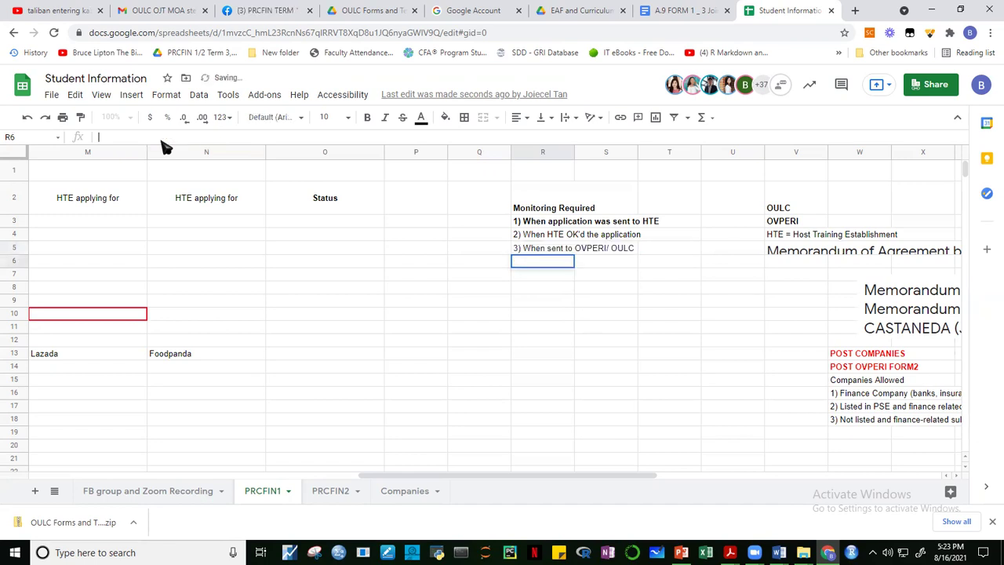
click(598, 393)
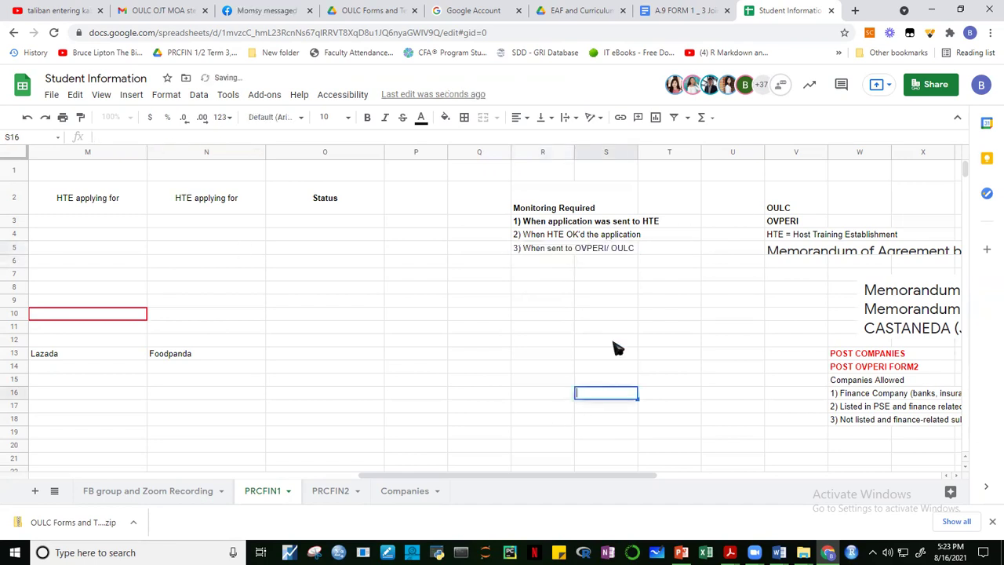
click(541, 249)
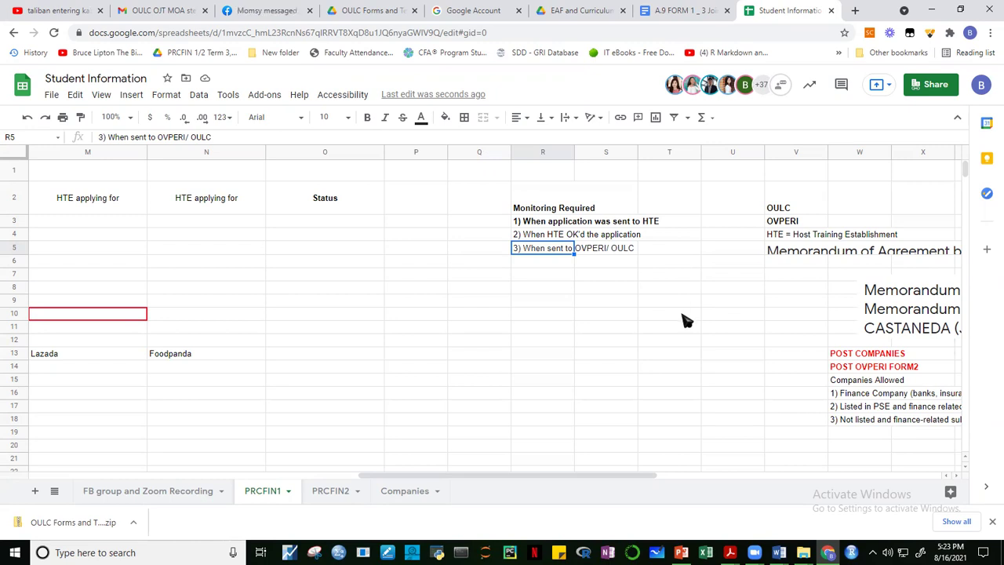
click(610, 383)
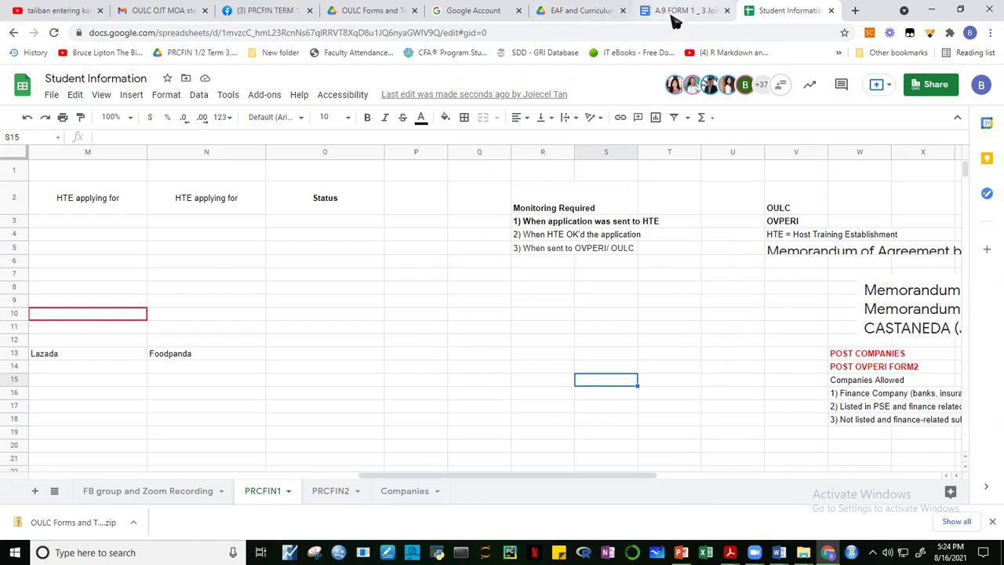
In Drive, go up to PRCFIN 1 and 2 for TERM 1, AY 2021-2022 and open MOA - OULC Requirements.
click(557, 13)
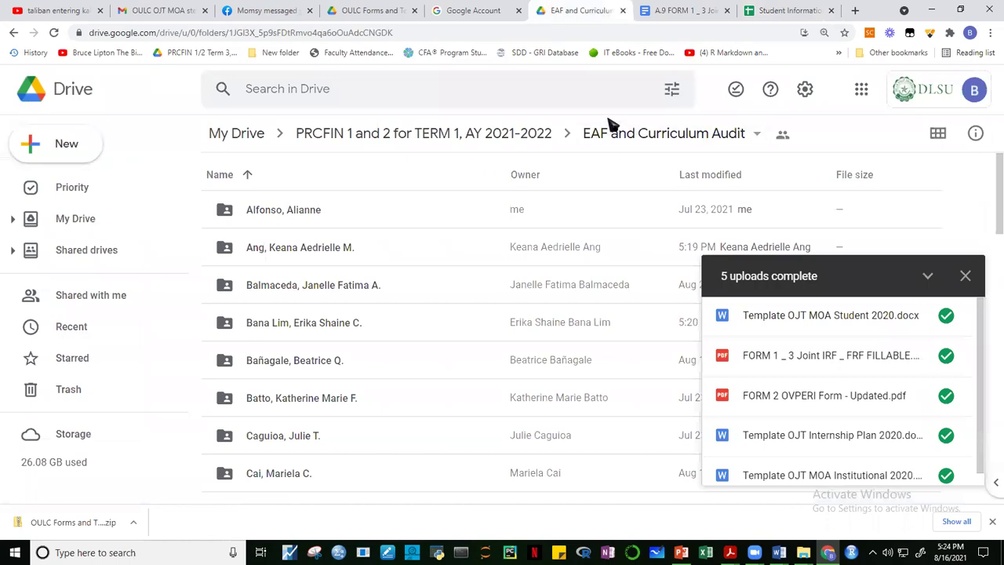
click(385, 135)
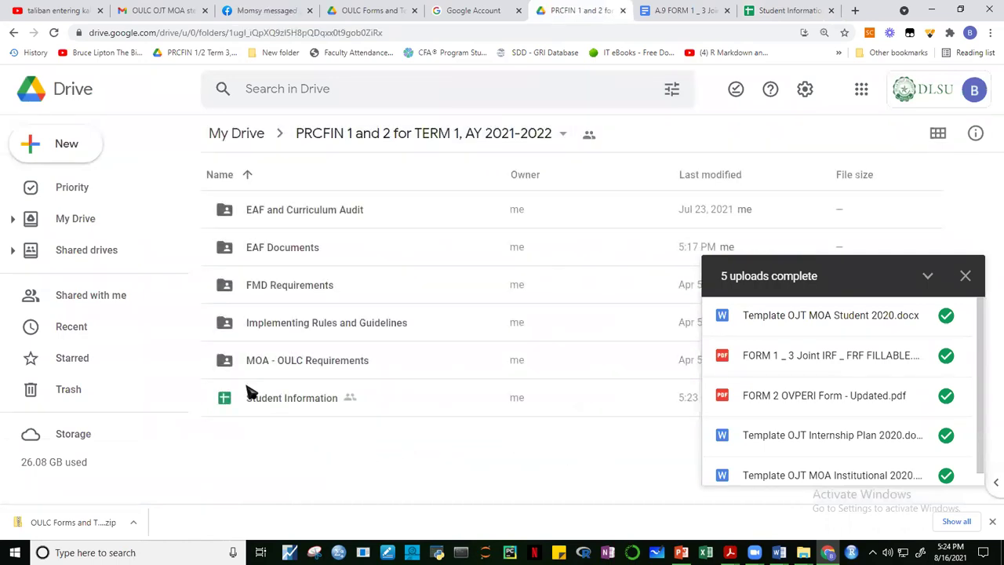
double_click(348, 360)
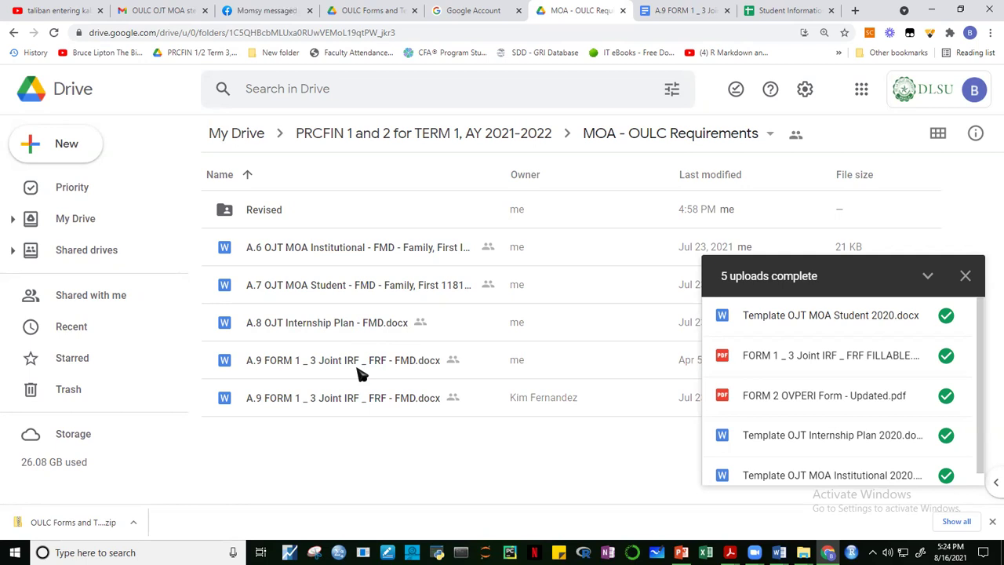
double_click(263, 213)
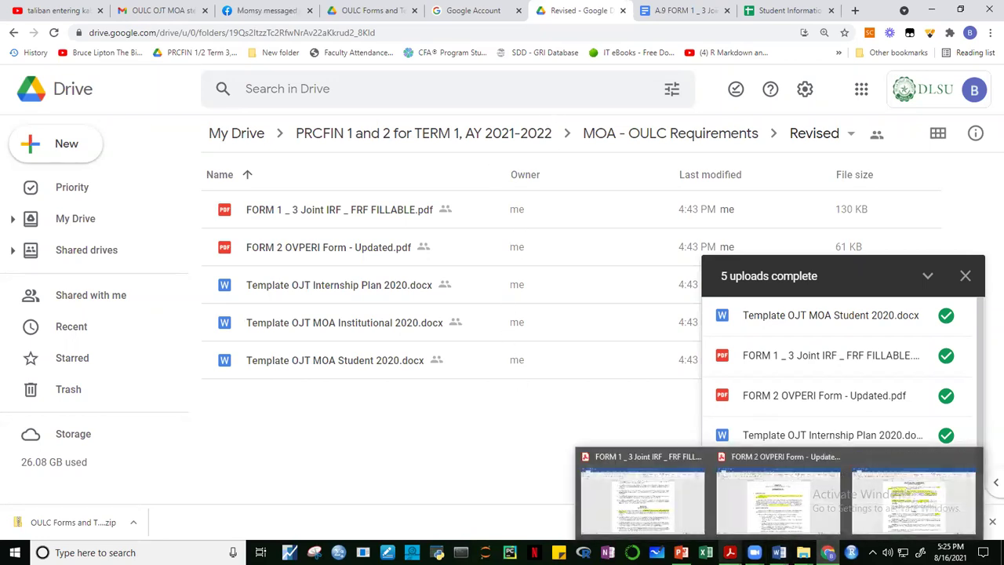
mouse_move(680, 549)
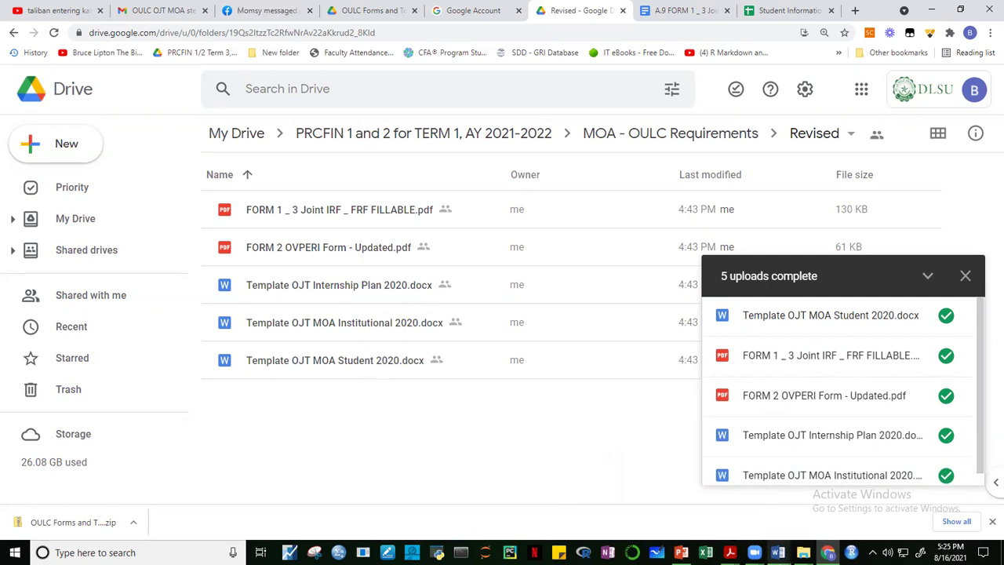
mouse_move(778, 552)
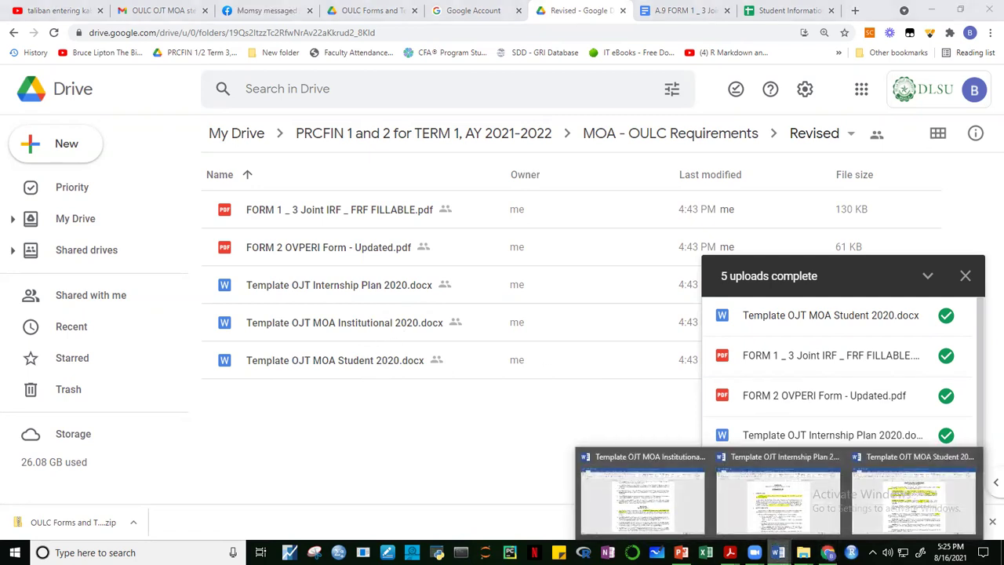
Bring up Template OJT MOA Institutional 2020.docx in Word and scroll through its opening pages.
click(673, 508)
drag(993, 275, 993, 90)
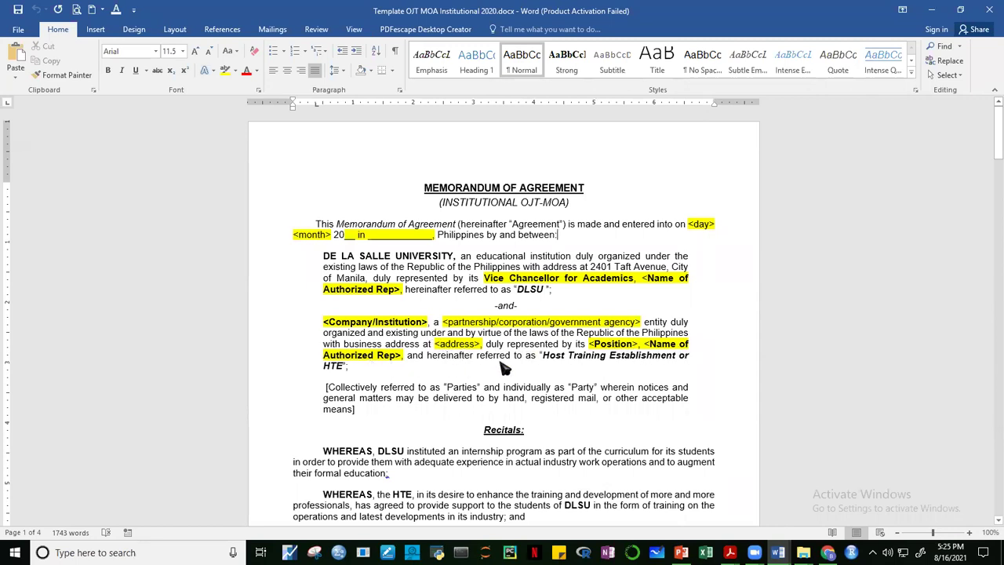
drag(995, 133, 992, 350)
Scroll back up through HTE obligations b–g toward Section III, General Conditions.
click(585, 369)
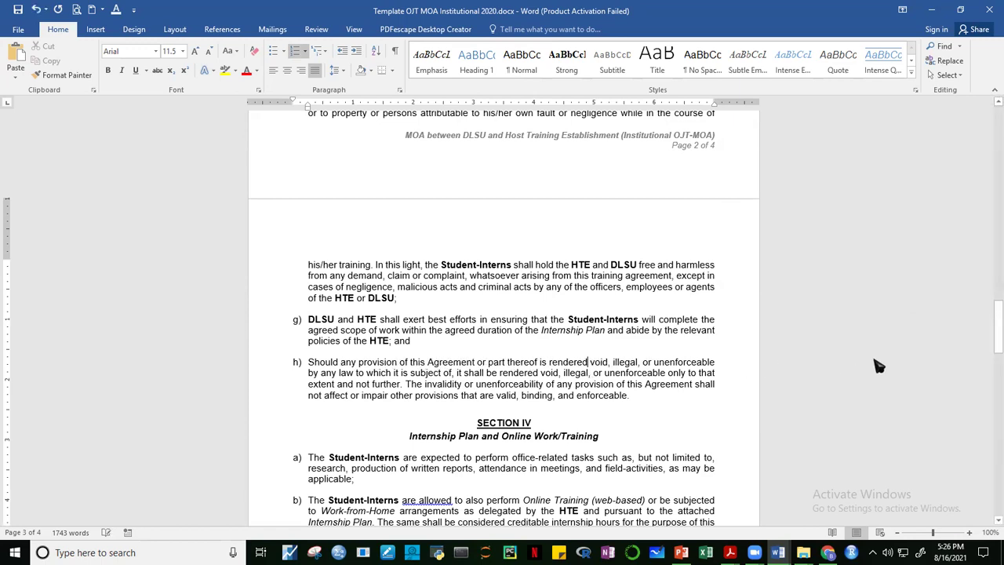
drag(993, 318, 992, 242)
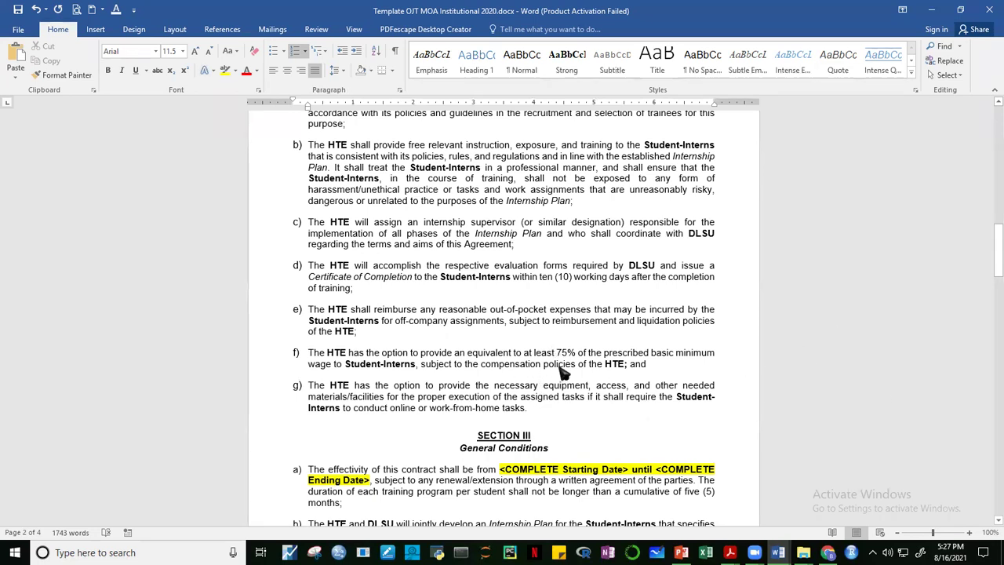
drag(995, 234, 991, 279)
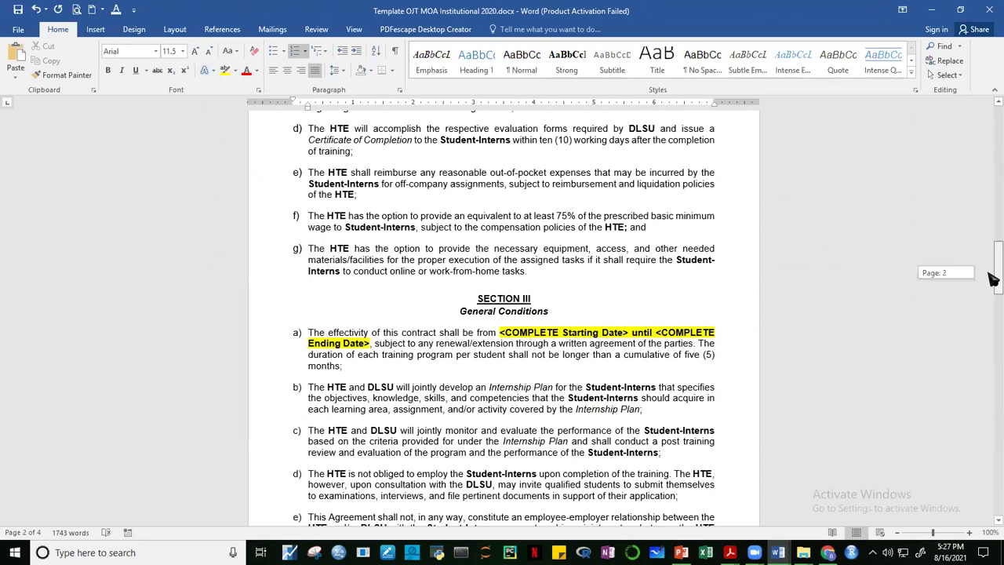
Bring page 2 into view with Section II items d–g and Section III General Conditions a–e.
drag(992, 280, 991, 280)
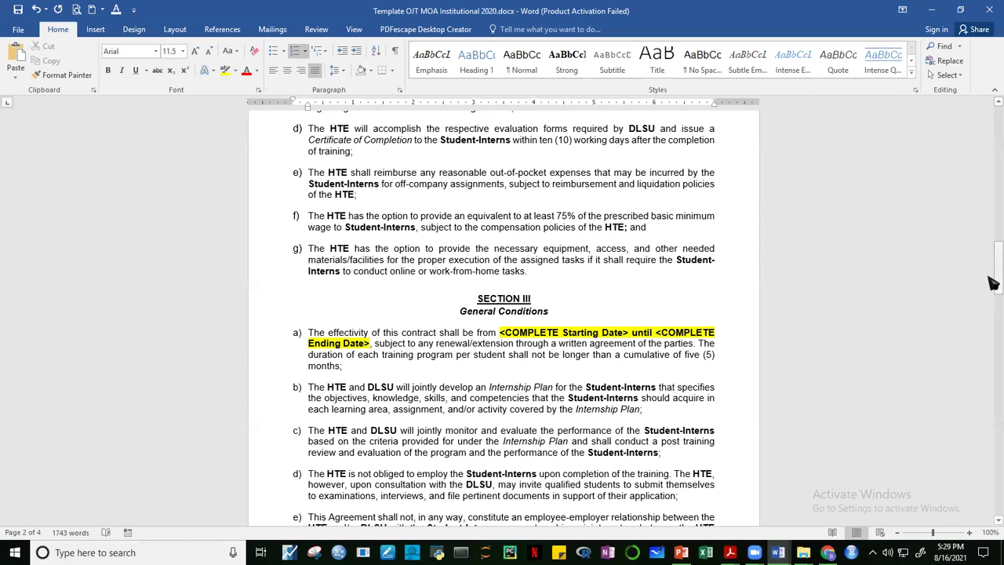
drag(993, 282, 993, 255)
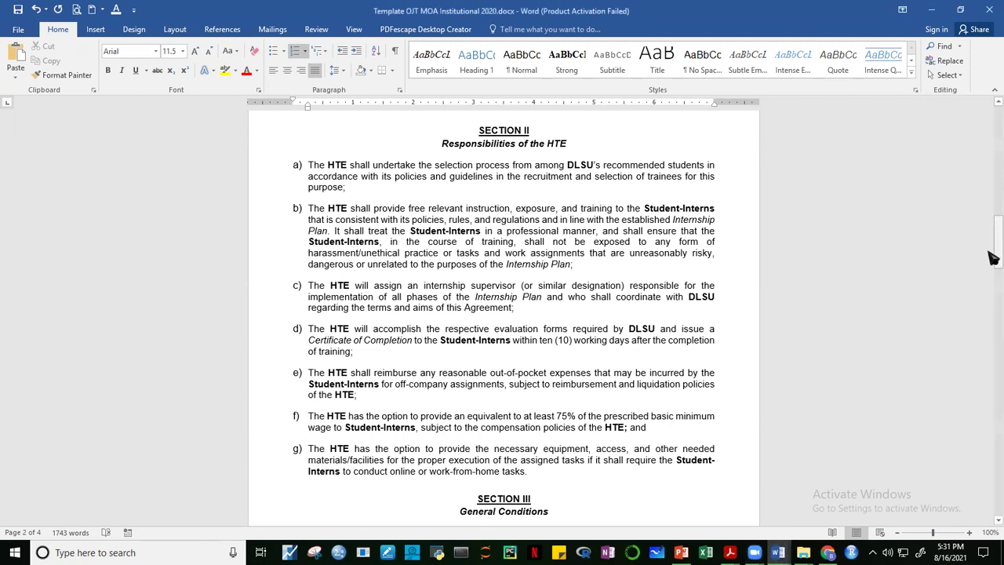
drag(994, 269, 993, 283)
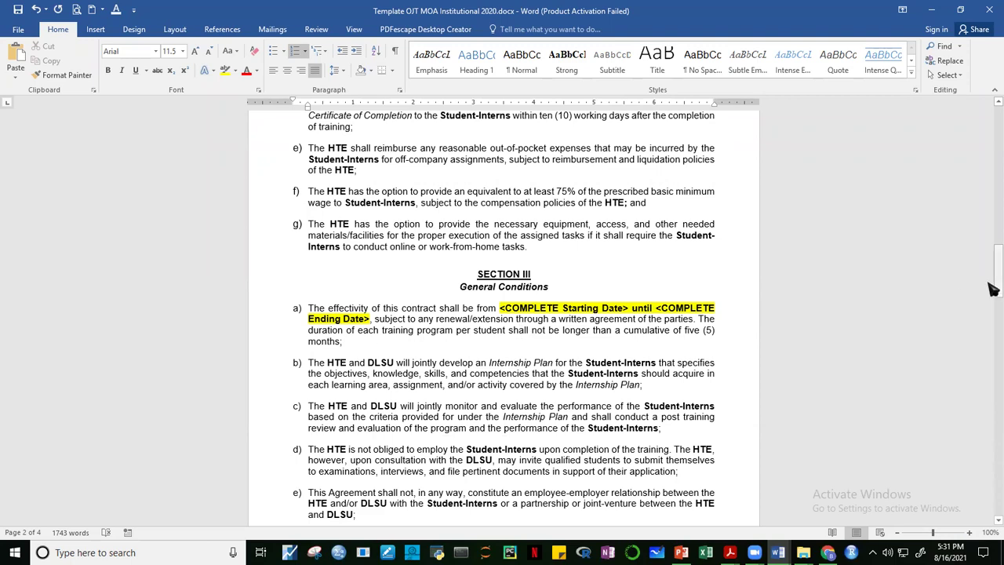
drag(993, 287, 993, 347)
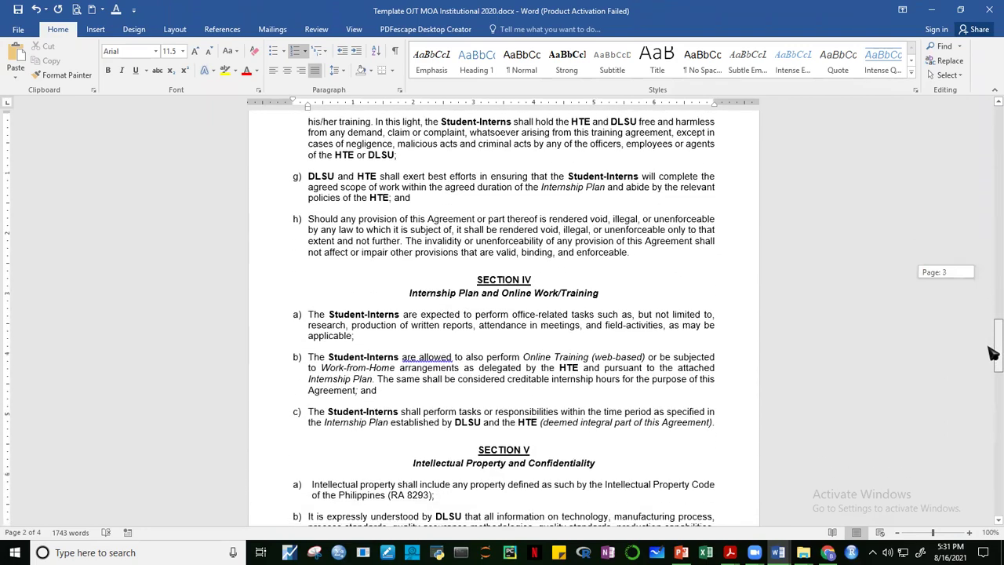
Resize the witness signature table so DLSU Internship Coordinator sits above and right of HTE Internship Supervisor.
drag(989, 348, 992, 469)
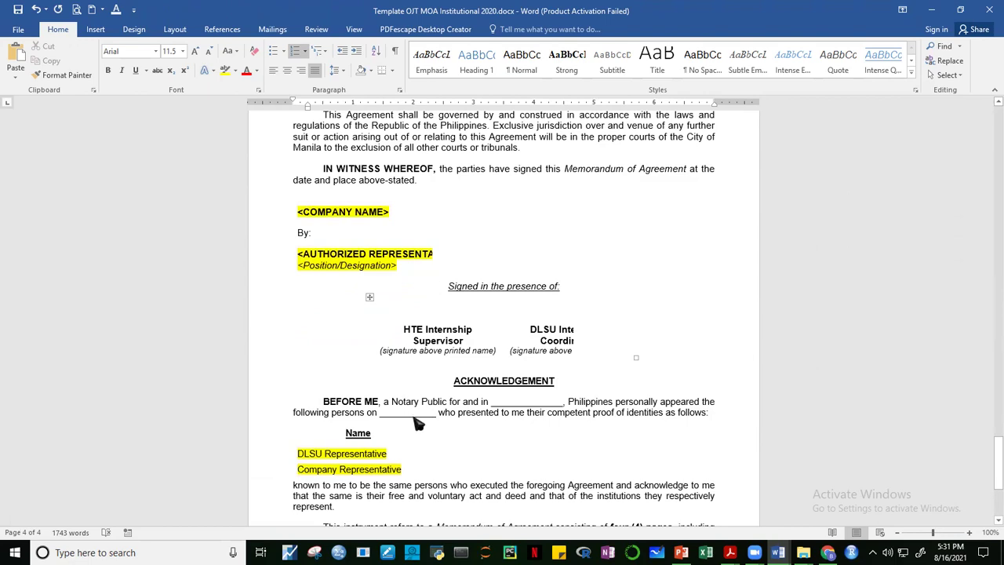
drag(993, 439, 993, 460)
click(568, 328)
click(636, 343)
drag(564, 315, 554, 342)
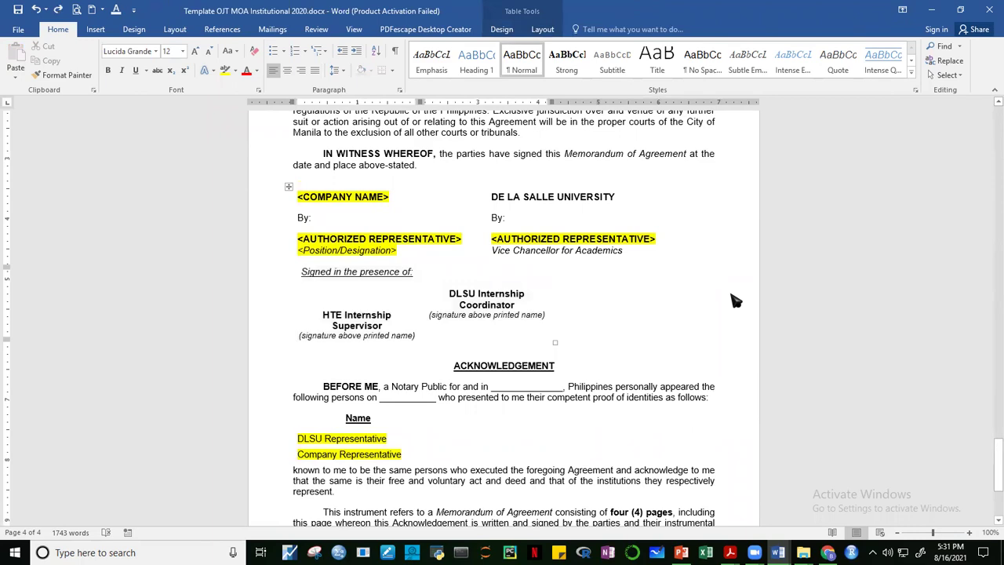
scroll(796, 298, up, 10)
drag(992, 359, 992, 467)
scroll(661, 348, up, 10)
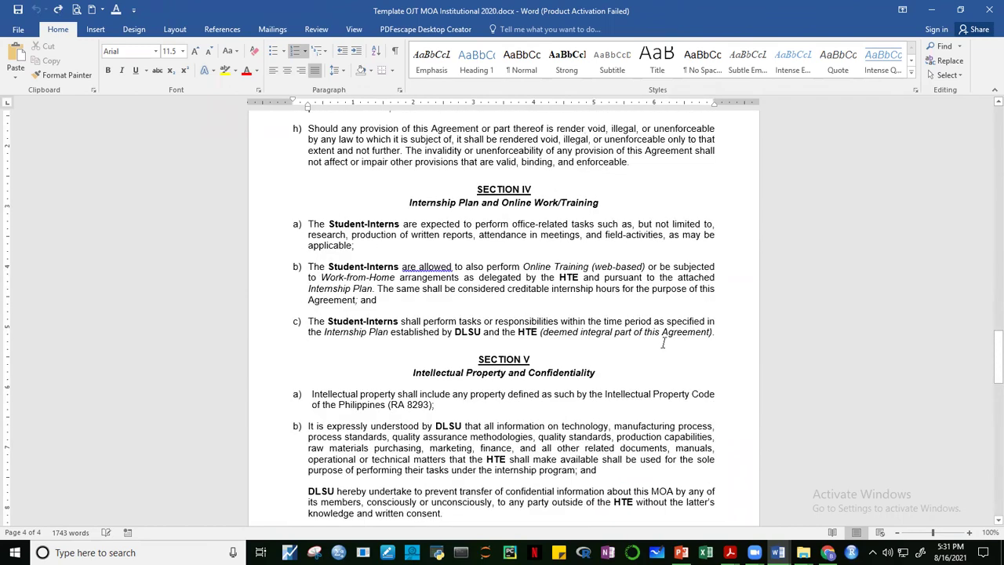
drag(993, 357, 996, 470)
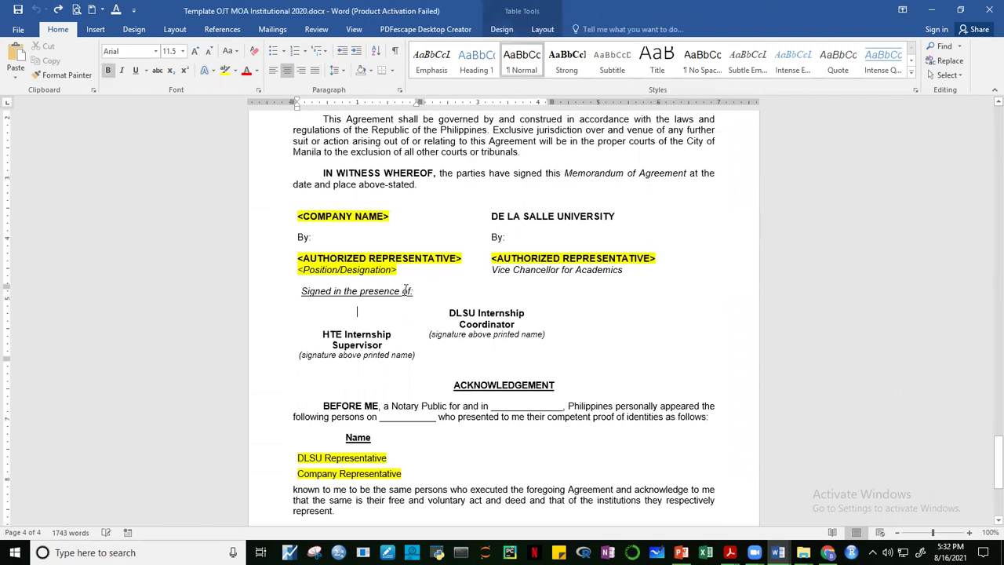
Undo the table resize so both witness entries sit side by side on one row again.
click(569, 356)
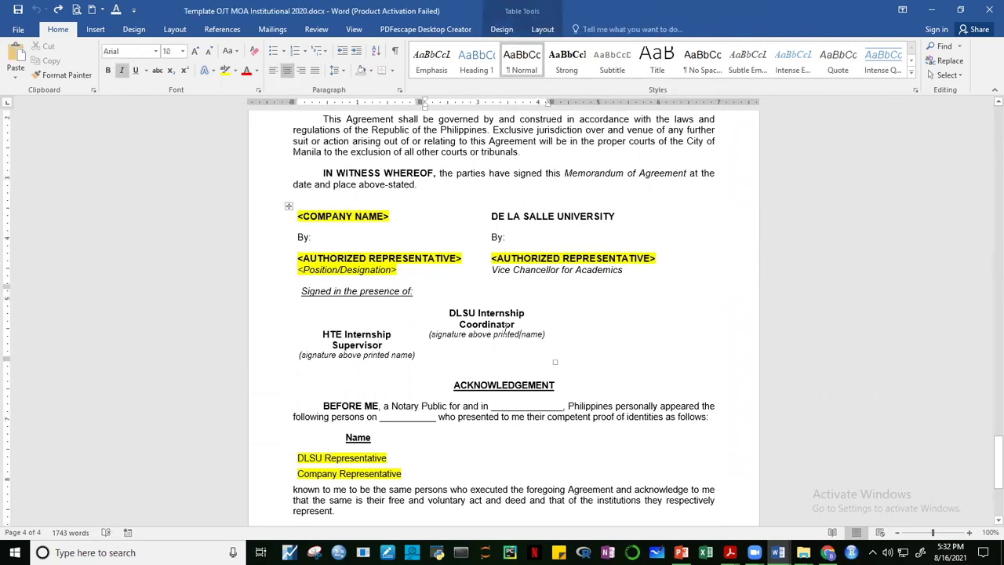
key(ctrl+z)
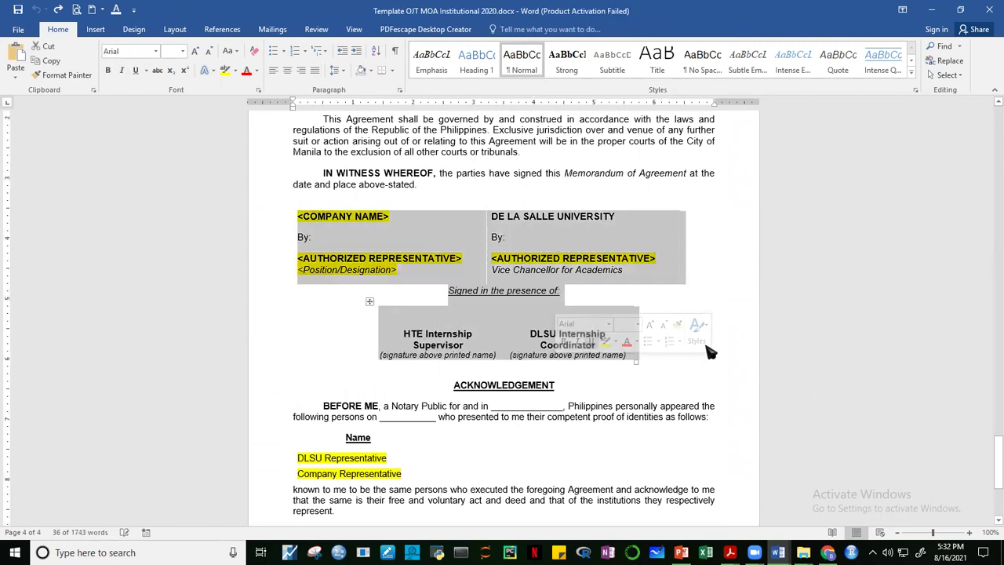
click(747, 361)
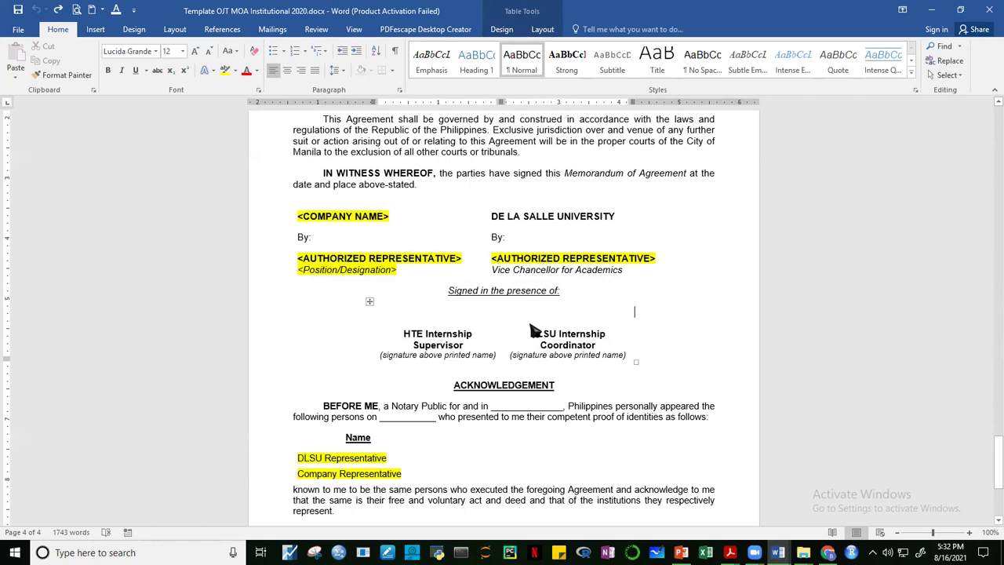
drag(993, 448, 992, 462)
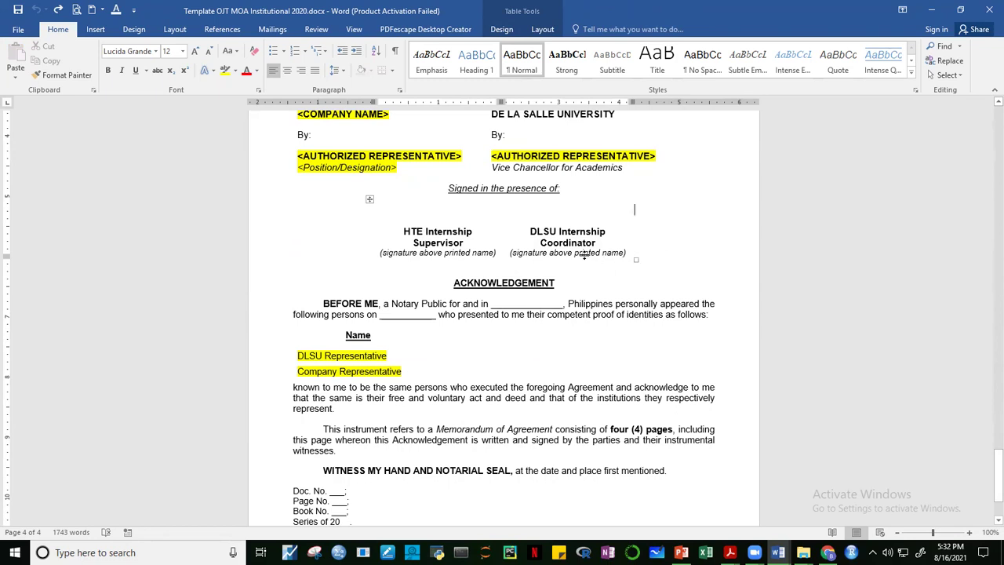
Replace the DLSU Internship Coordinator placeholder with the coordinator's full name.
click(534, 240)
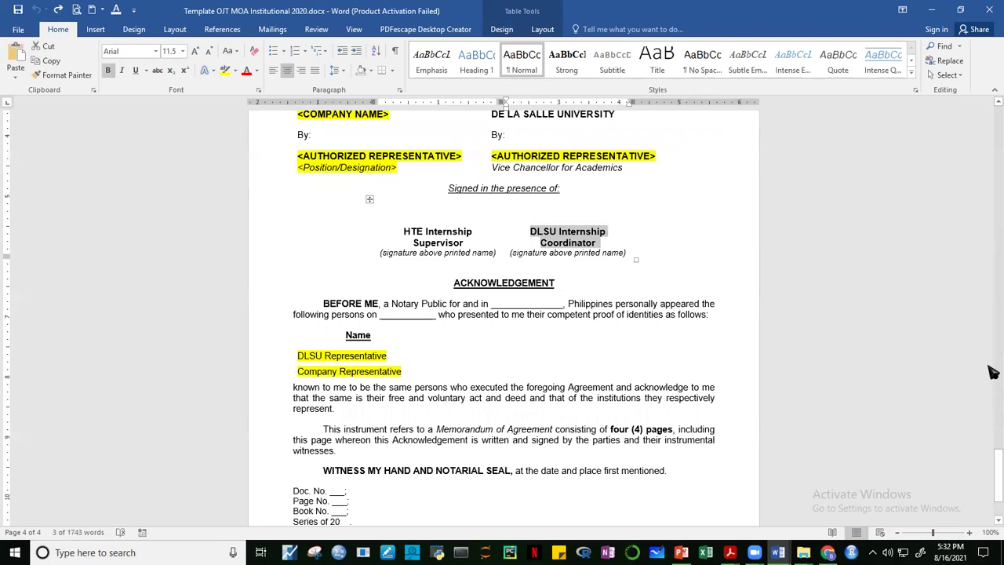
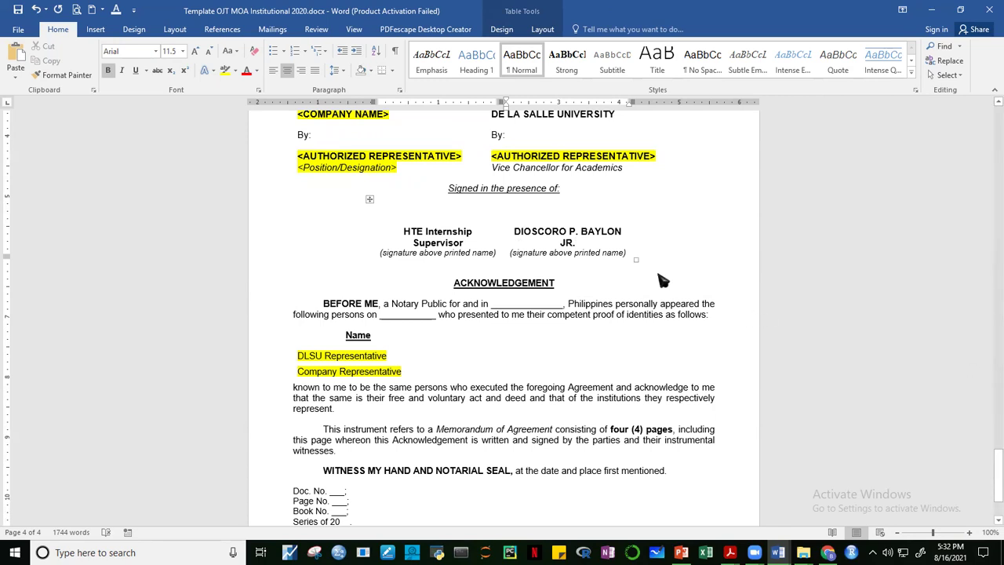
Widen the witness signature table so each name fits on a single line.
drag(638, 262, 651, 259)
click(865, 286)
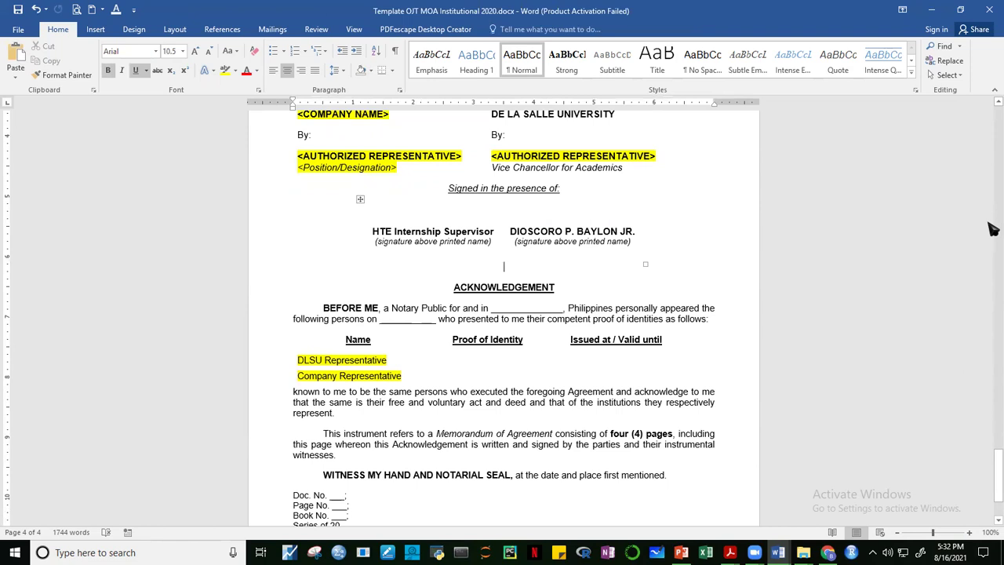
mouse_move(991, 467)
mouse_down()
mouse_move(992, 449)
mouse_move(990, 488)
mouse_up()
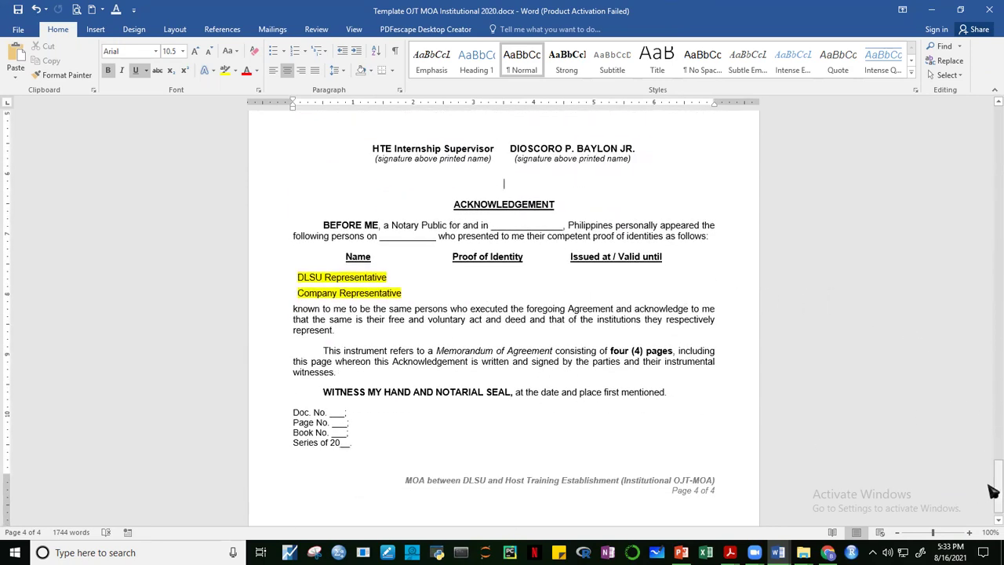
Scroll from the end of page 4 back to the top of page 1.
drag(992, 488, 993, 114)
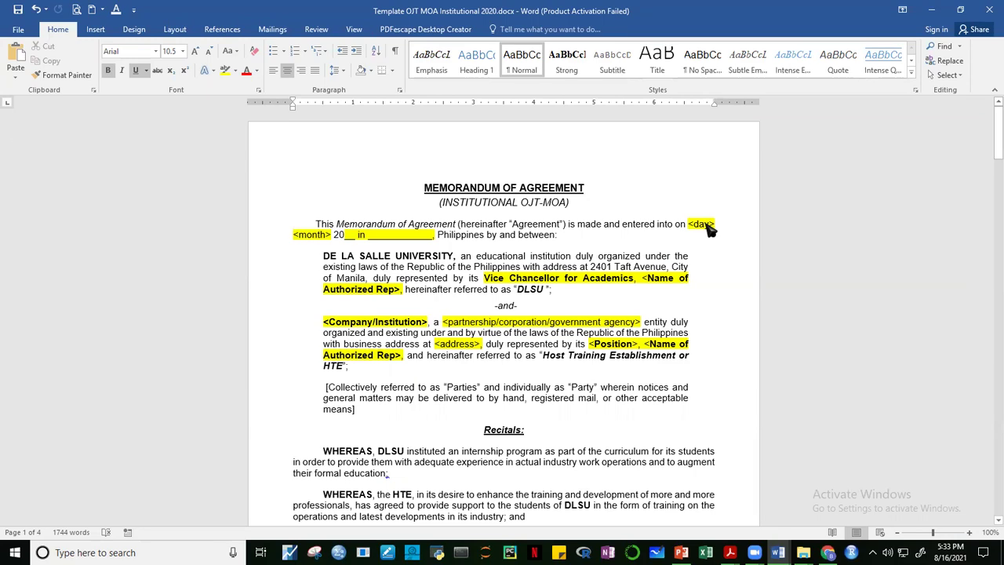
Select the company and De La Salle University signature table on page 4 and centre it.
drag(993, 157, 982, 482)
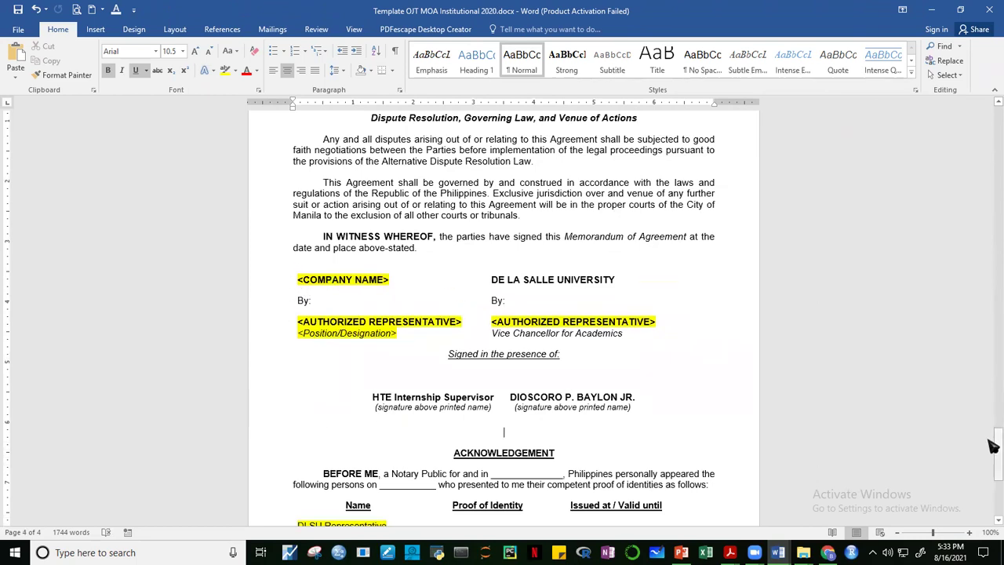
drag(993, 445, 993, 451)
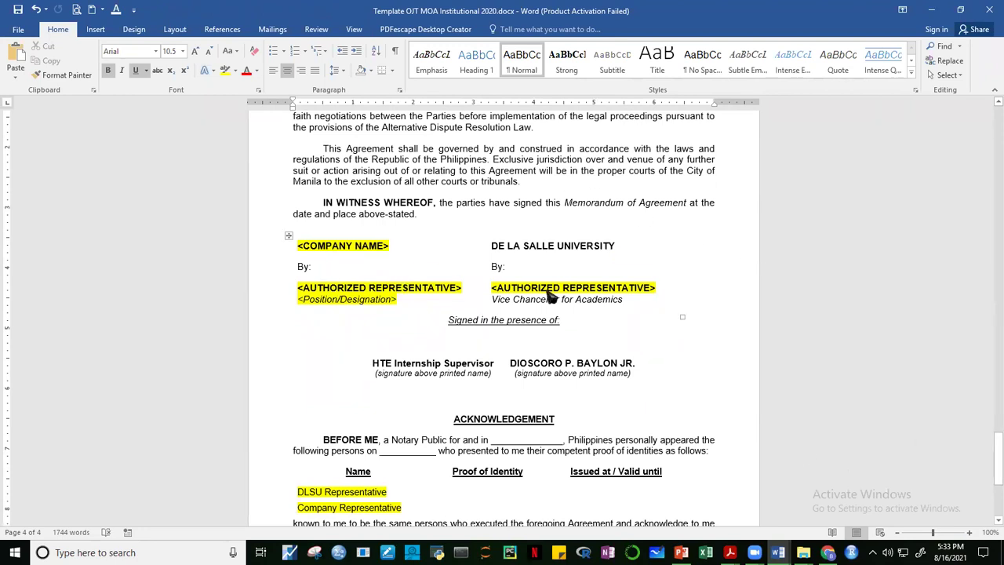
click(288, 236)
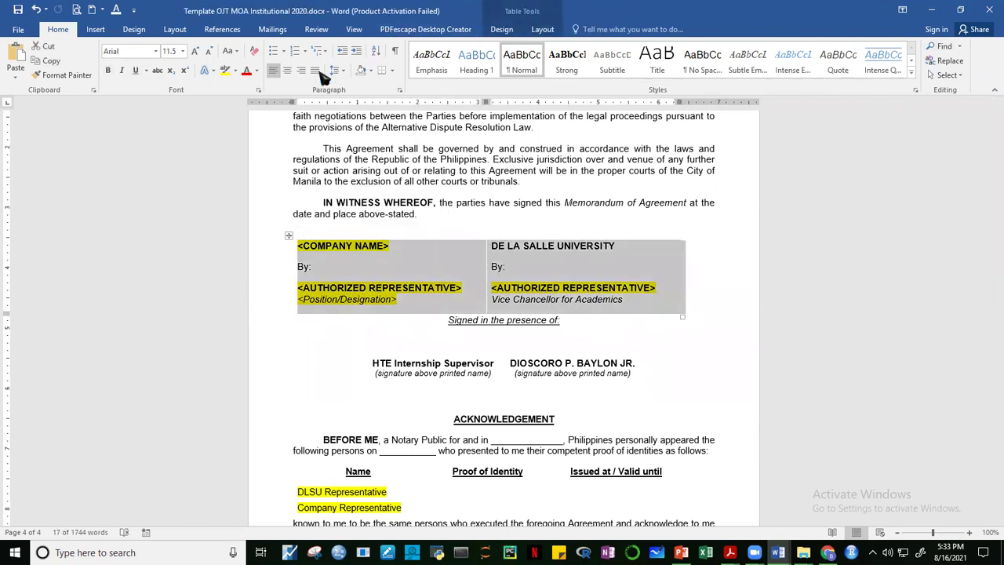
click(287, 70)
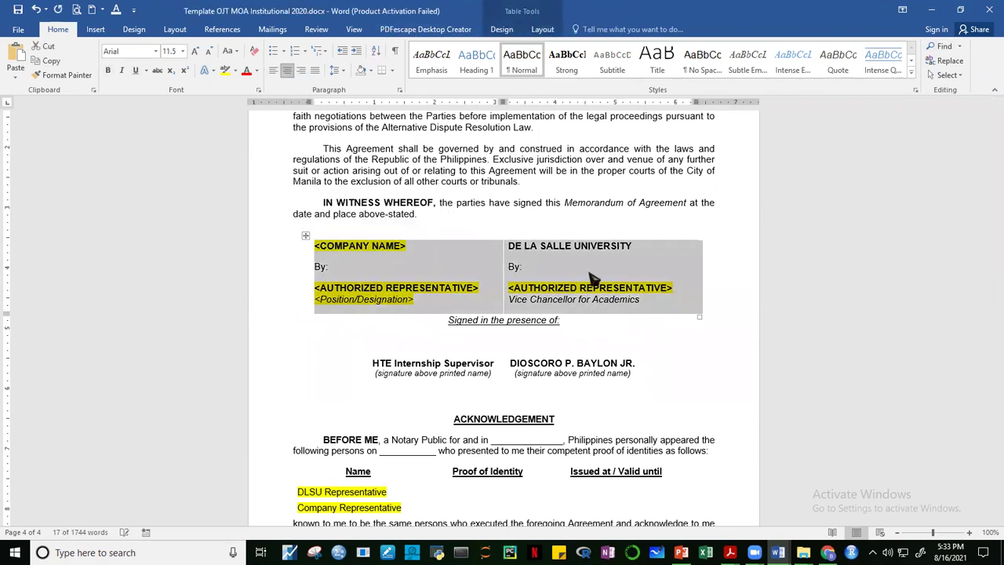
click(757, 329)
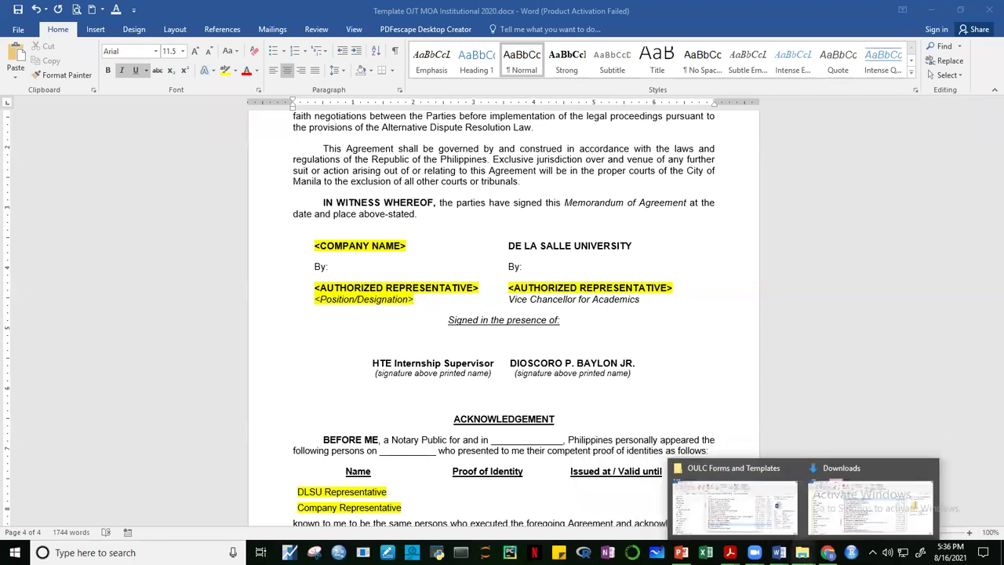
Switch to the Joint Initial and Final Review Form PDF, trying a signatory name then clearing it.
mouse_move(730, 552)
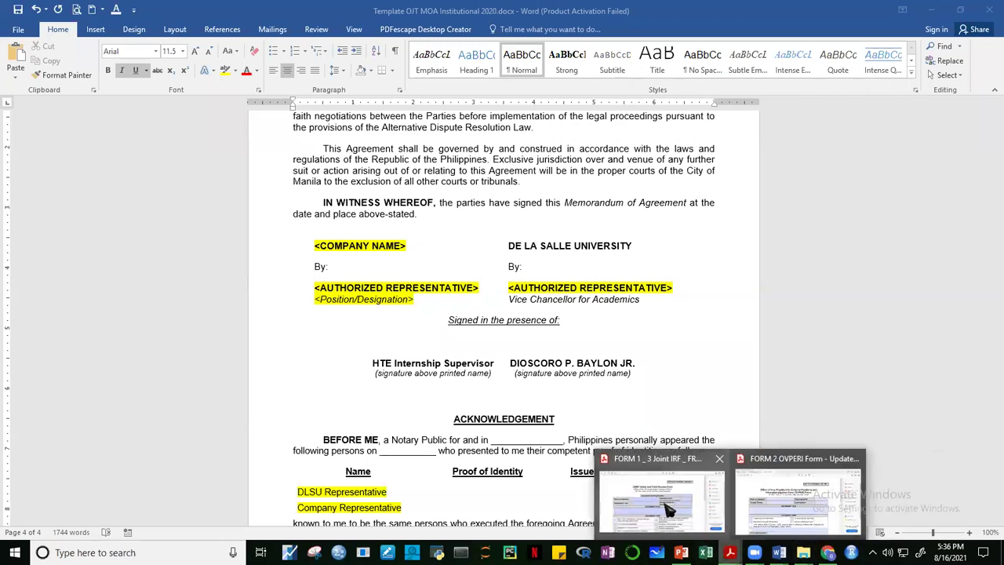
click(661, 488)
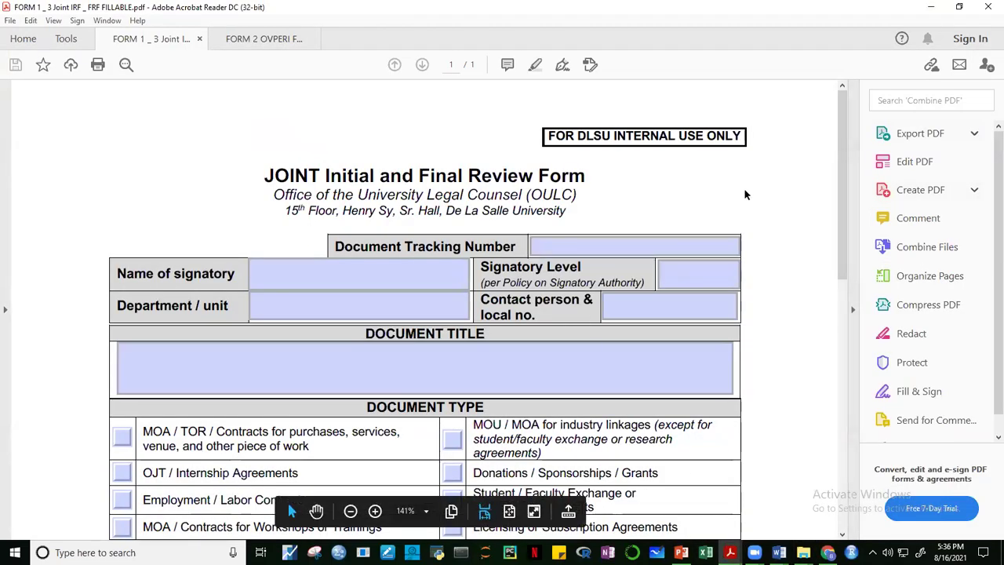
click(306, 281)
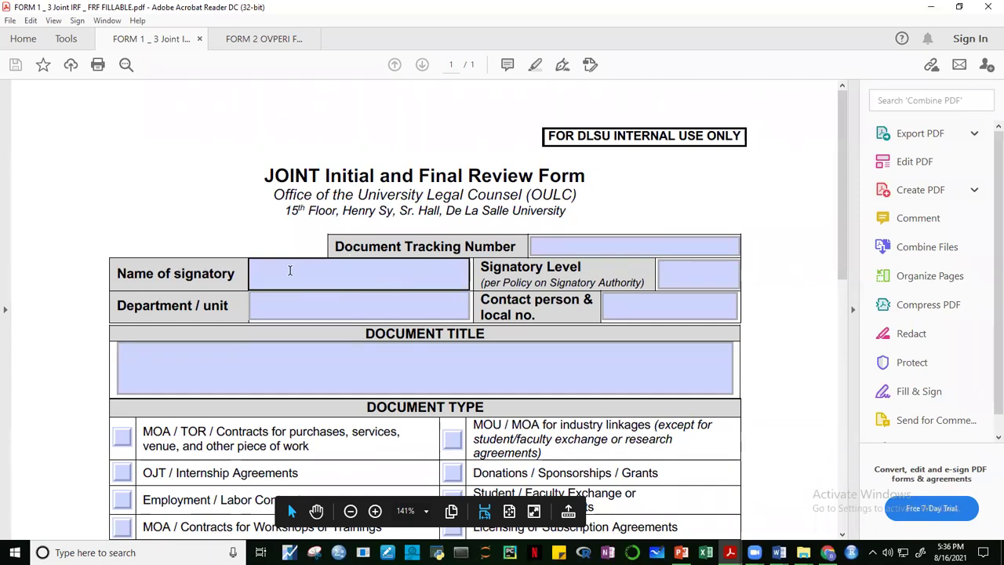
click(290, 271)
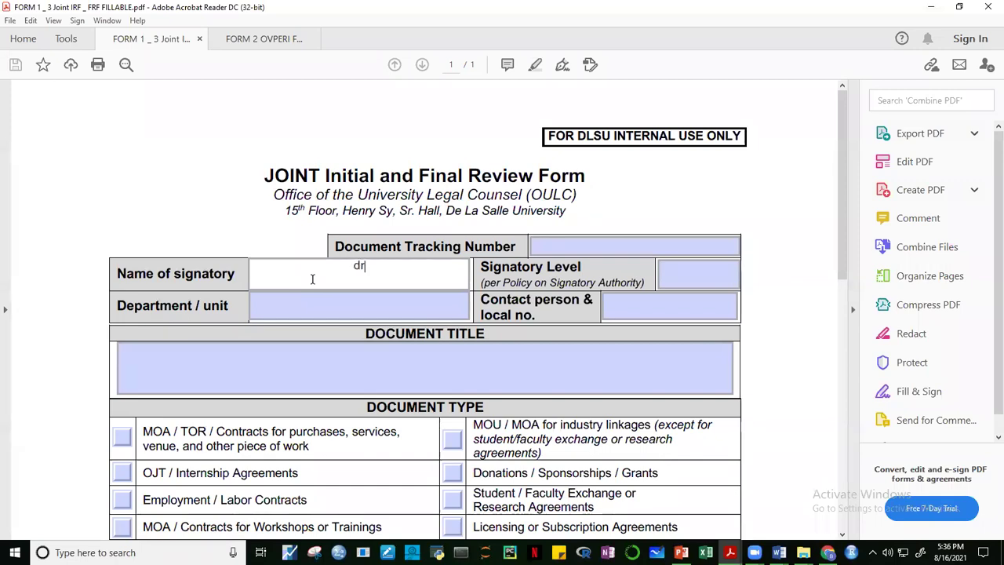
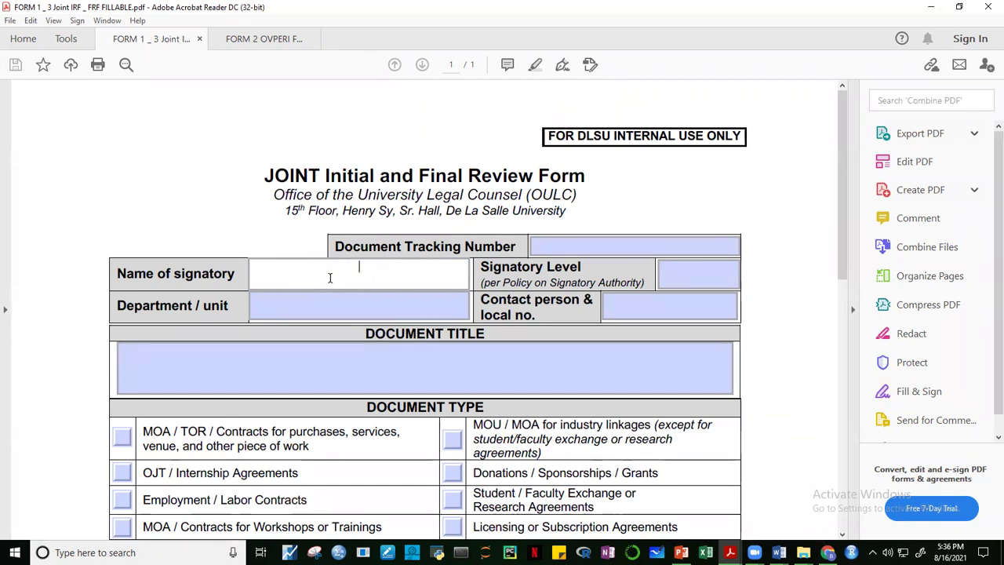
click(728, 204)
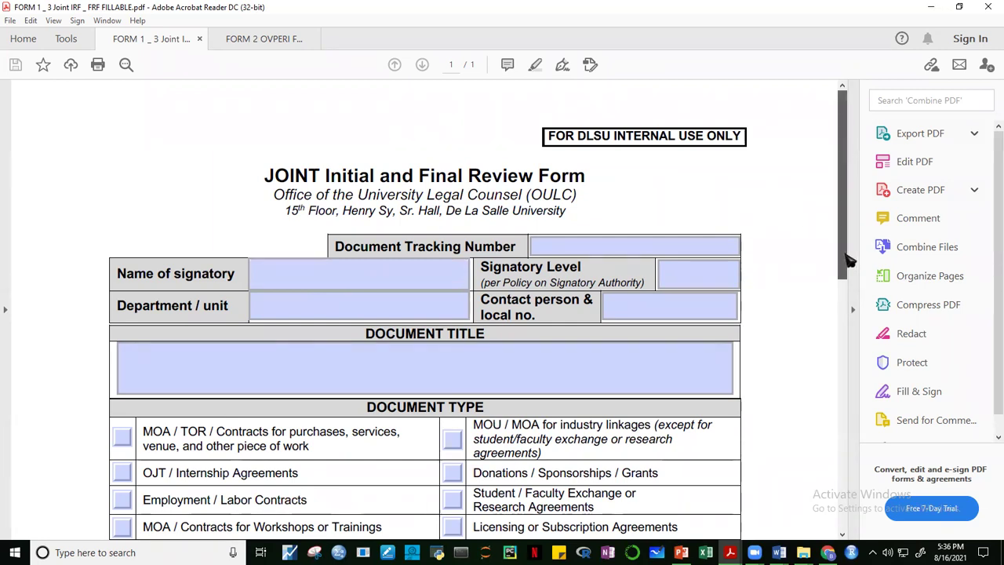
Enter FINANCIAL MANAGEMENT DEPARTMENT as Department / unit and type the contact person's name.
drag(849, 260, 849, 283)
click(295, 252)
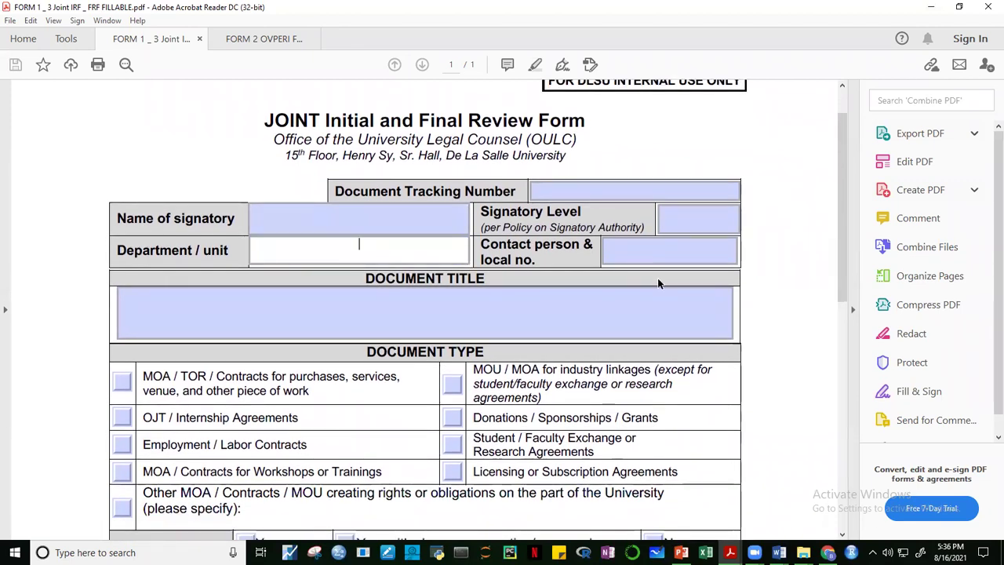
text(FINANCIAL MANAGEMENT DEPARTMENT)
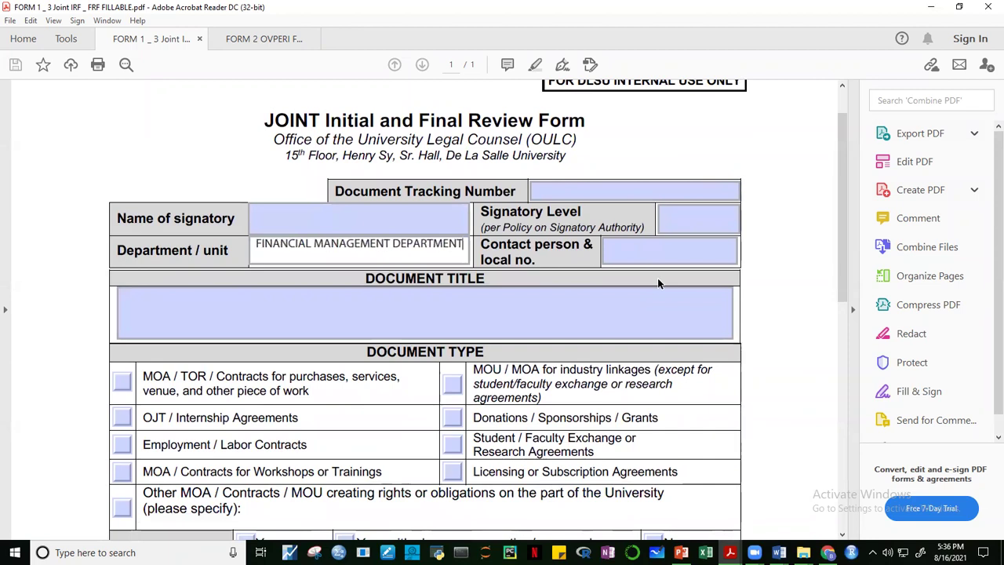
click(625, 250)
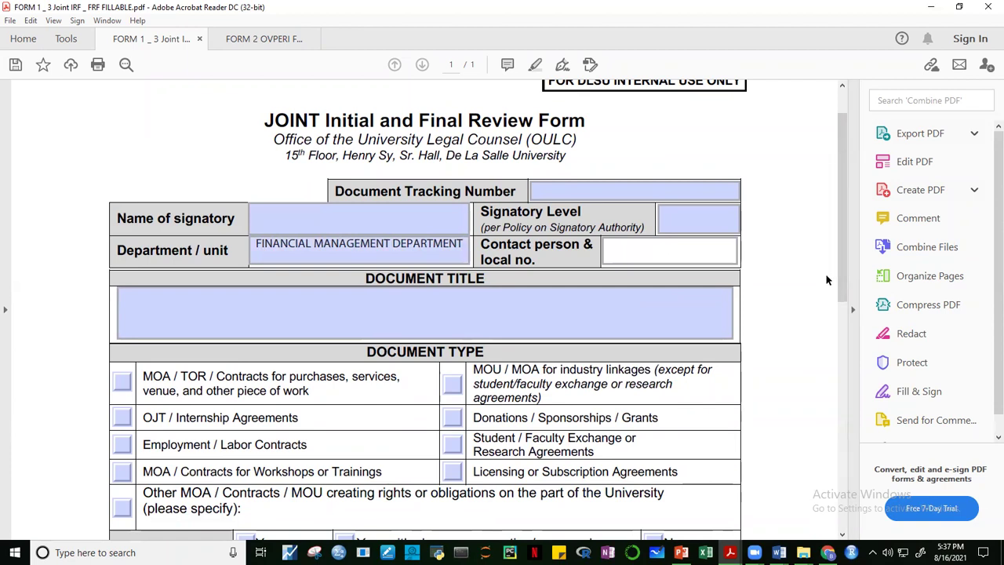
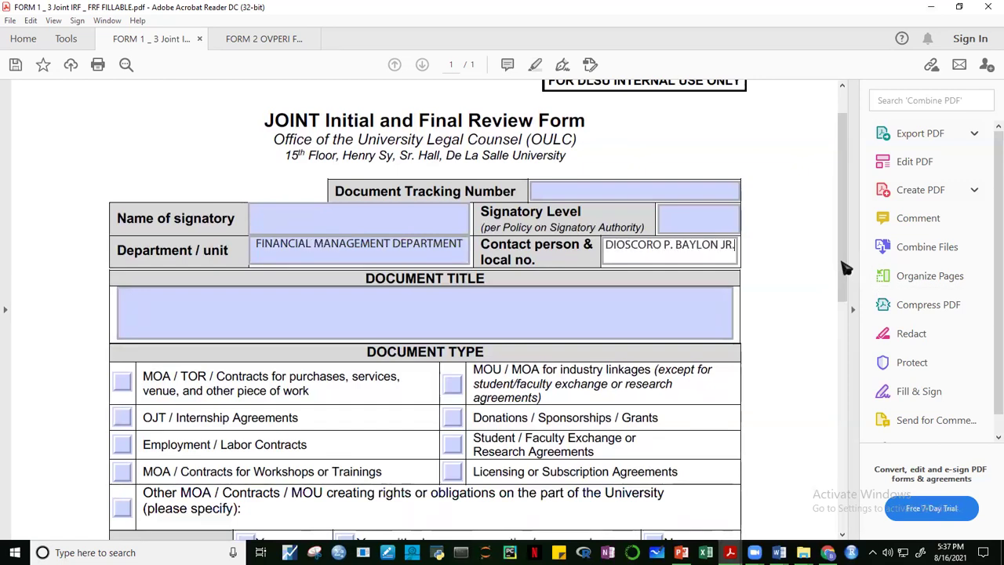
Tick OJT / Internship Agreements as the document type and DLSU template Yes (no changes).
click(445, 316)
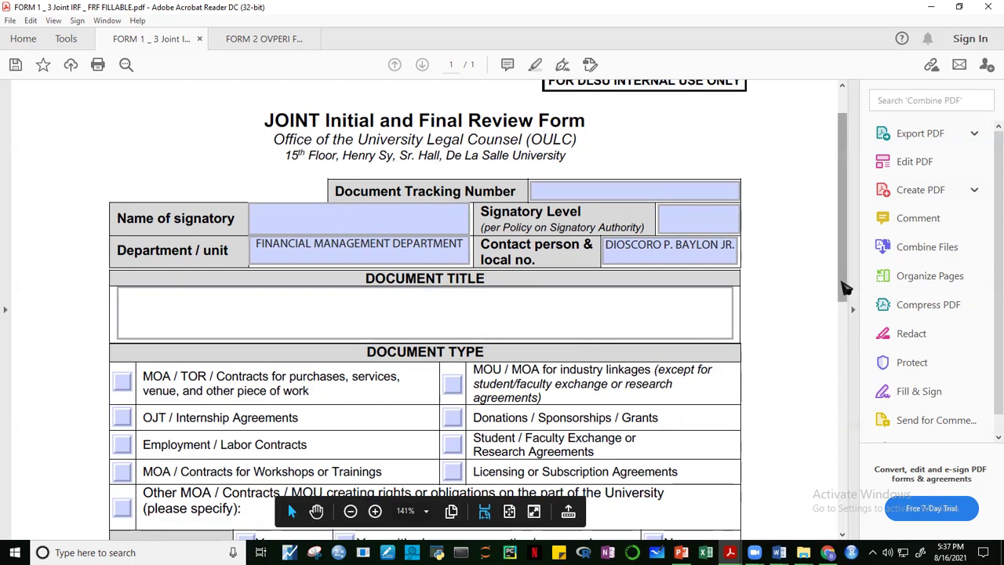
drag(845, 288, 850, 312)
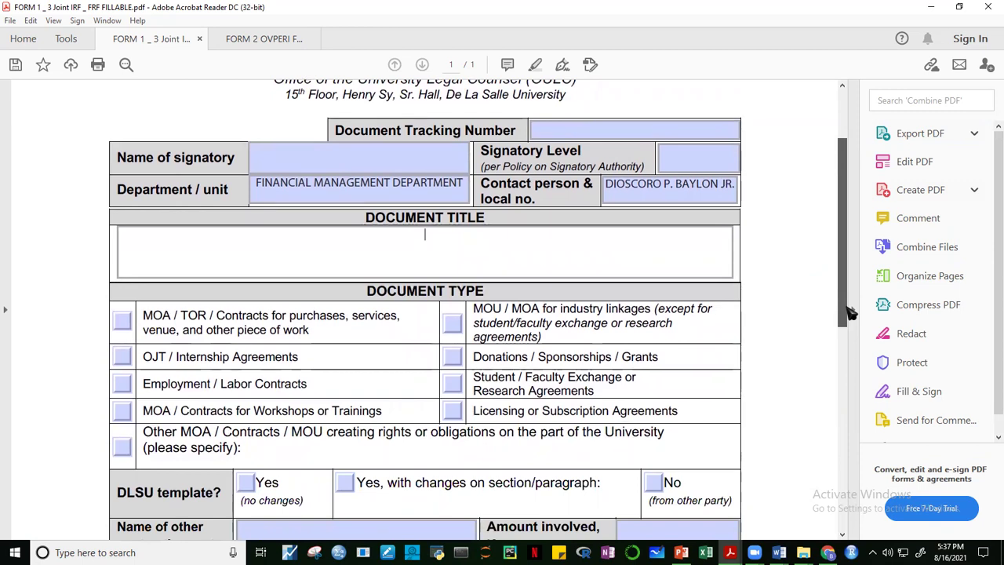
drag(848, 309, 848, 313)
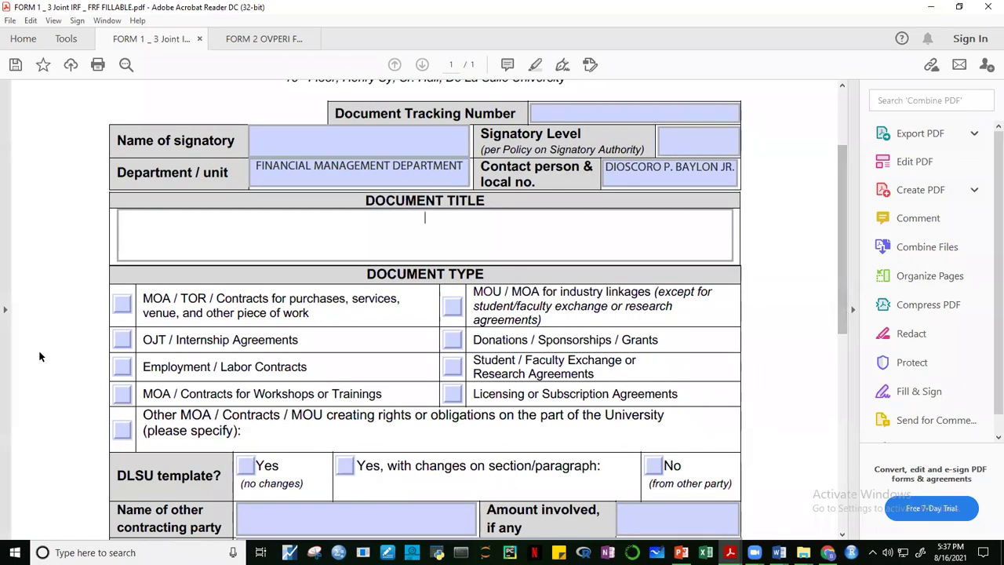
click(121, 340)
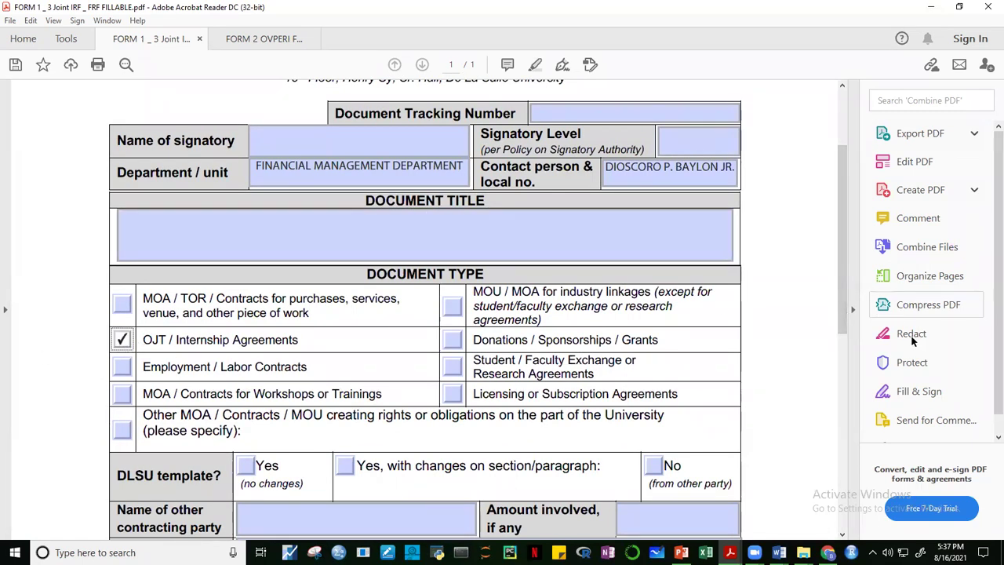
drag(848, 308, 847, 364)
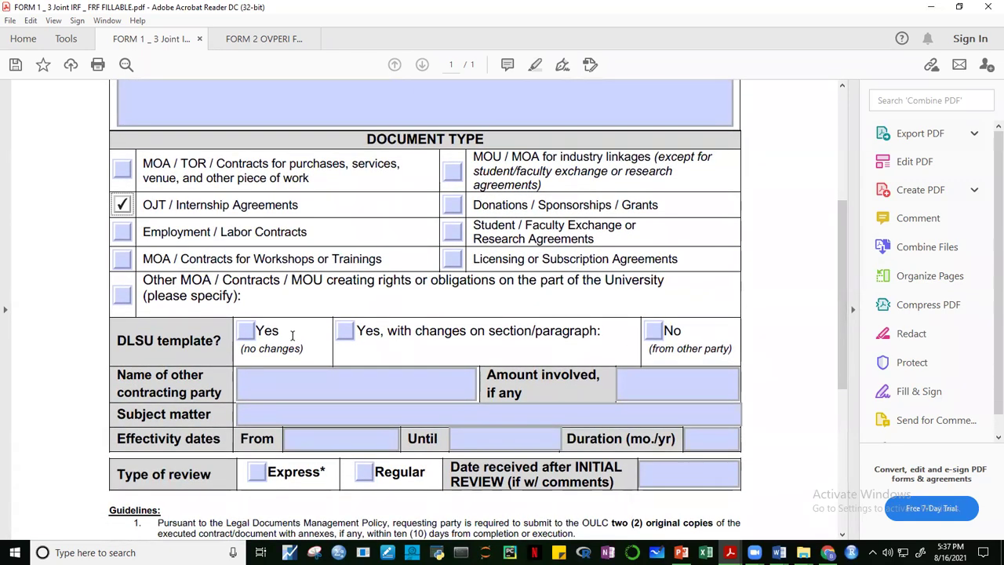
click(245, 331)
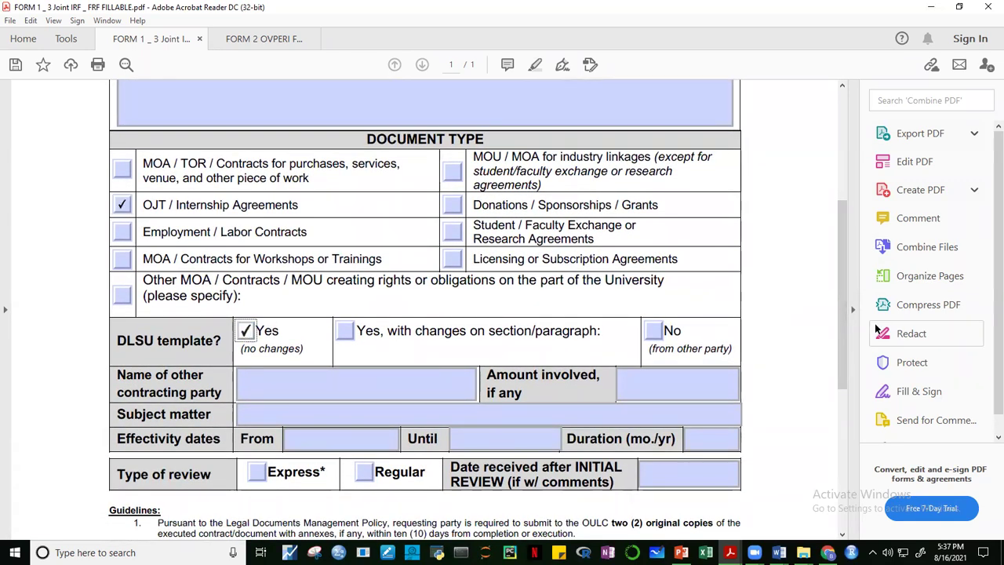
Step through the other party, amount, subject, effectivity dates and duration fields unfilled, then scroll back up.
click(266, 378)
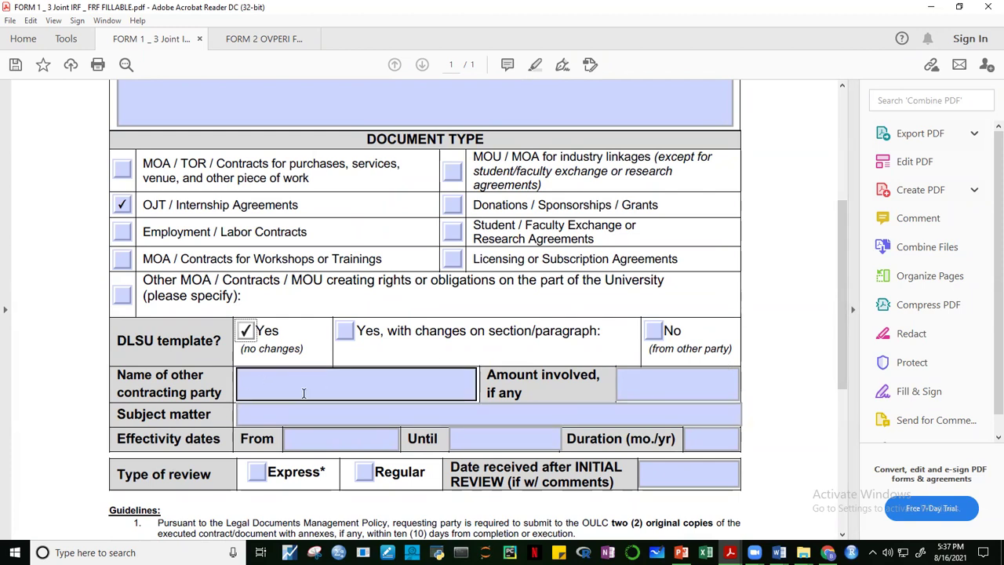
click(642, 387)
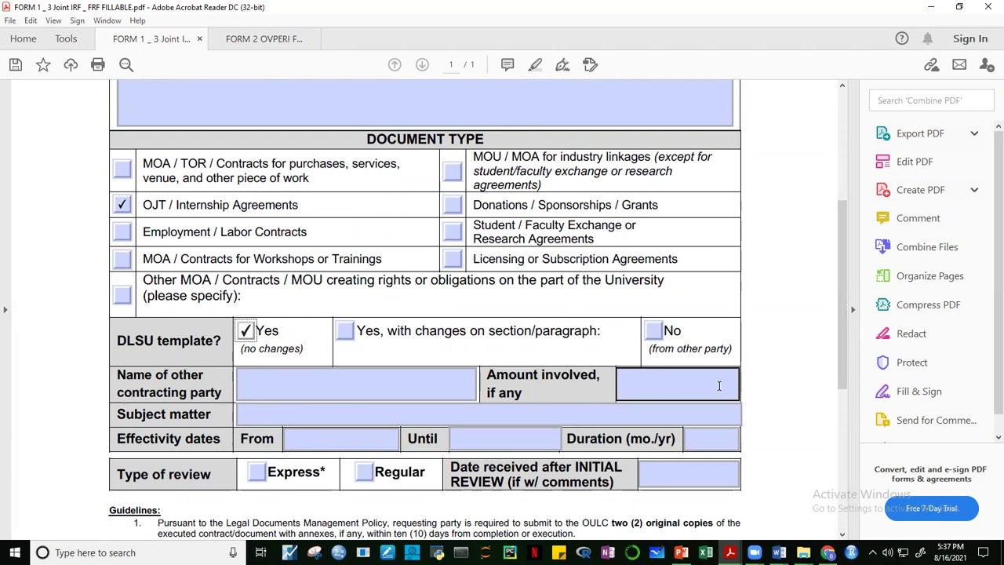
click(313, 420)
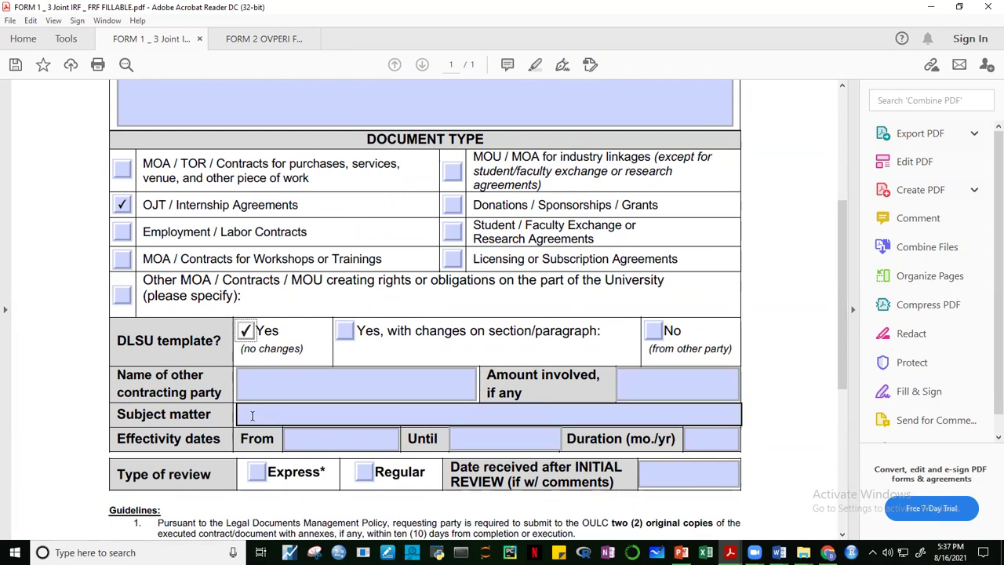
click(313, 440)
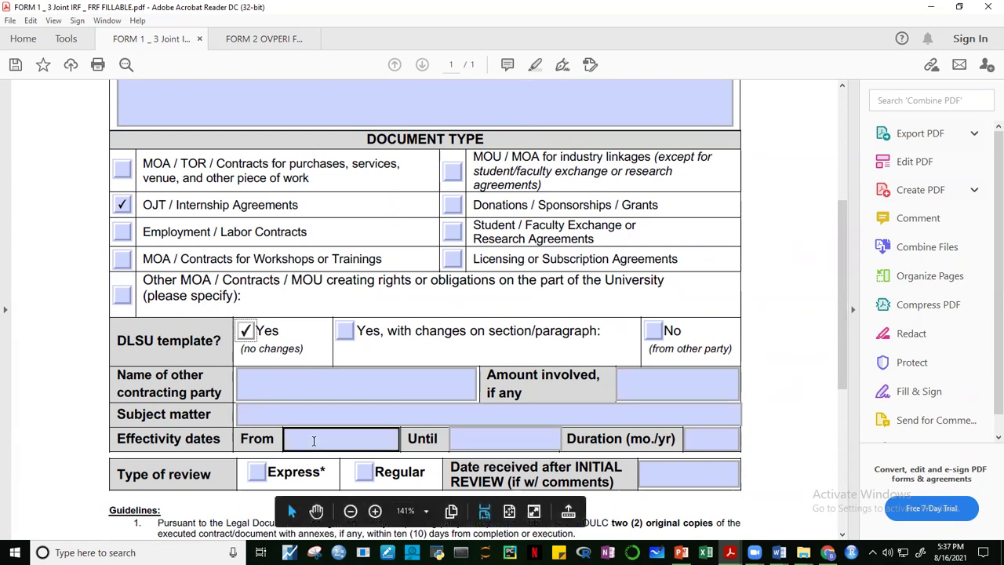
click(528, 439)
click(684, 441)
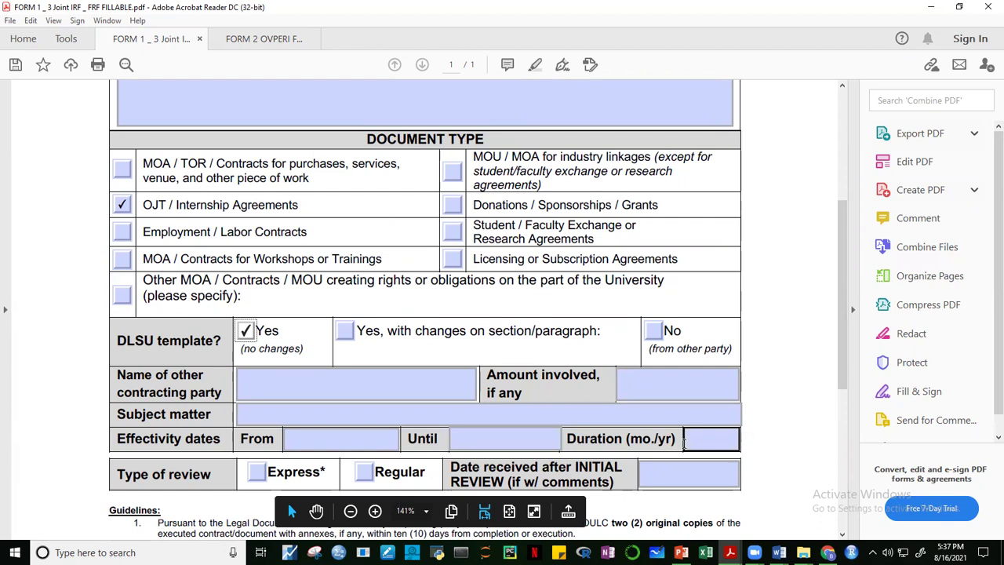
scroll(853, 396, down, 2)
scroll(853, 396, down, 2)
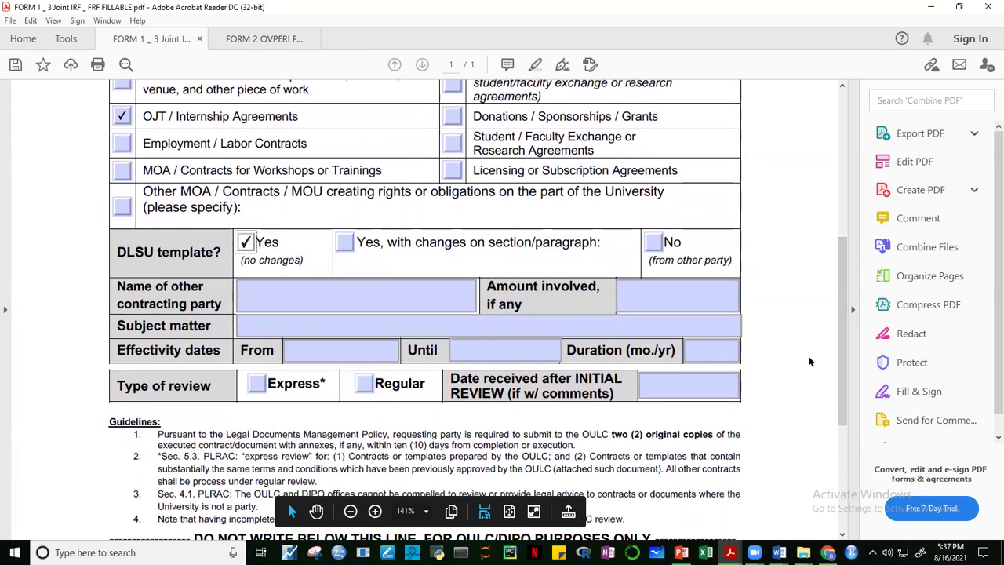
drag(848, 397, 805, 180)
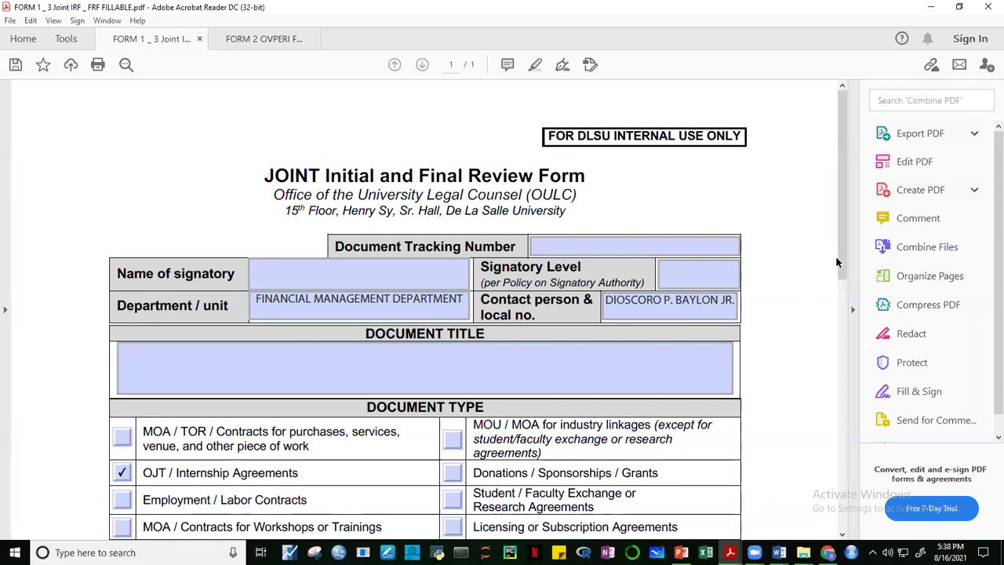
Enter HTE as the other contracting party on the FORM 1 review form.
drag(842, 265, 849, 312)
click(551, 278)
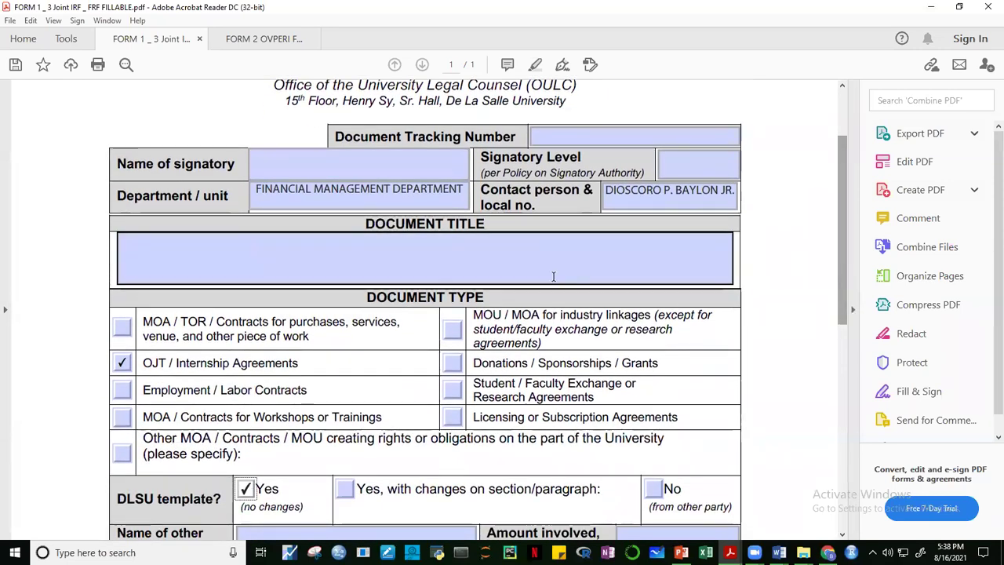
click(450, 259)
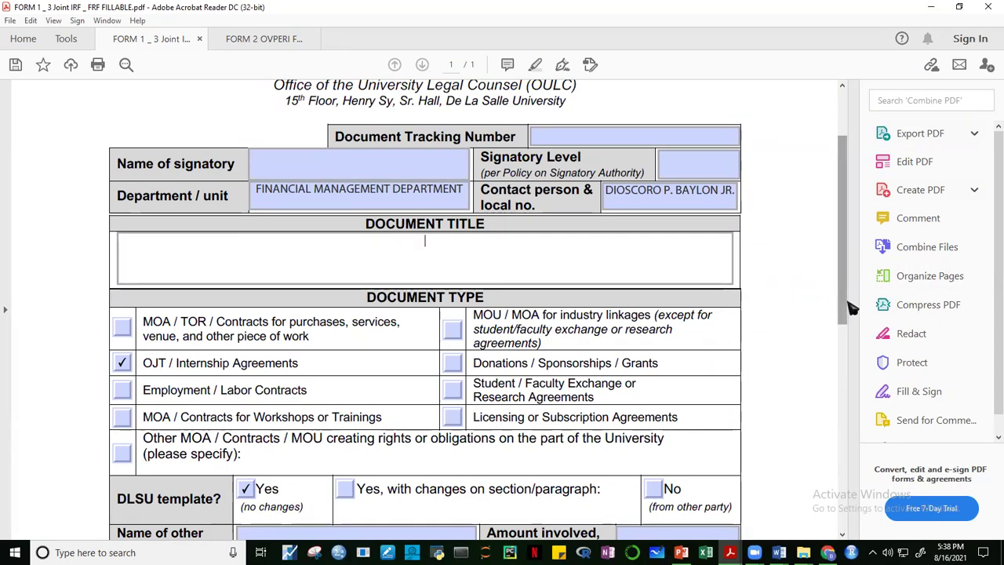
drag(850, 305, 850, 414)
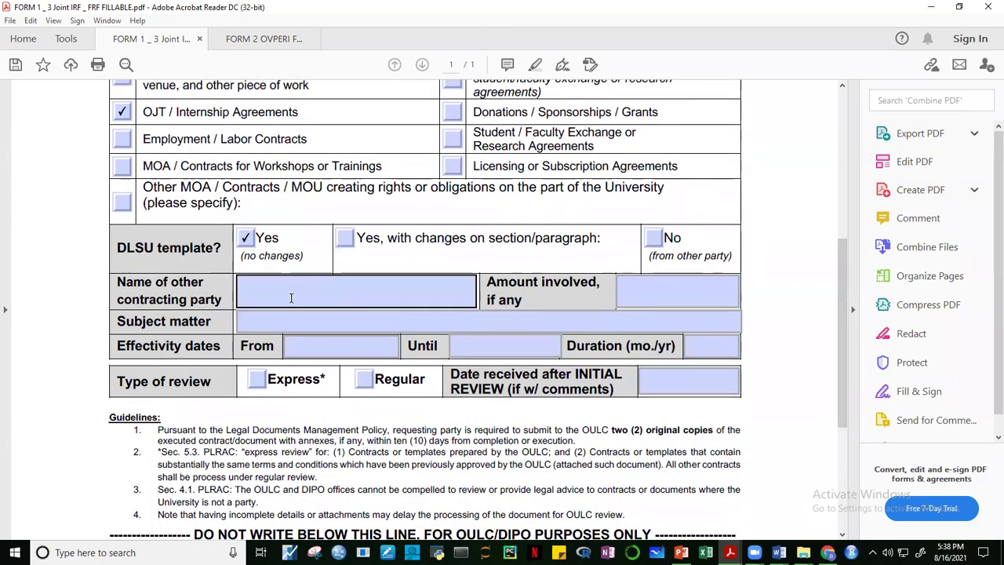
click(295, 296)
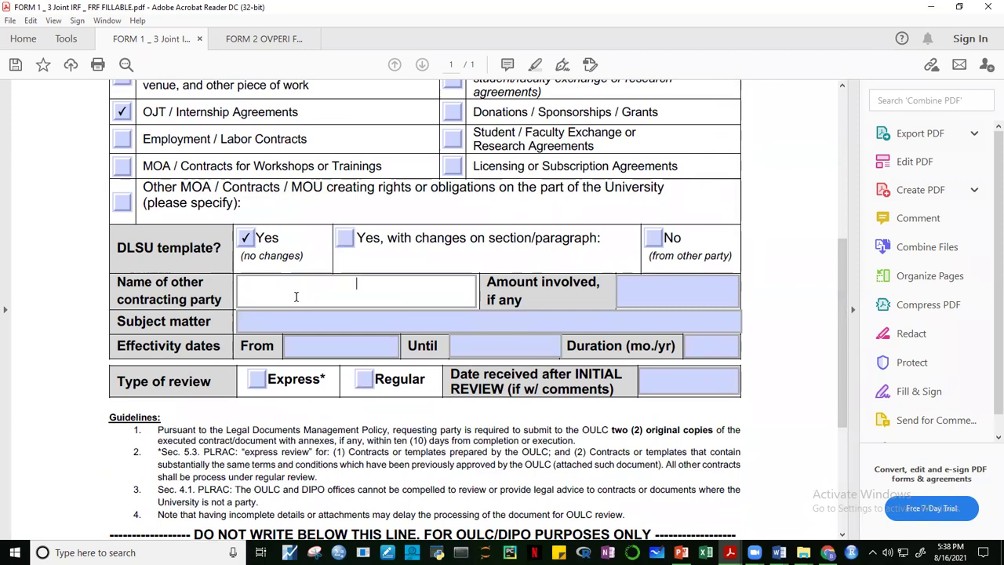
text(HTE)
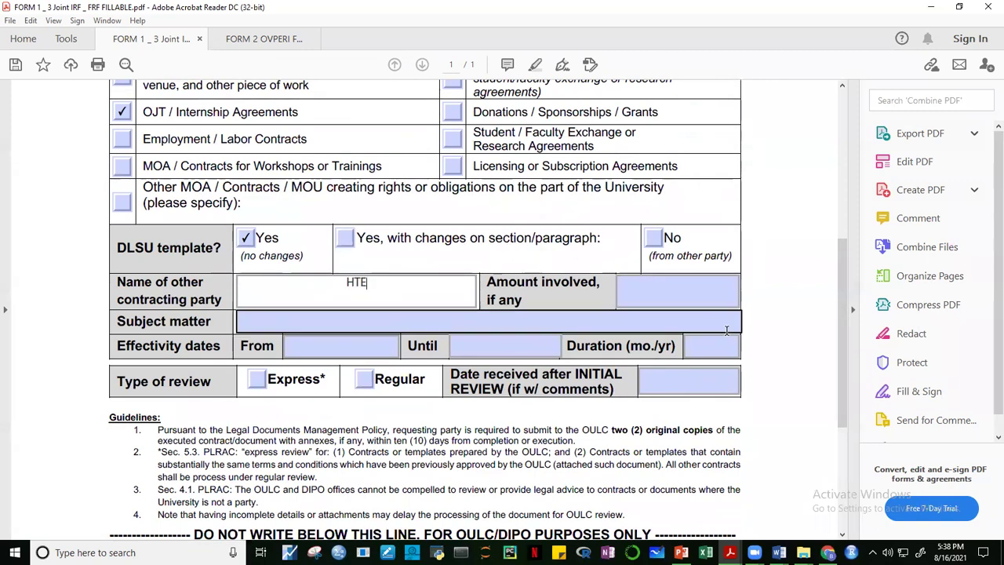
click(789, 338)
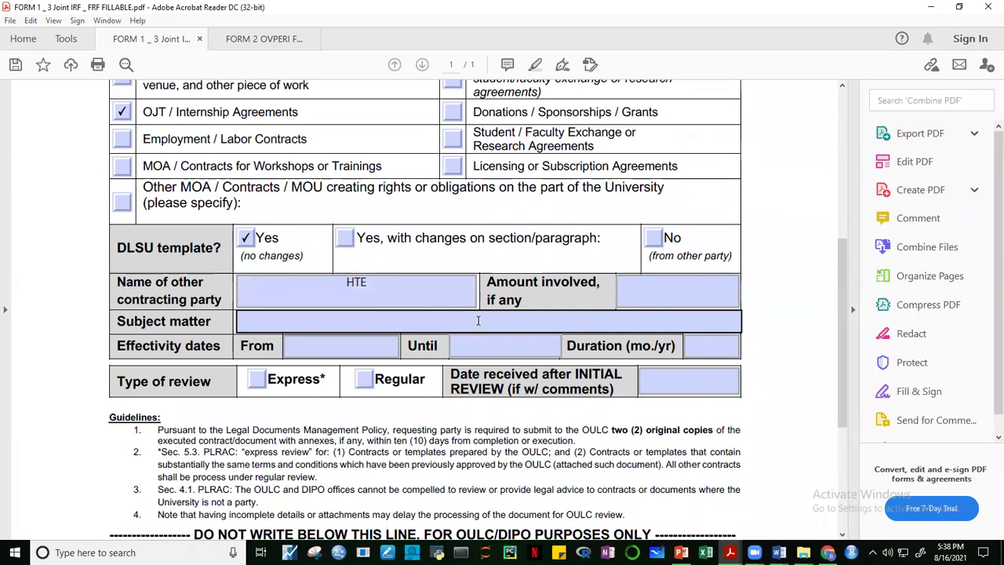
Tick Regular as the type of review and return to the top of the form.
click(302, 347)
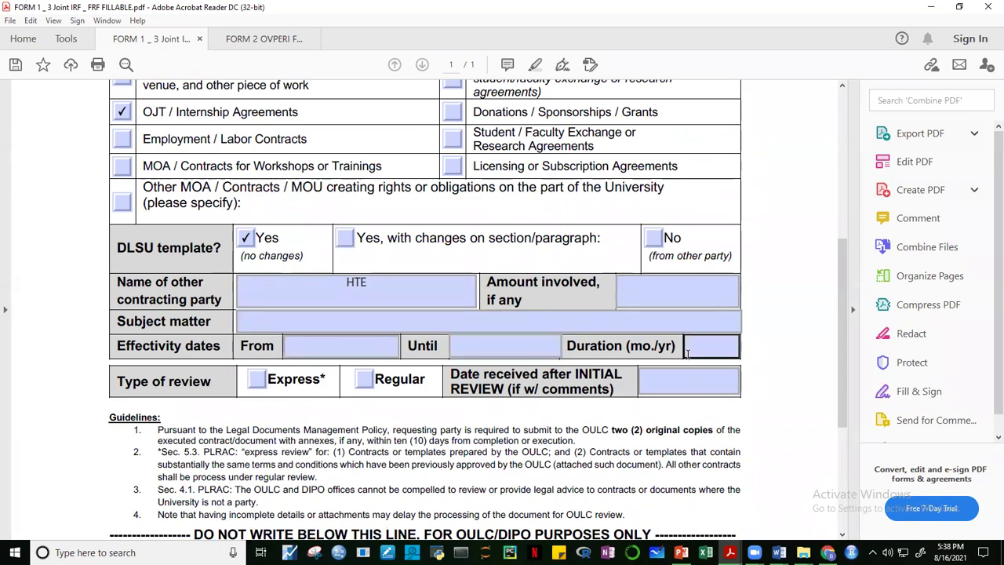
click(363, 380)
drag(844, 350, 863, 189)
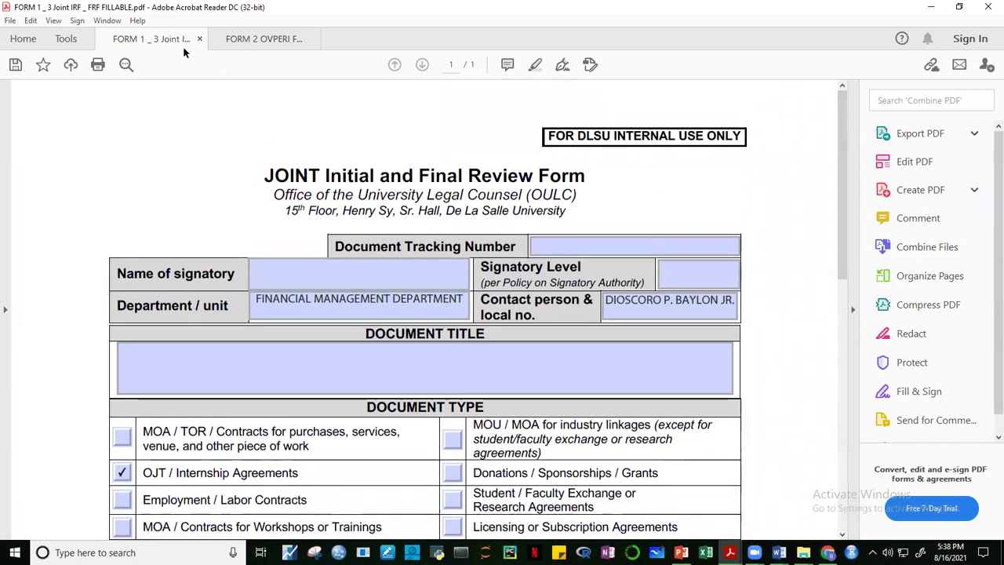
Switch to the FORM 2 OVPERI form and scroll from its title to the clearance section and back.
click(254, 38)
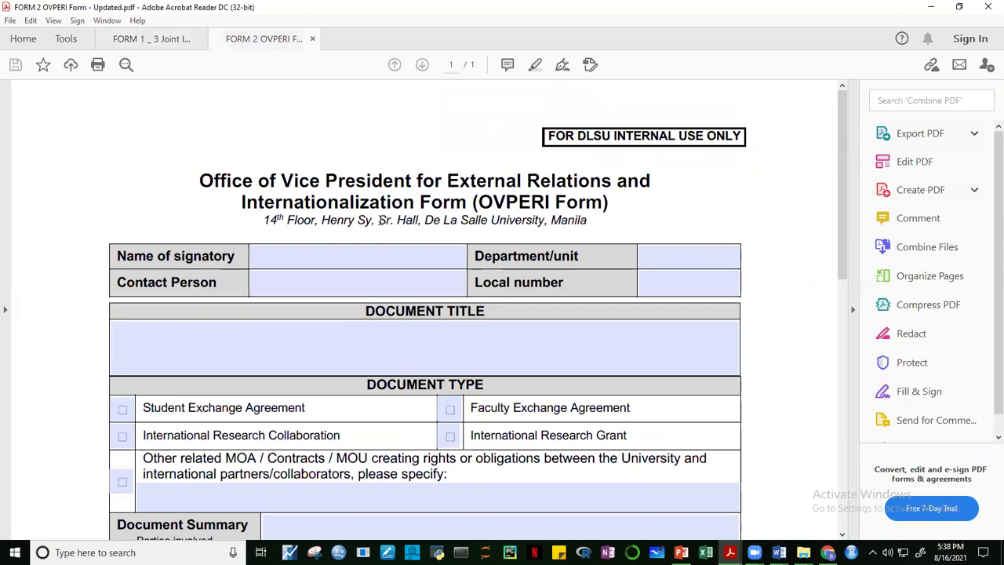
click(368, 255)
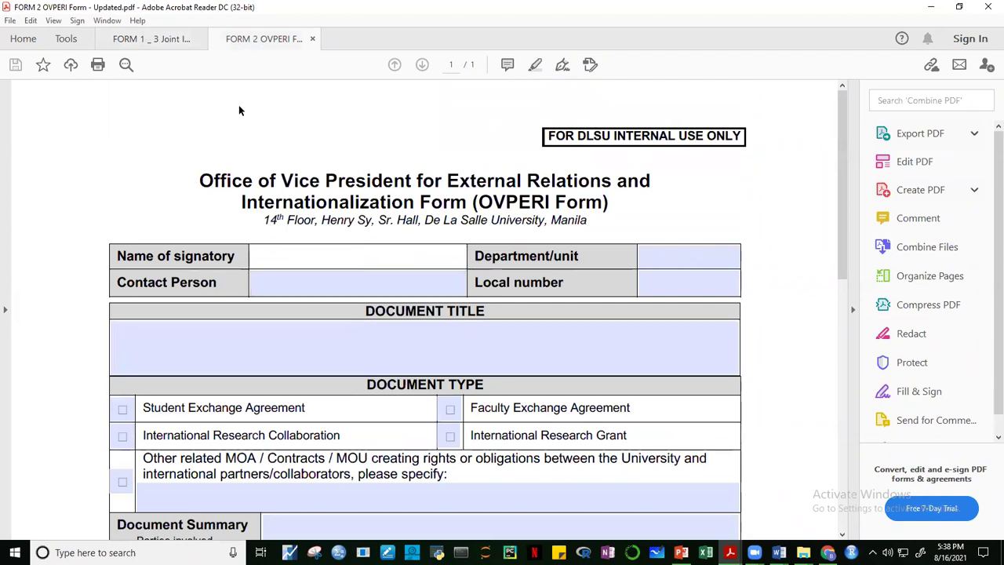
drag(845, 243, 838, 509)
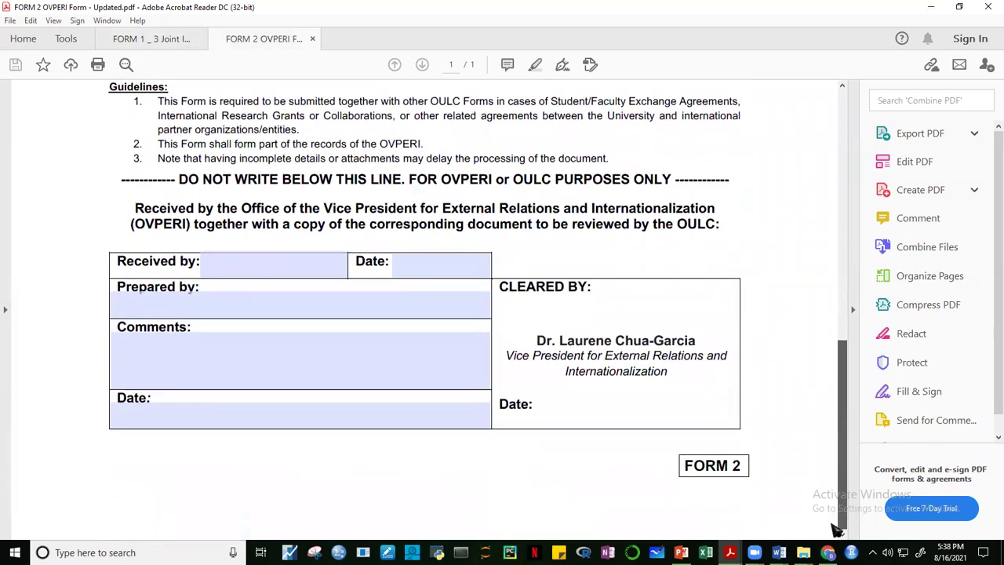
drag(839, 475, 826, 161)
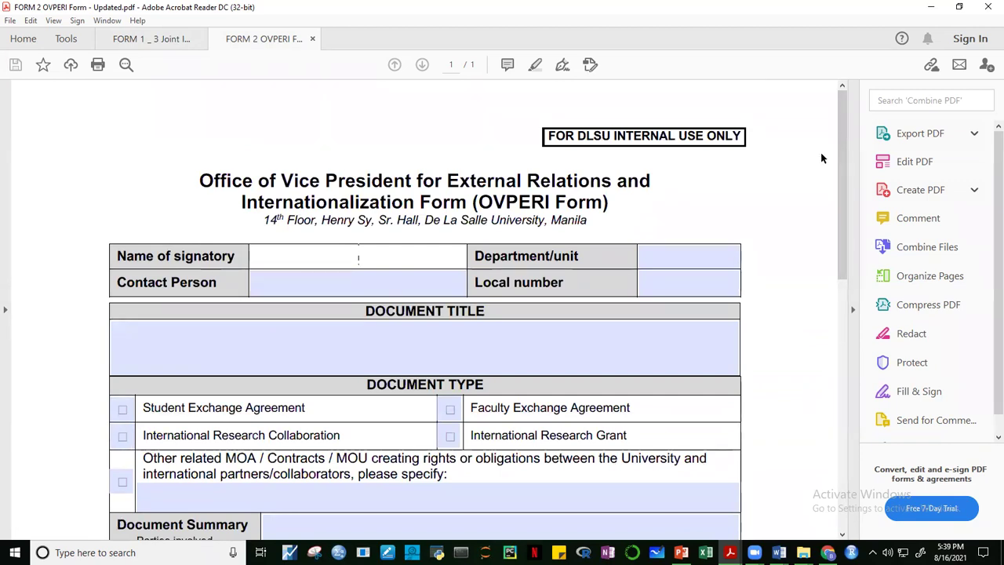
Bring the Template OJT MOA Student 2020 document forward in Word and read its opening pages.
mouse_move(779, 552)
click(879, 454)
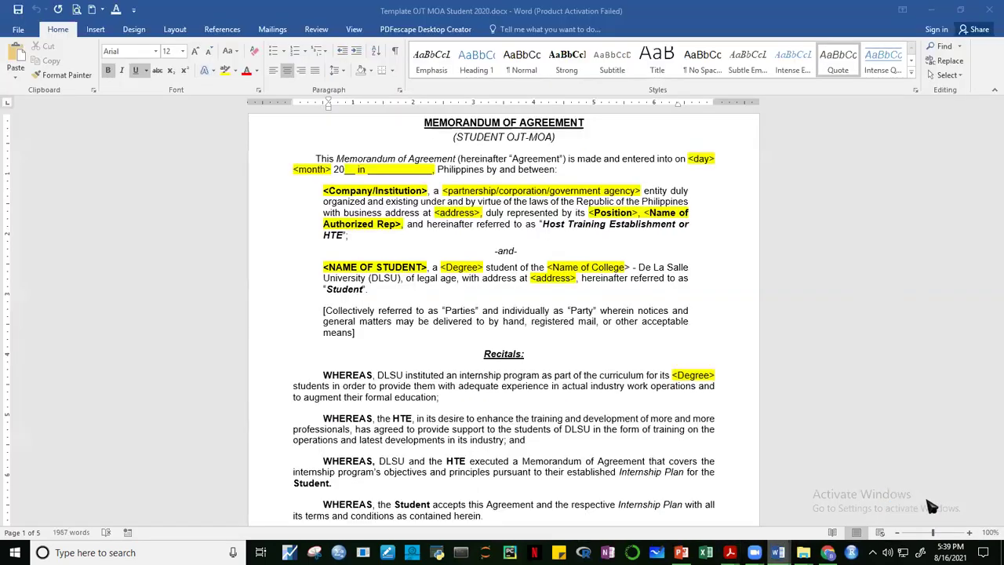
drag(993, 147, 993, 149)
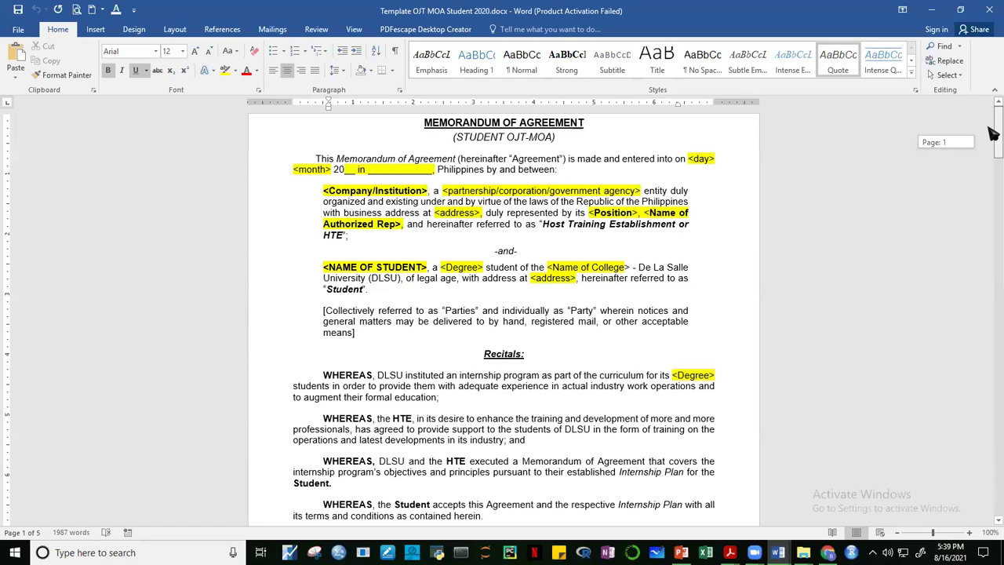
drag(993, 135, 991, 136)
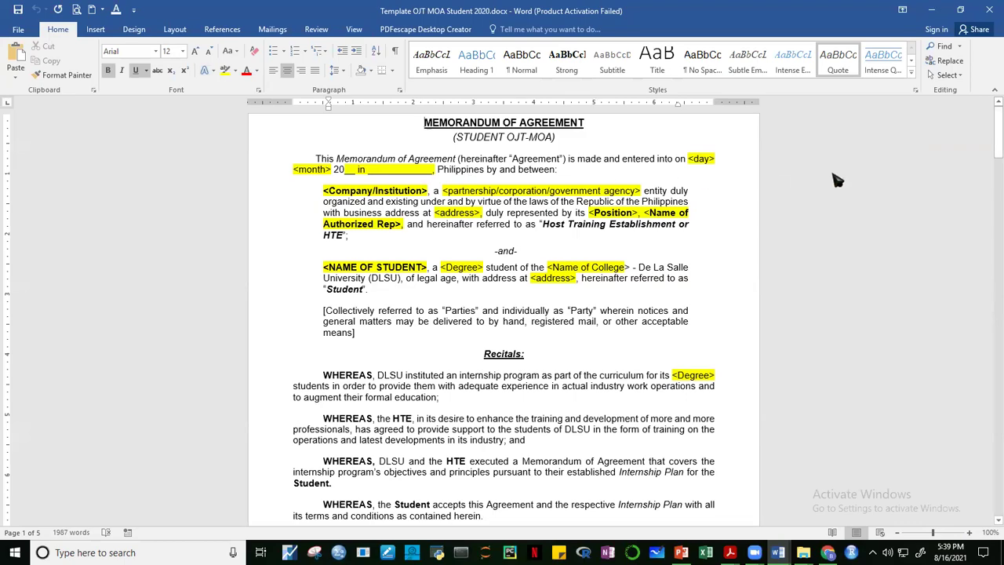
drag(991, 152, 993, 271)
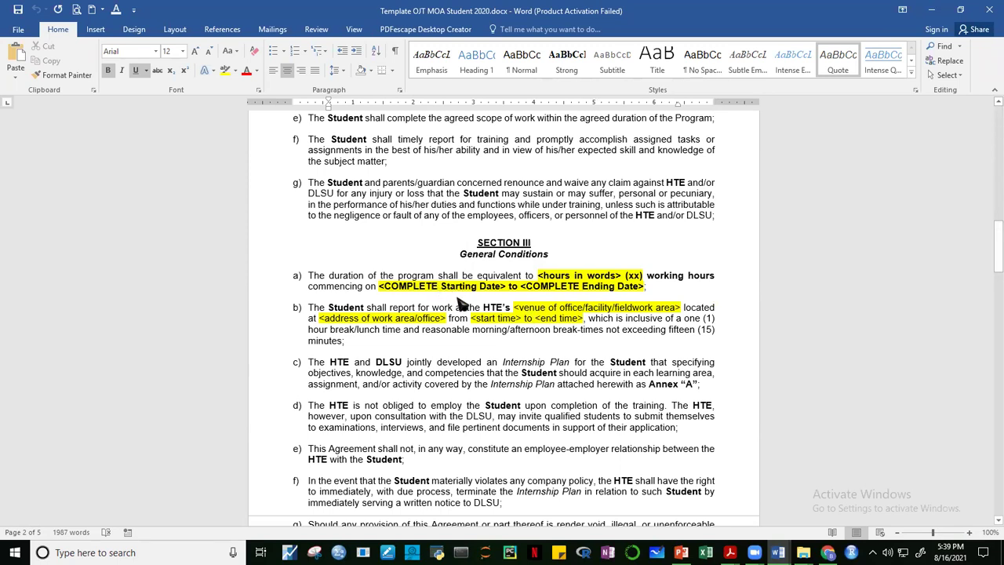
drag(993, 256, 993, 243)
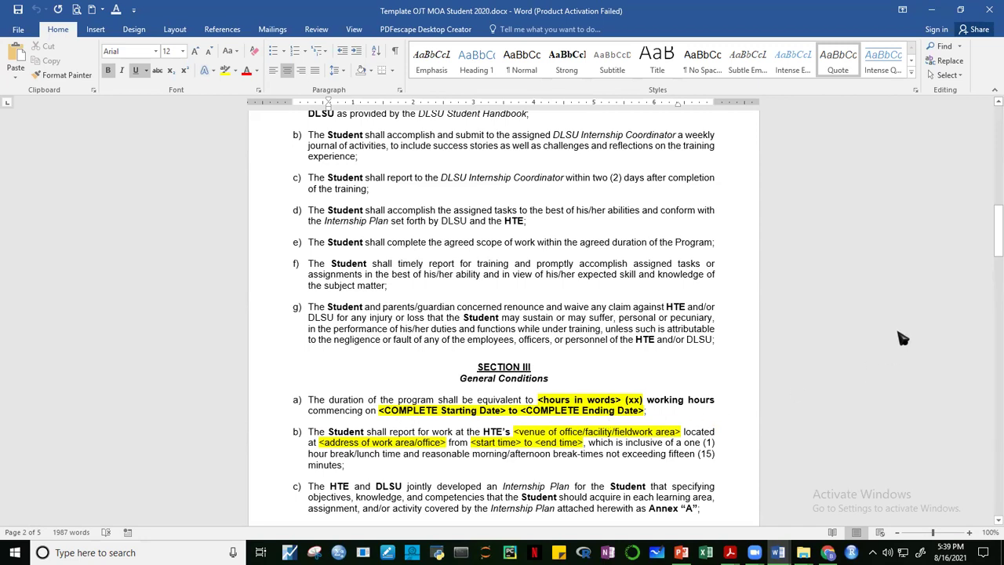
drag(992, 257, 993, 285)
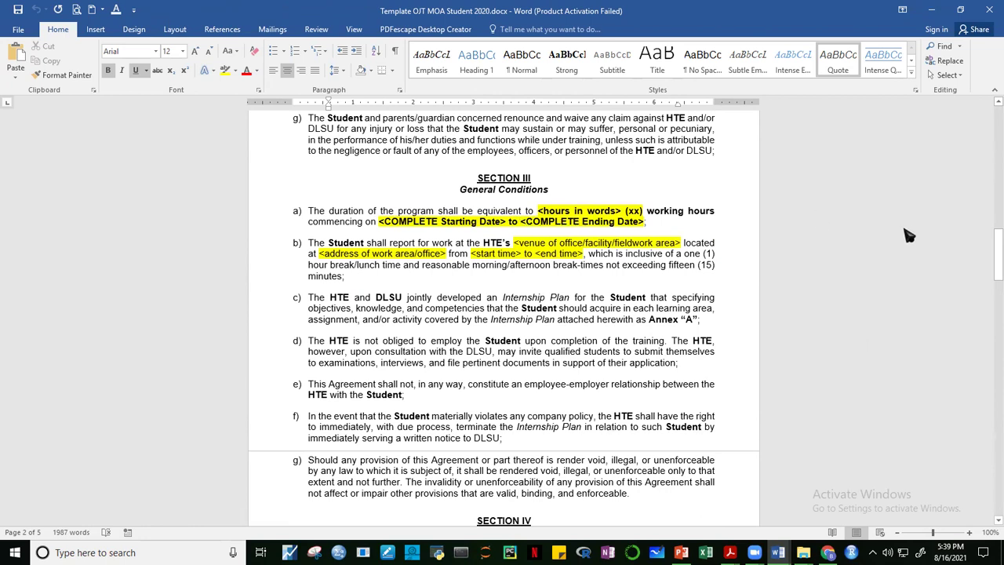
mouse_move(992, 264)
mouse_down()
mouse_move(992, 277)
mouse_move(993, 268)
mouse_up()
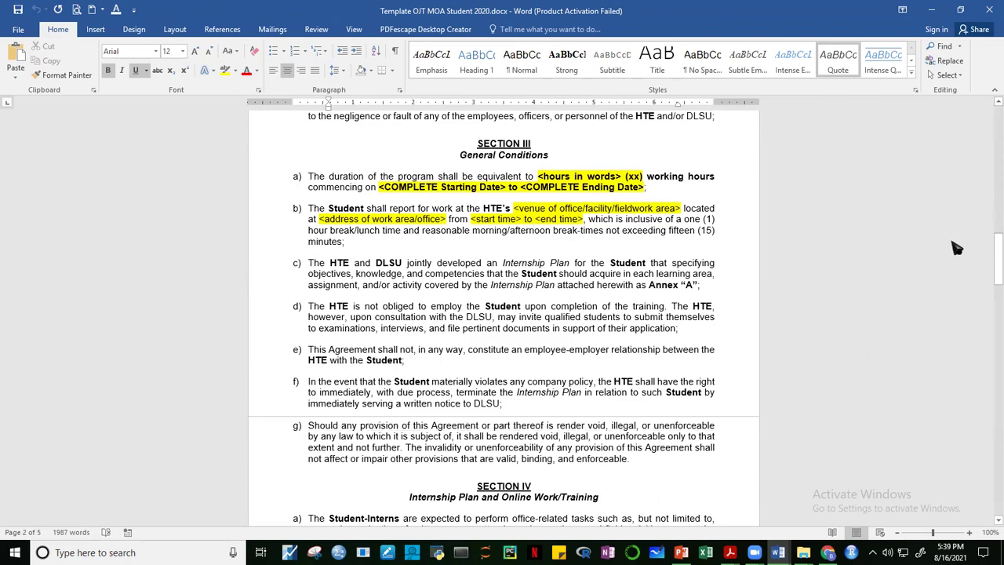
Read further through the agreement, then return to the Google Drive Revised folder in Chrome.
mouse_move(996, 259)
mouse_down()
mouse_move(990, 467)
mouse_move(993, 452)
mouse_up()
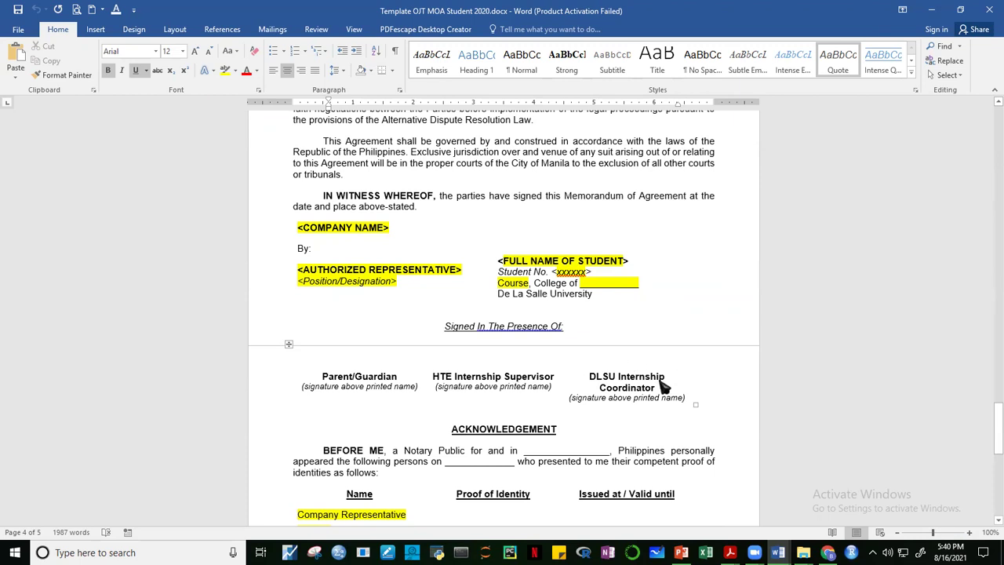
scroll(995, 413, down, 7)
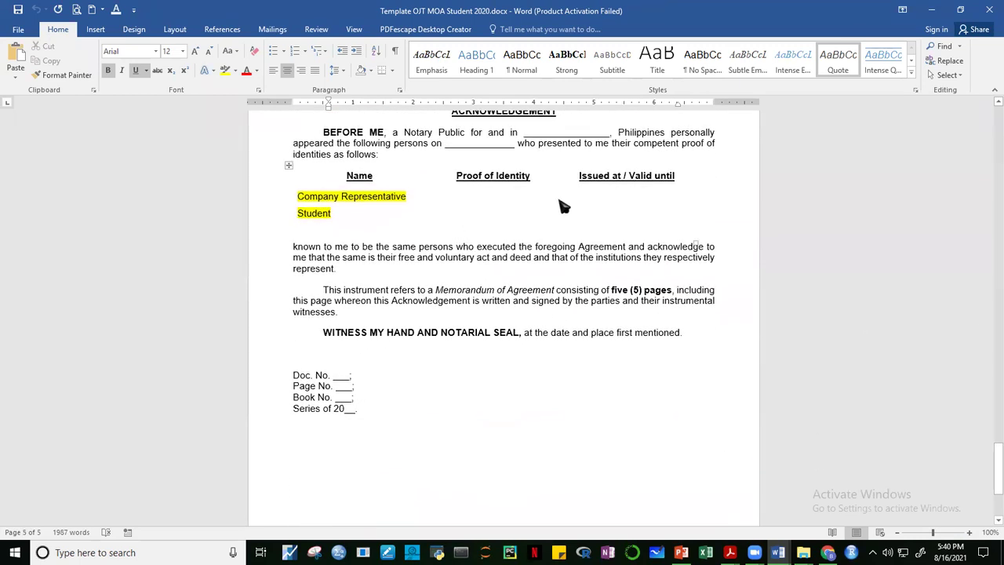
drag(990, 464, 992, 243)
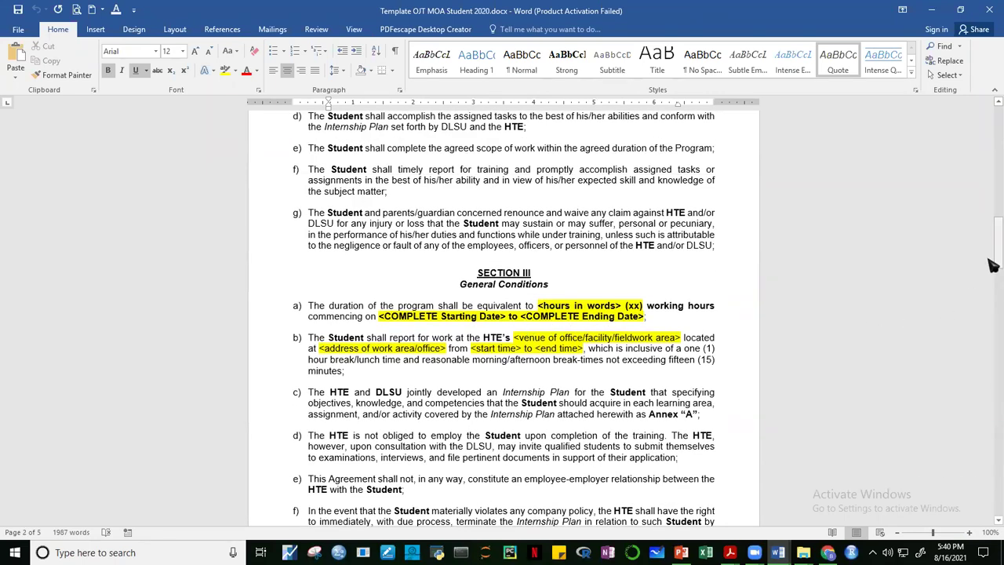
drag(992, 261, 994, 70)
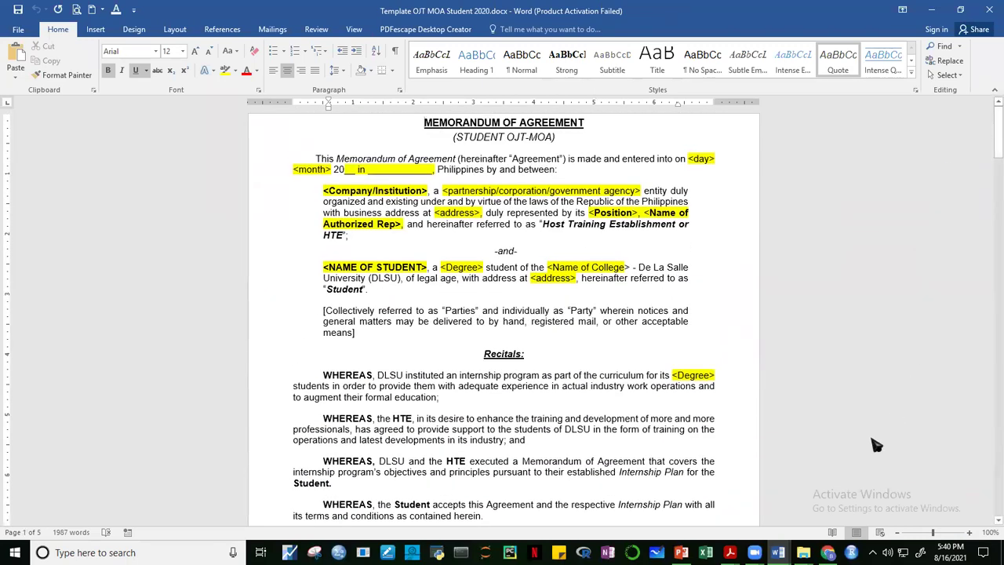
click(828, 553)
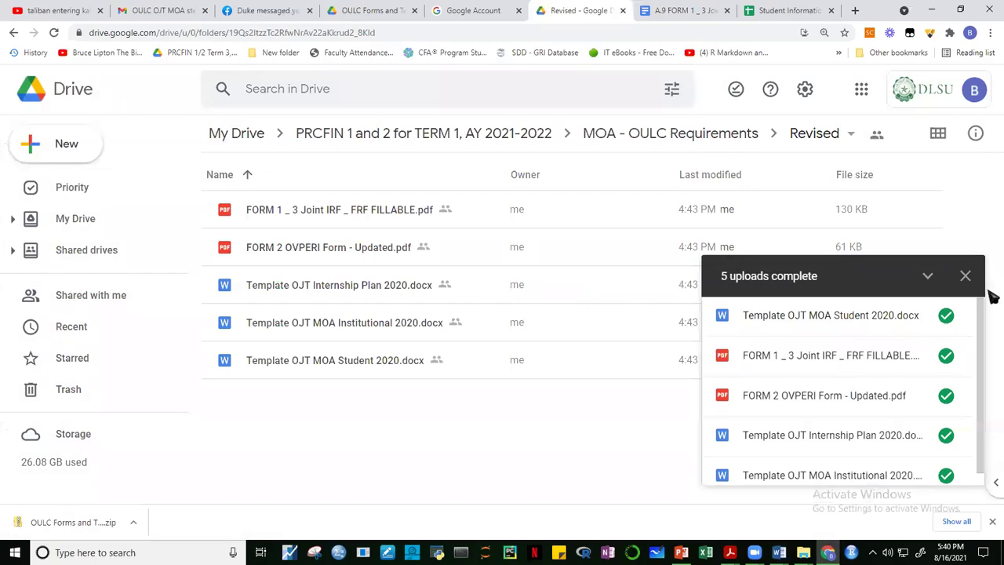
Switch to the Student Information spreadsheet's PRCFIN1 tab and scroll across the roster columns.
click(775, 11)
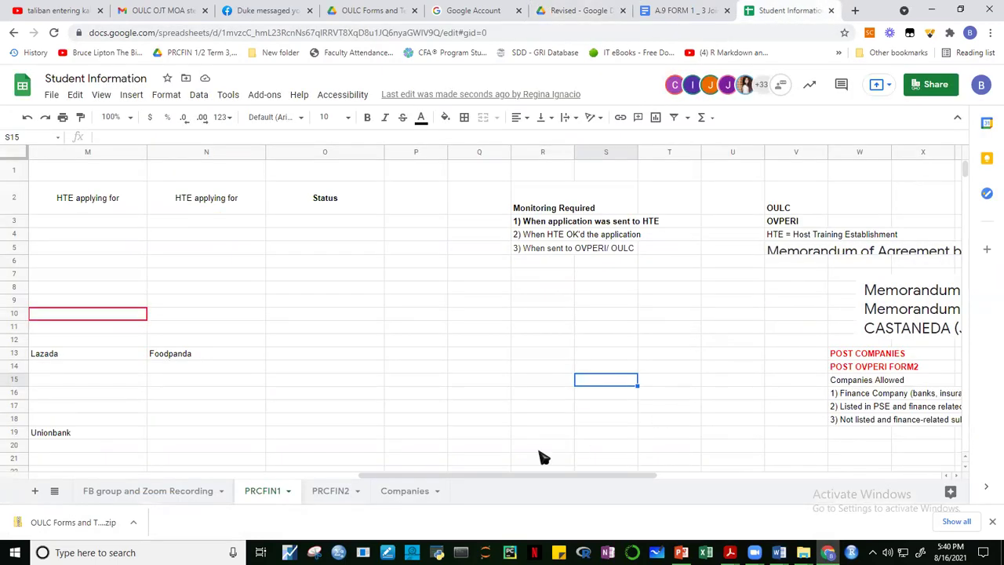
drag(452, 476, 343, 475)
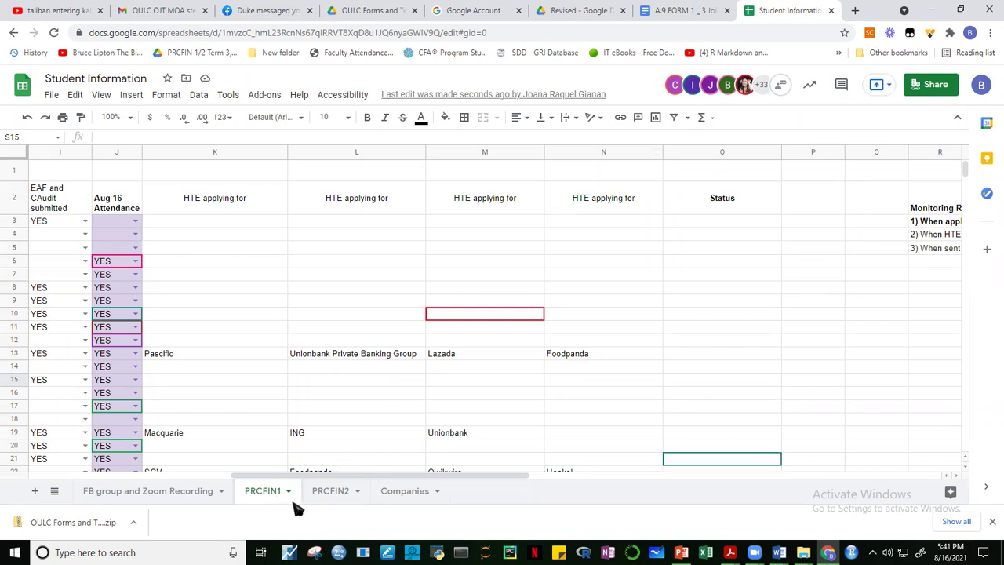
drag(436, 477, 314, 477)
drag(966, 179, 971, 189)
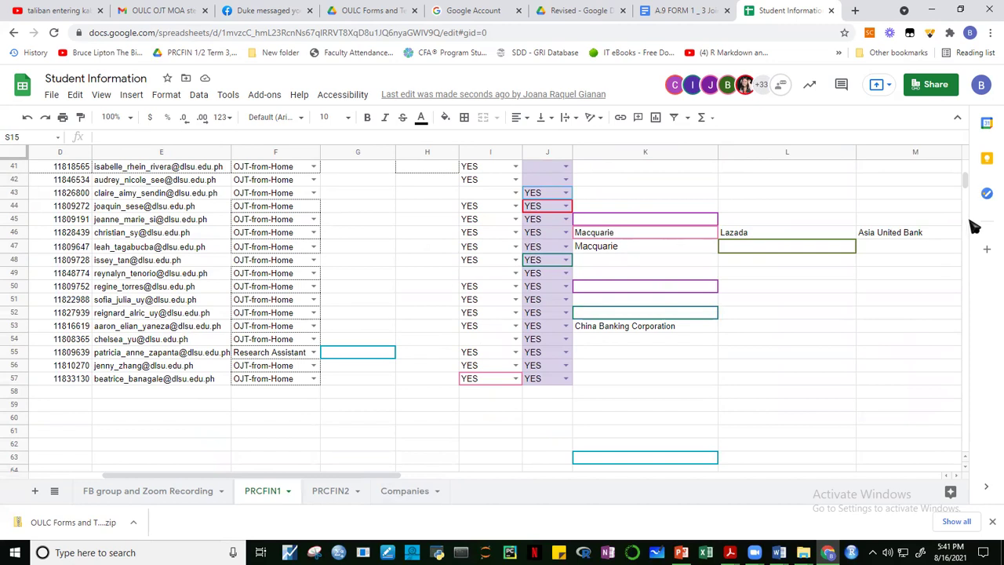
drag(968, 191, 971, 188)
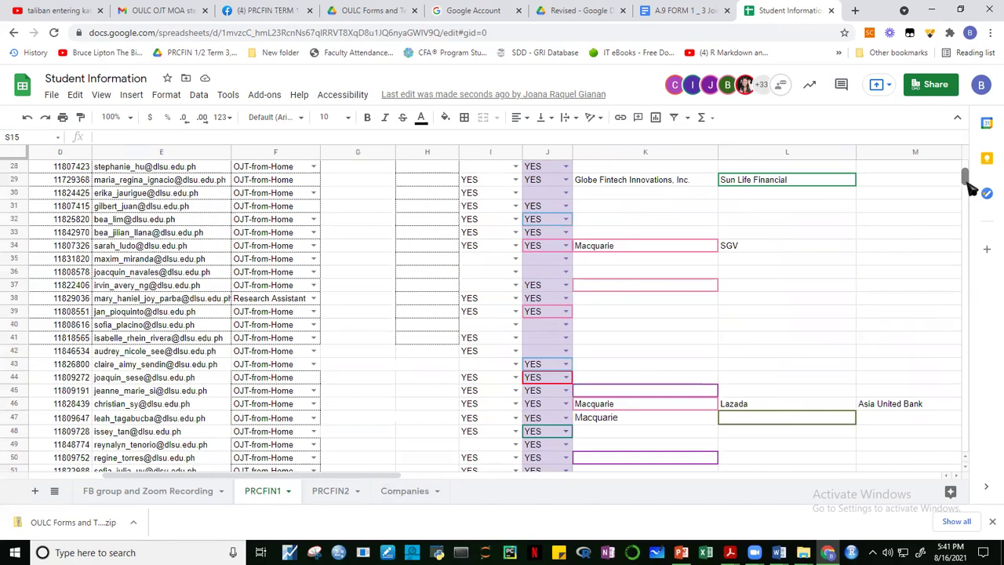
drag(370, 476, 291, 479)
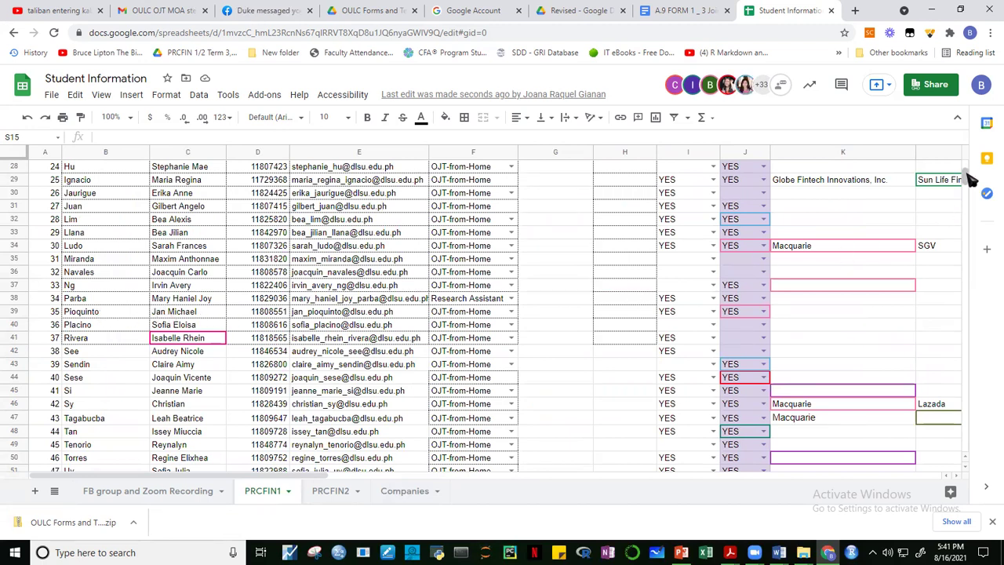
drag(967, 176, 971, 171)
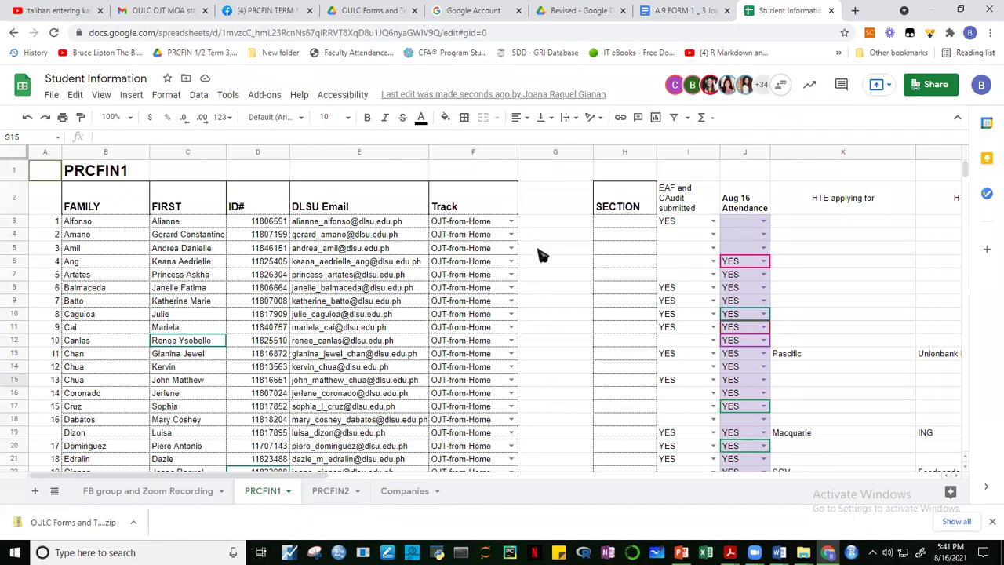
Delete the empty column G between Track and SECTION.
click(540, 152)
right_click(555, 297)
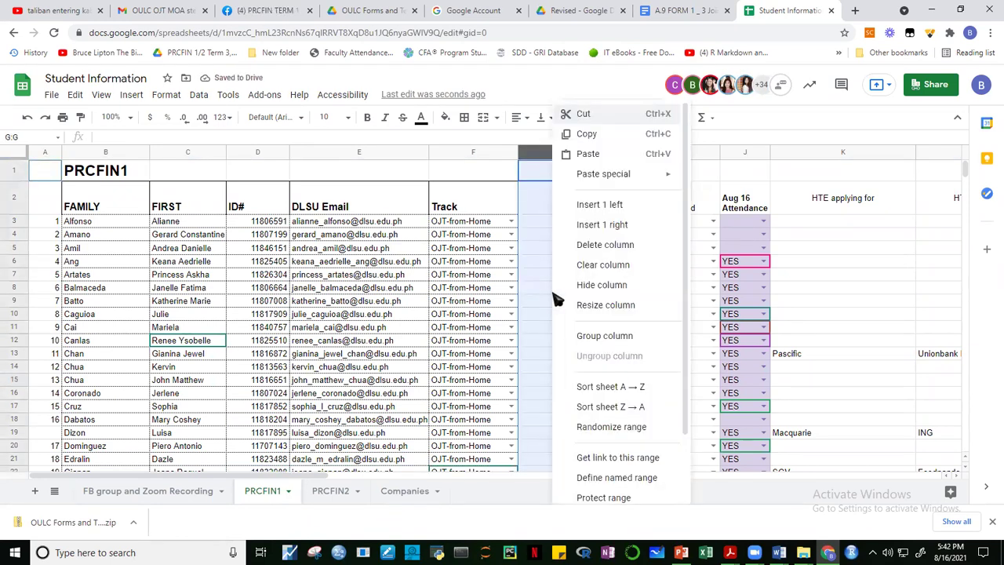
click(622, 246)
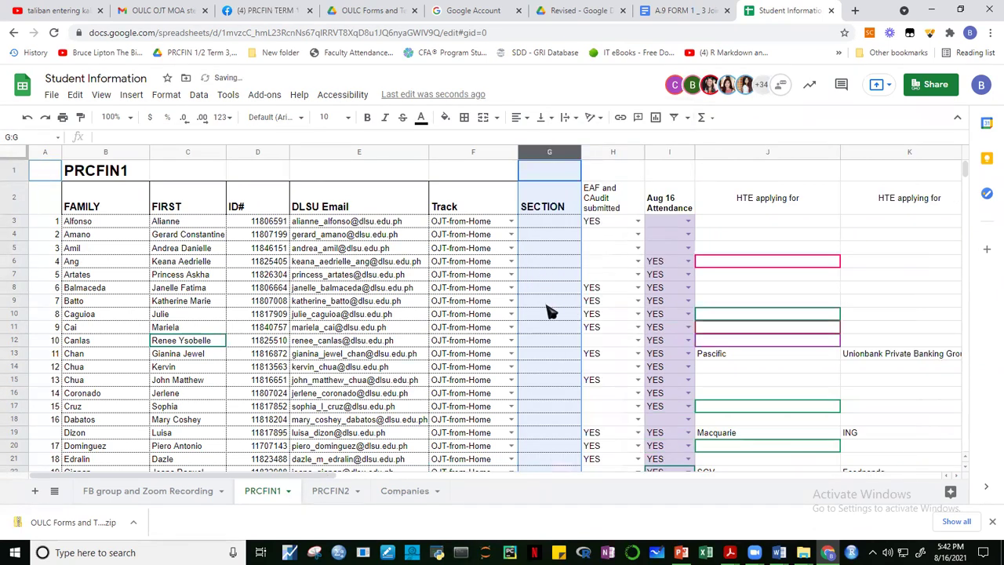
click(549, 302)
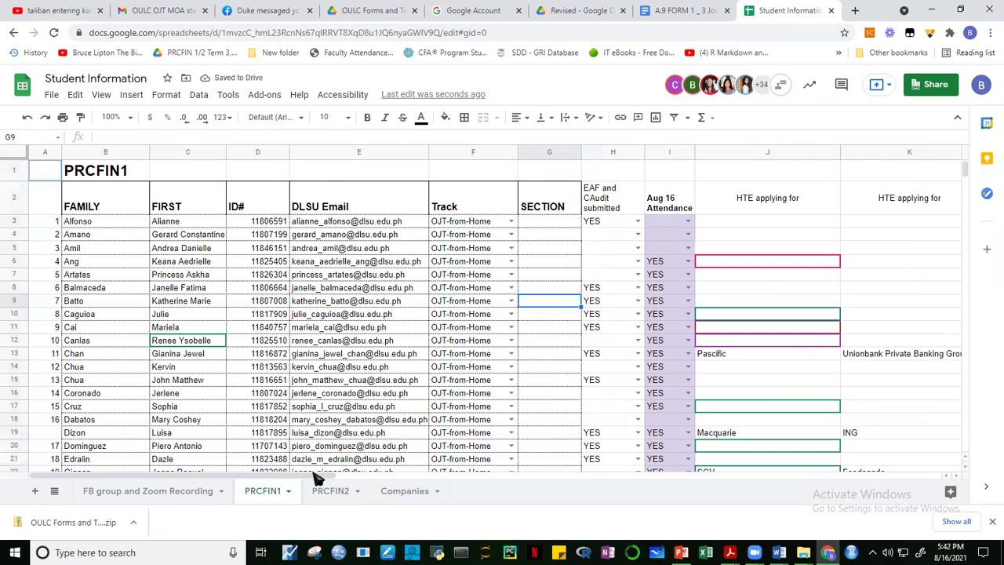
Scroll right to the HTE applying for columns and select cell M5.
drag(318, 476, 294, 470)
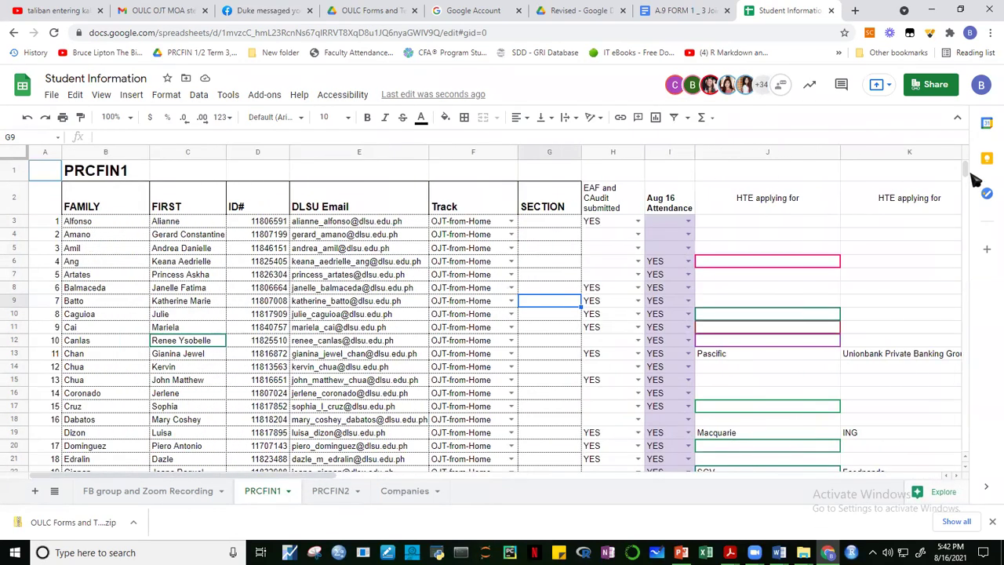
drag(968, 173, 967, 174)
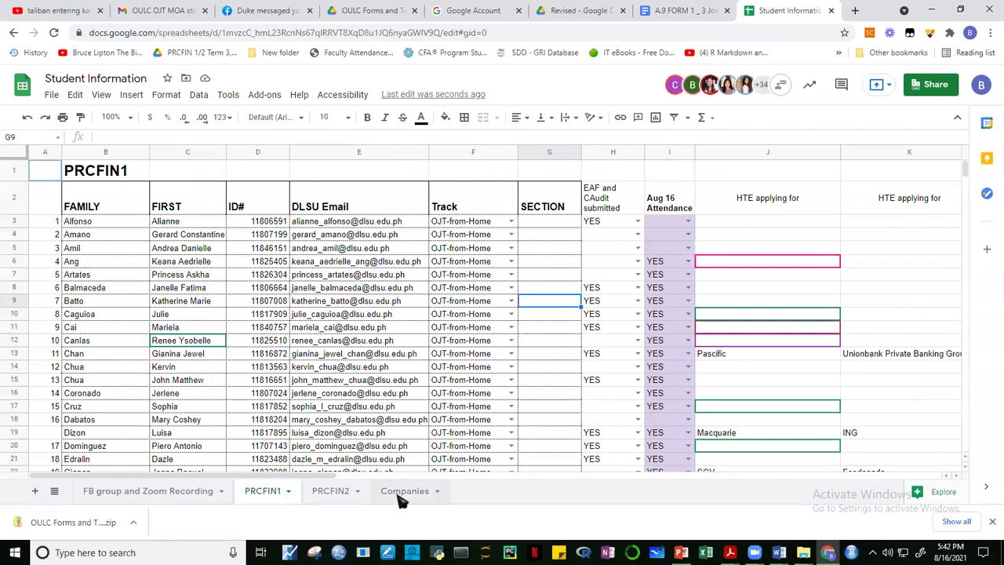
drag(343, 475, 431, 475)
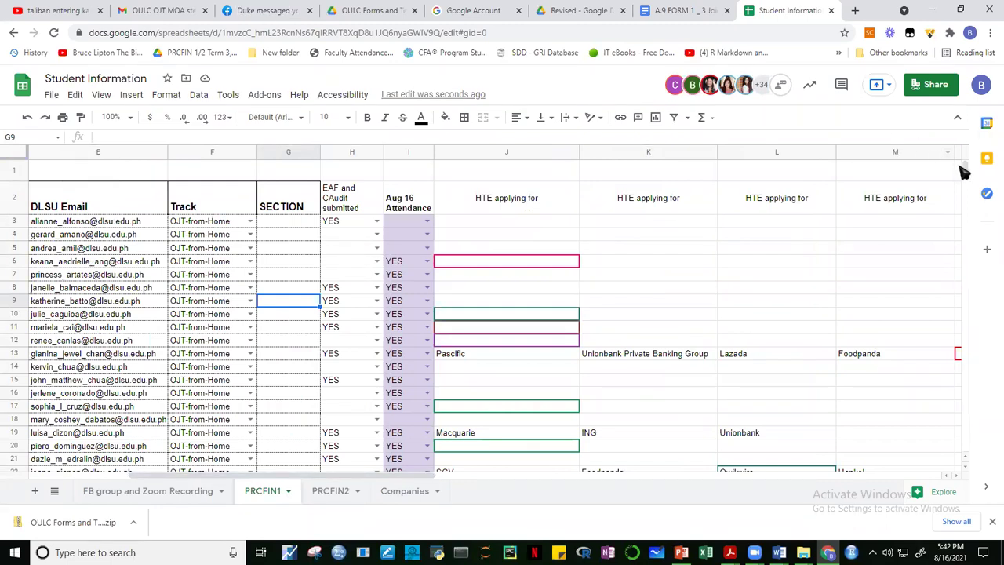
mouse_move(968, 168)
mouse_down()
mouse_move(968, 187)
mouse_move(971, 168)
mouse_up()
click(840, 251)
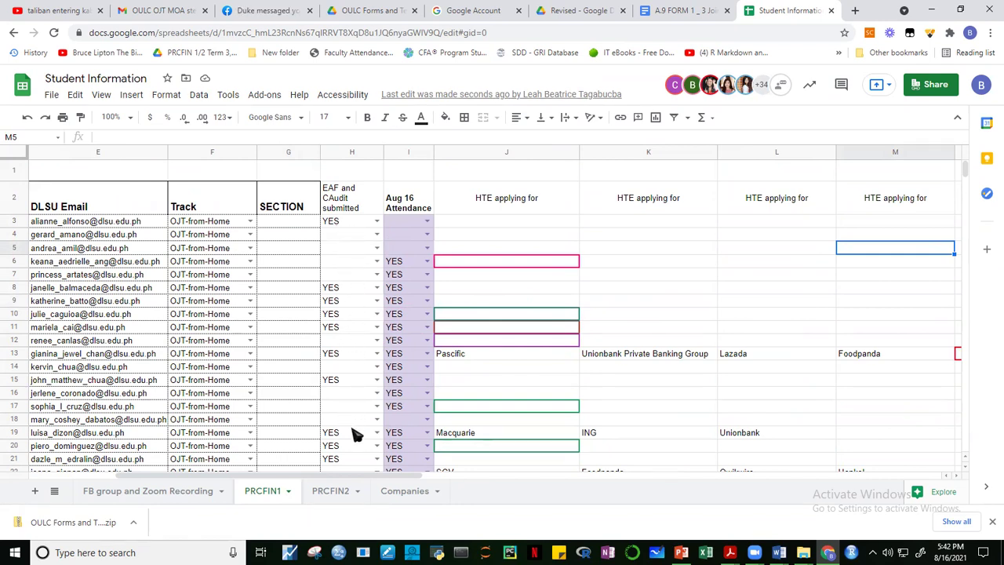
drag(404, 477, 487, 478)
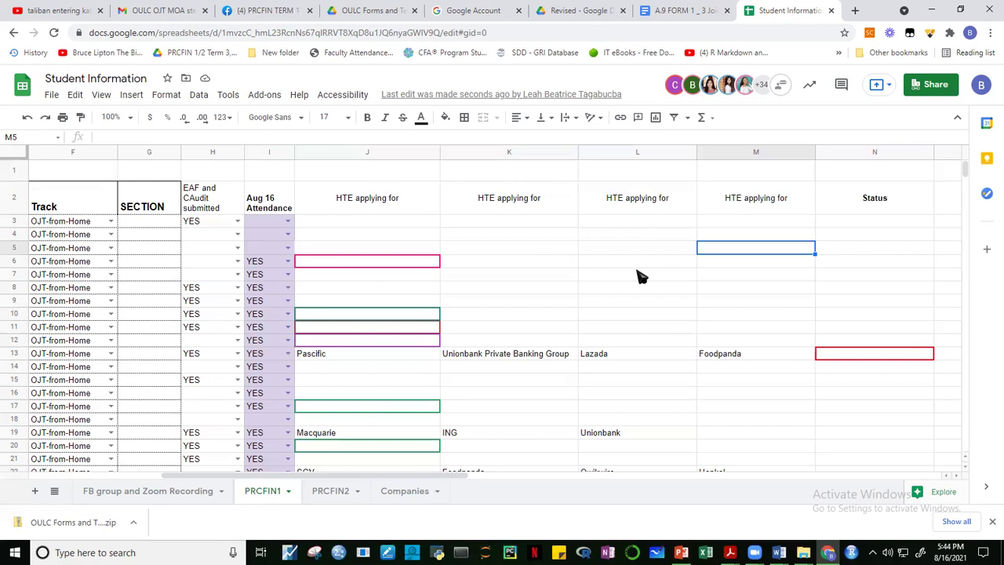
Enter 'DEADLINE OF SUBMISSION OF DOCUMENTS: SEPT 24, 2021' in cell J1.
click(359, 179)
text(deadline)
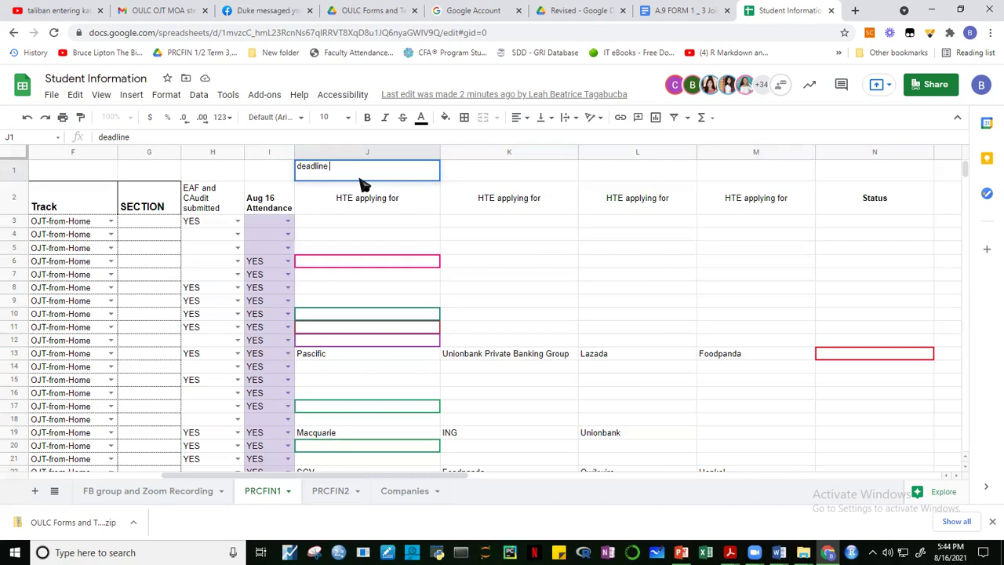
key(BackSpace)
key(BackSpace)
key(BackSpace)
key(BackSpace)
key(BackSpace)
key(BackSpace)
key(BackSpace)
key(BackSpace)
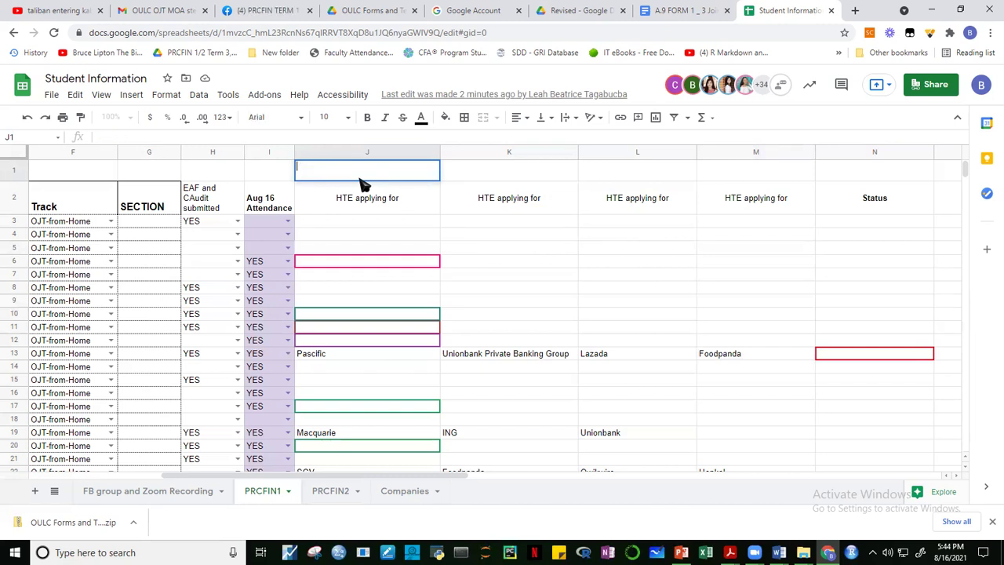
text(DEADLINE OF SUBMISSION OF DOCUMENTS: SEPT 24, 202)
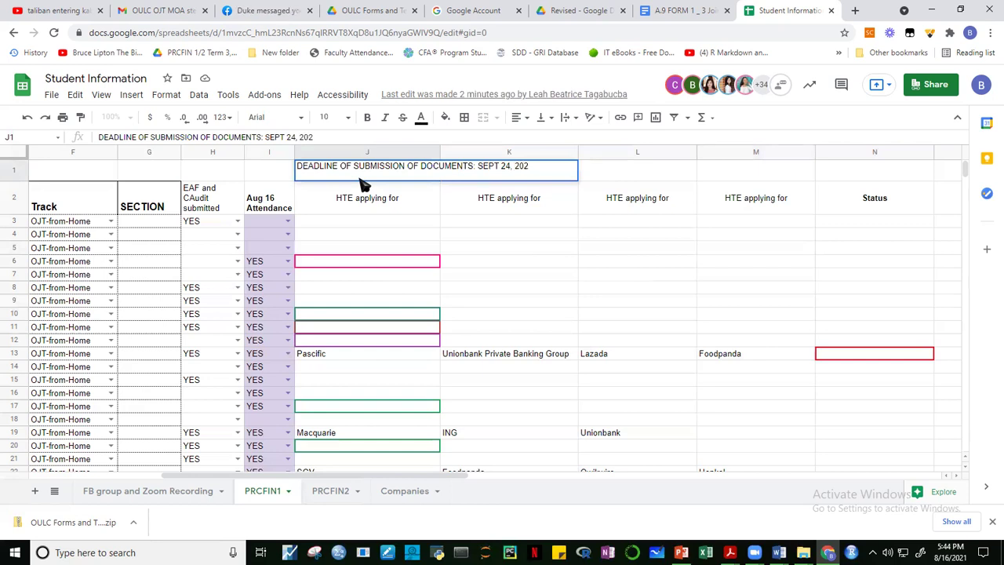
text(1)
key(Return)
Format the J1 heading bold, size 24, in bright red.
click(361, 178)
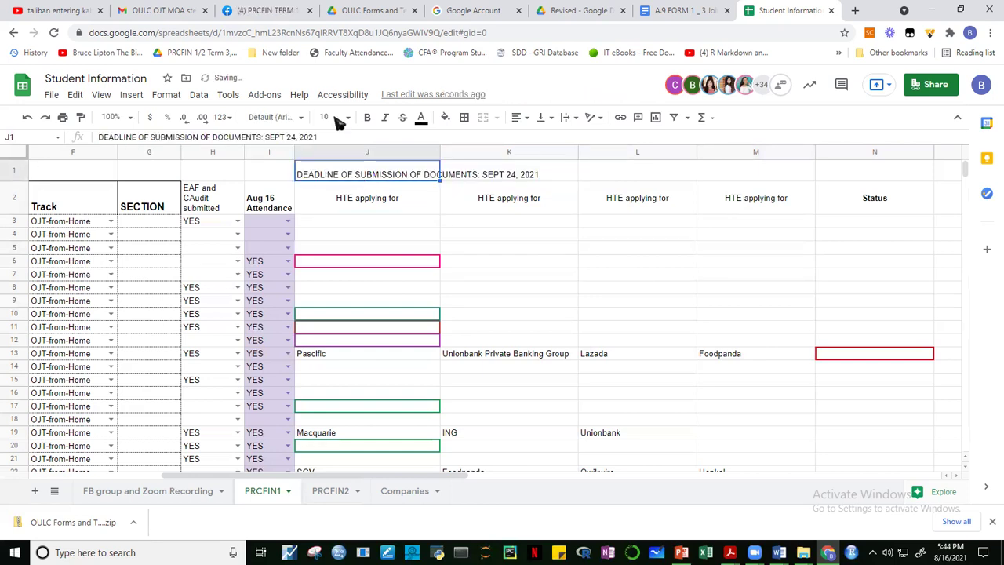
click(367, 116)
click(422, 119)
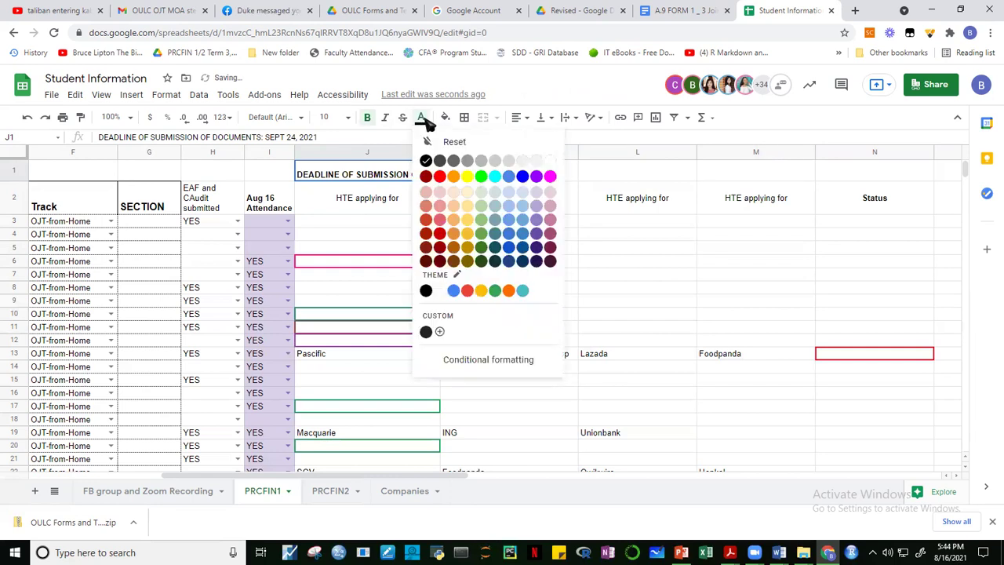
click(349, 117)
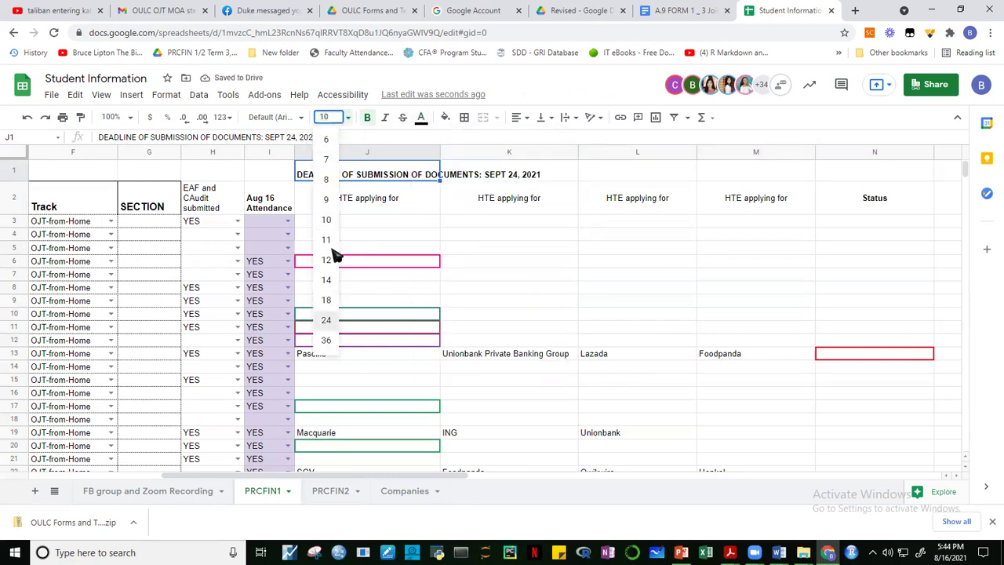
click(325, 320)
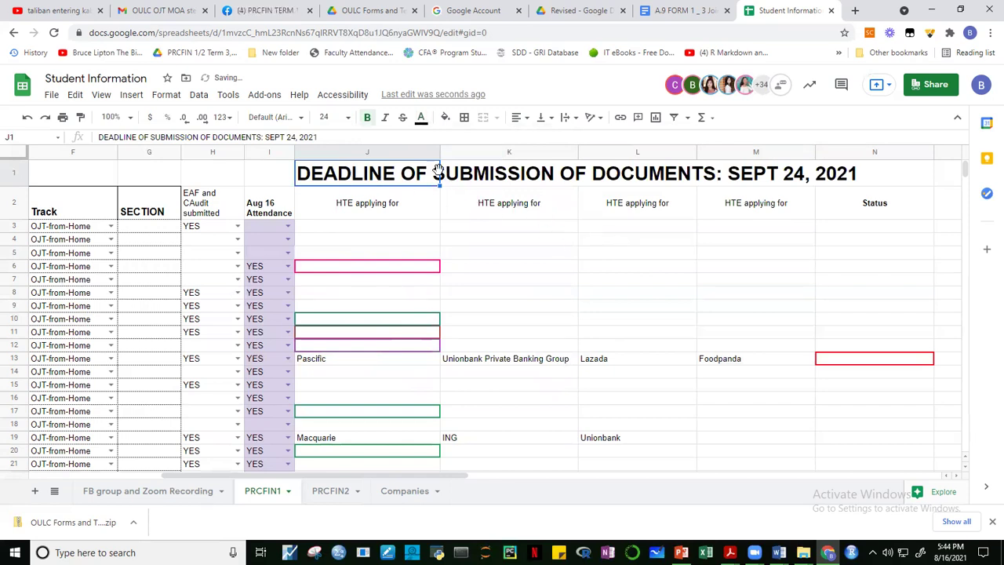
click(421, 119)
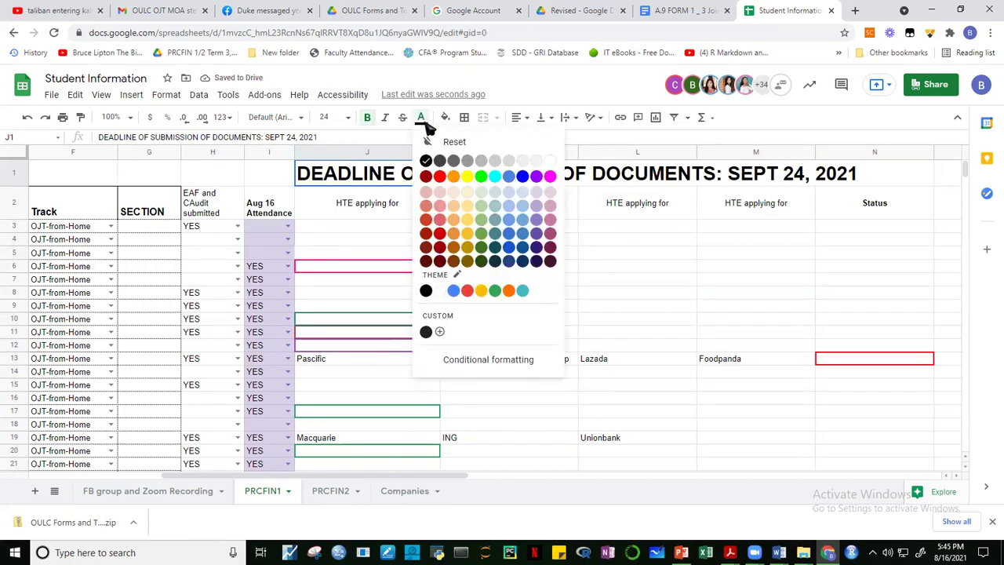
click(425, 176)
click(488, 207)
click(360, 172)
click(422, 118)
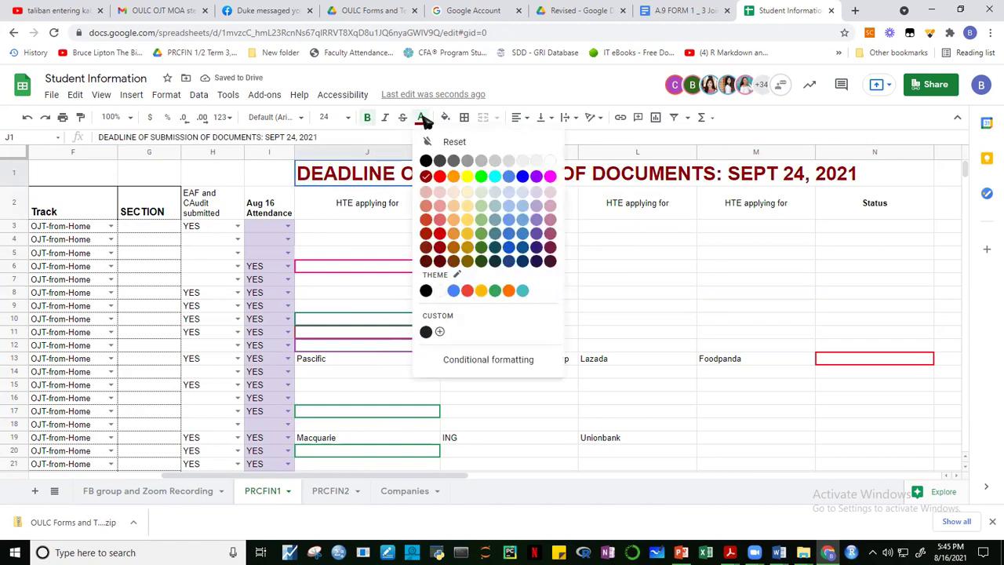
click(440, 177)
click(409, 226)
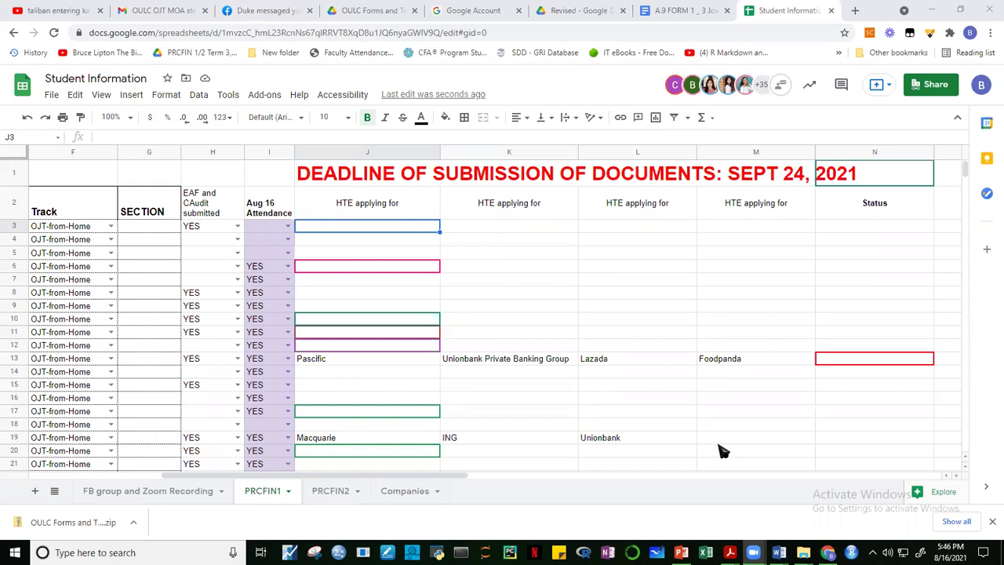
Switch to the Companies sheet and select the Kalibrr Technology Ventures, Inc. entry.
click(407, 492)
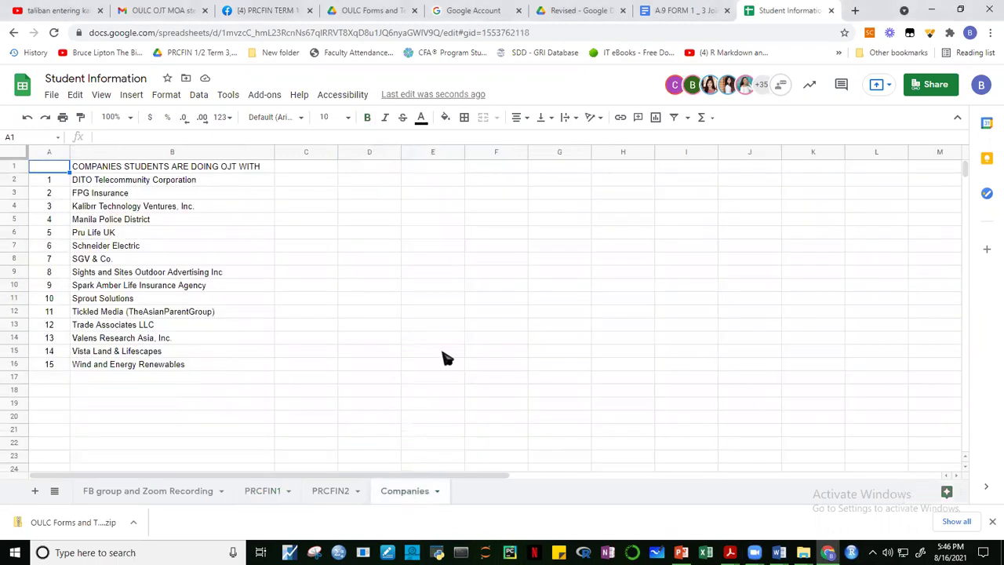
click(439, 353)
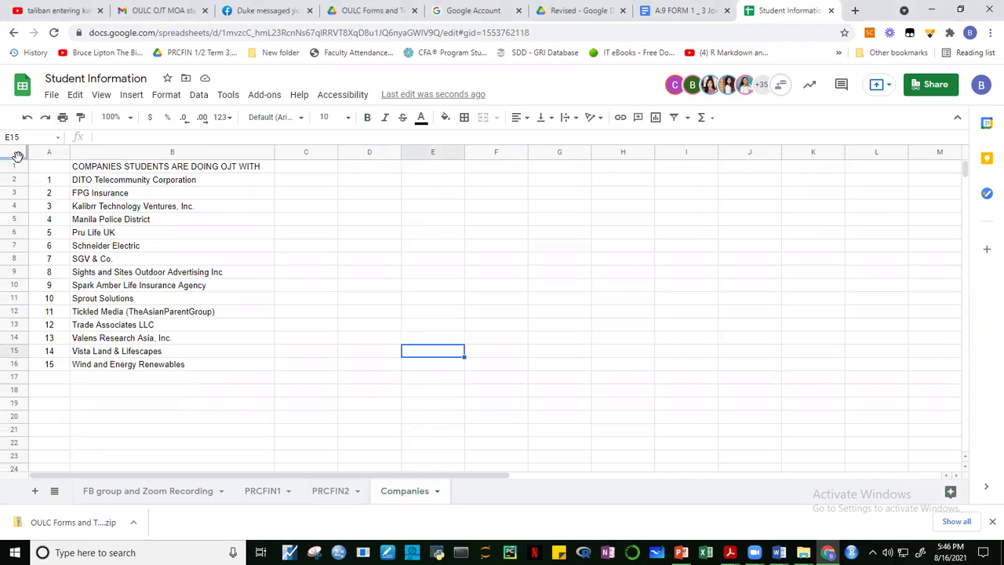
click(222, 218)
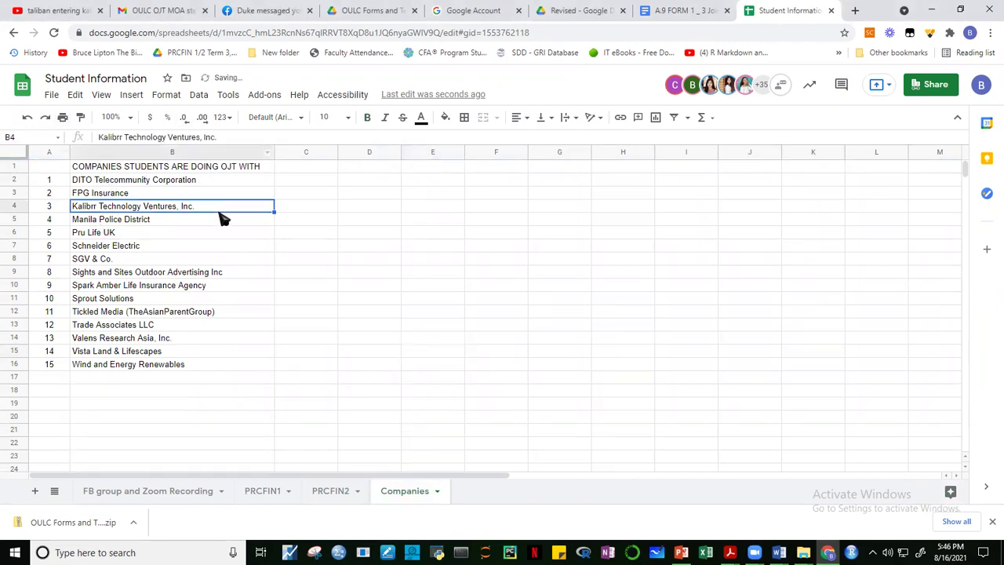
Set the whole sheet's text to size 14 and widen column B to fit company names.
click(14, 153)
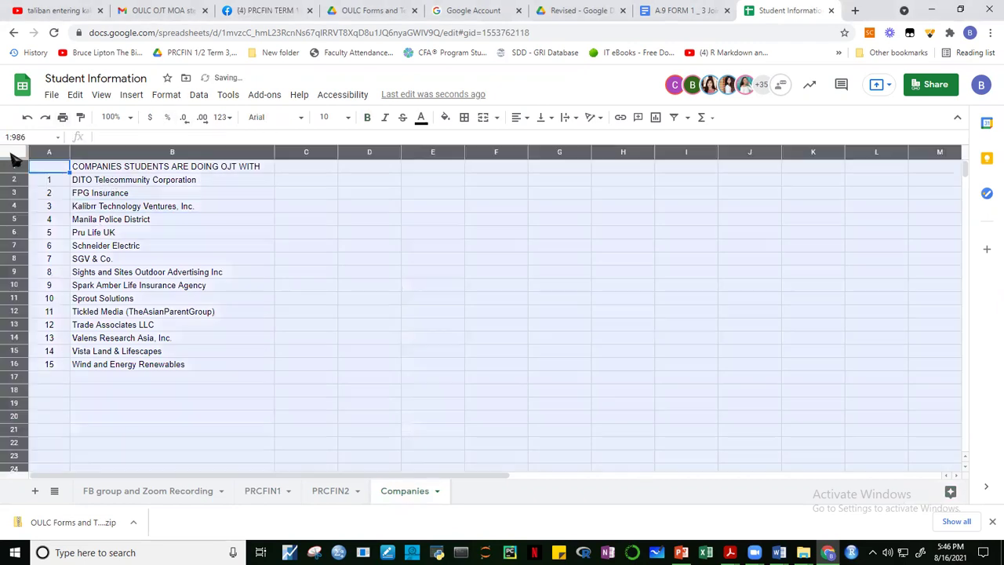
click(346, 118)
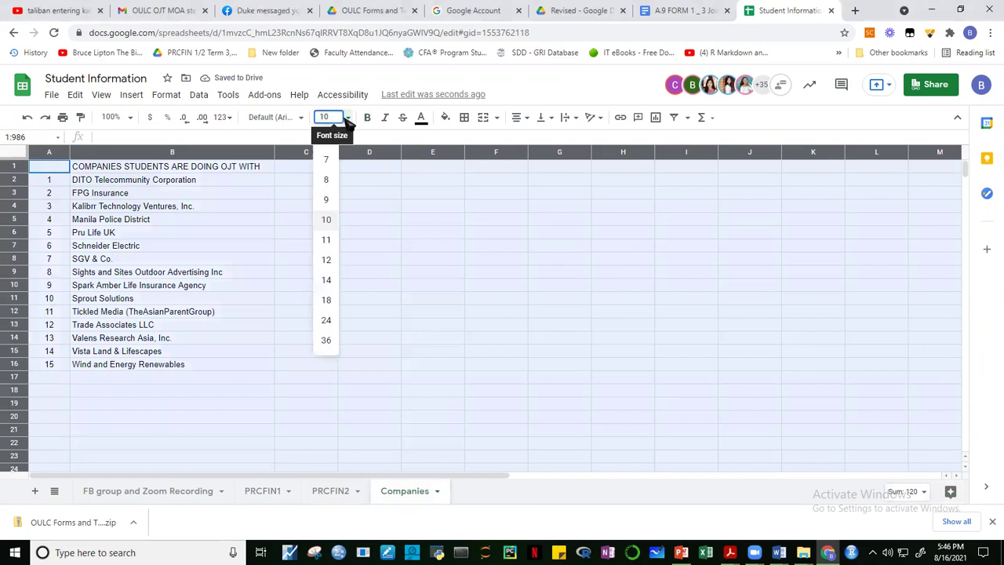
click(331, 284)
click(482, 336)
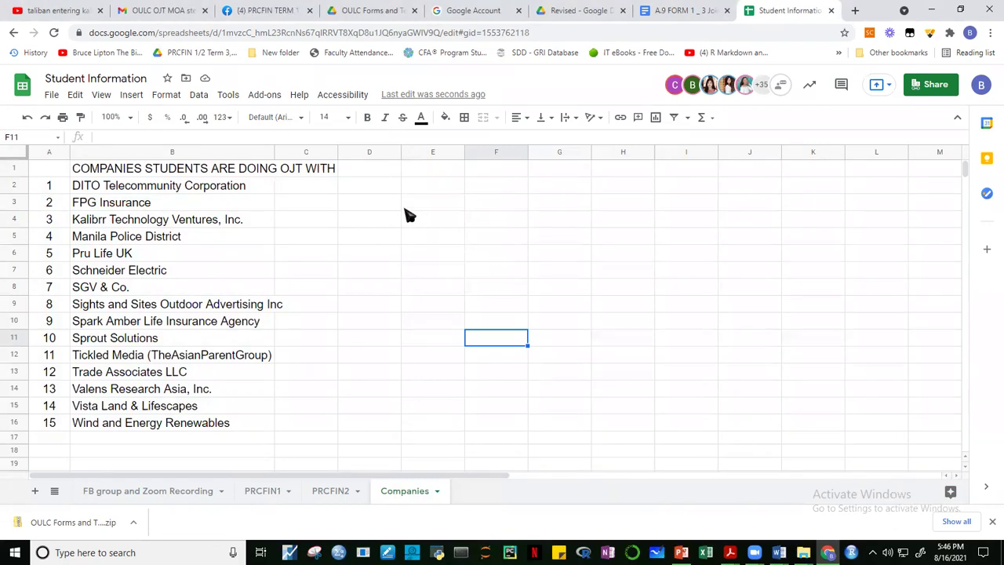
drag(275, 155, 380, 153)
Type the headings 'Contact person' in C1 and 'Email address' in D1.
click(409, 175)
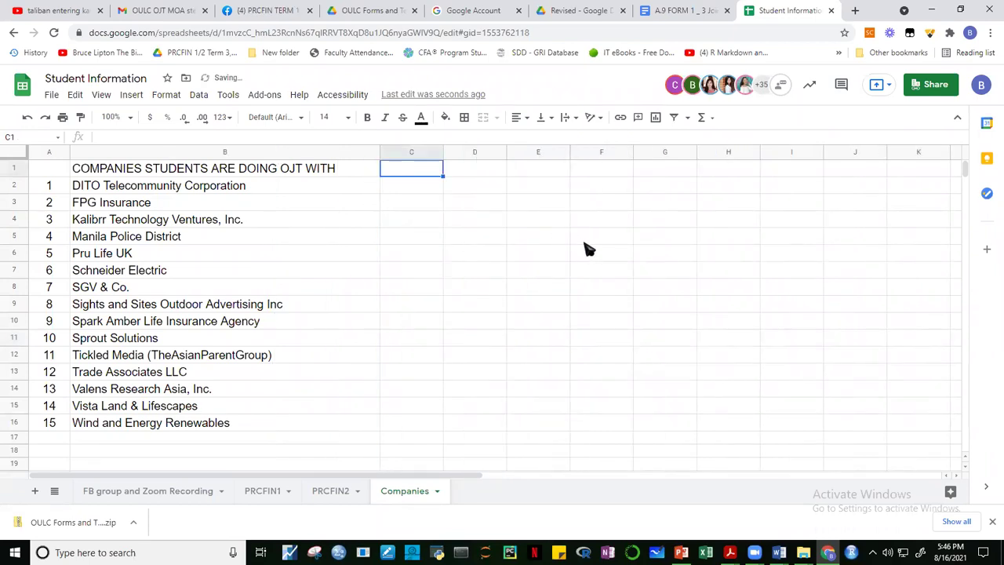
text(Conta)
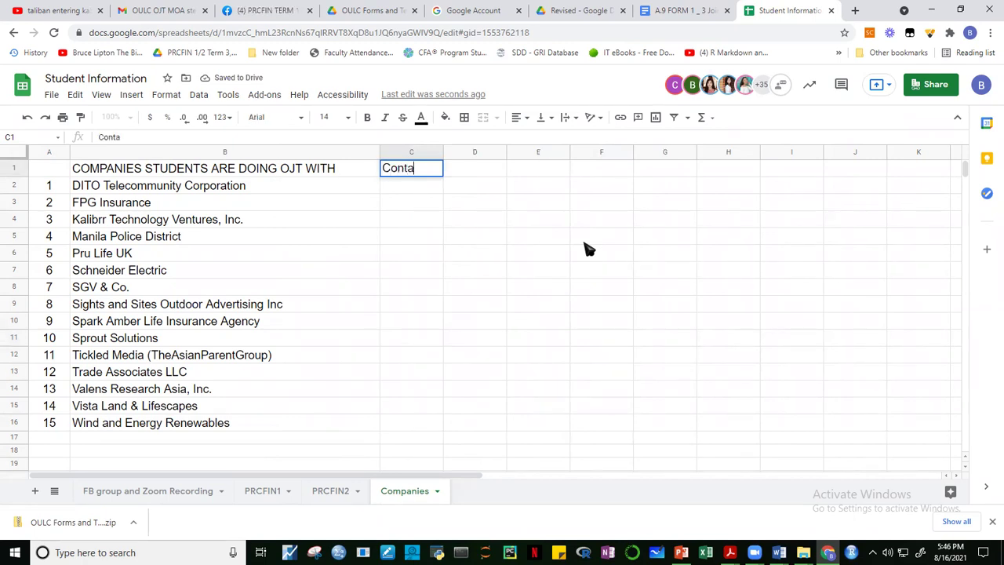
text(ct person)
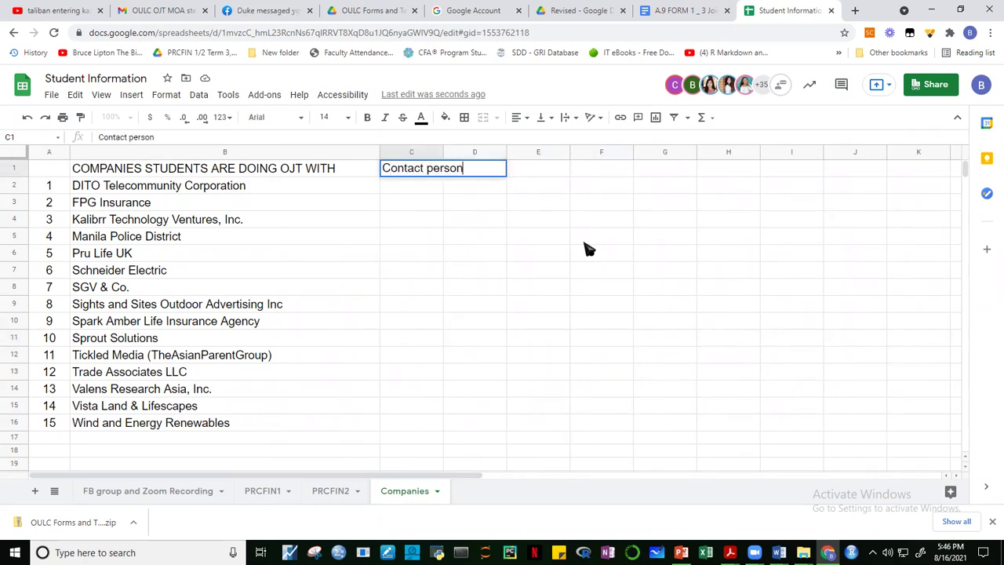
key(Tab)
text(Email address)
key(Return)
Widen columns C and D so both new headings show fully.
key(Up)
key(Right)
click(595, 238)
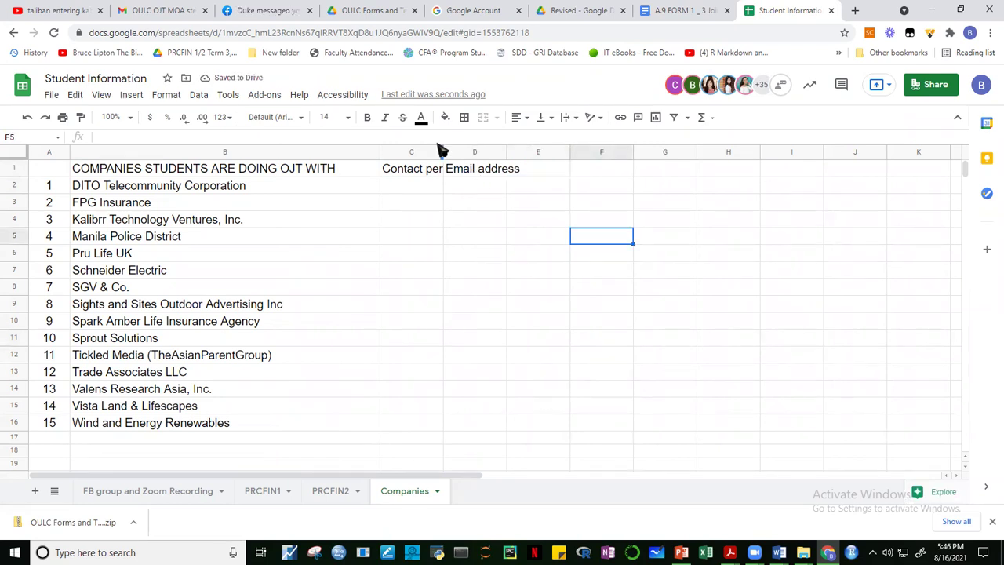
drag(444, 153, 483, 153)
drag(549, 153, 578, 165)
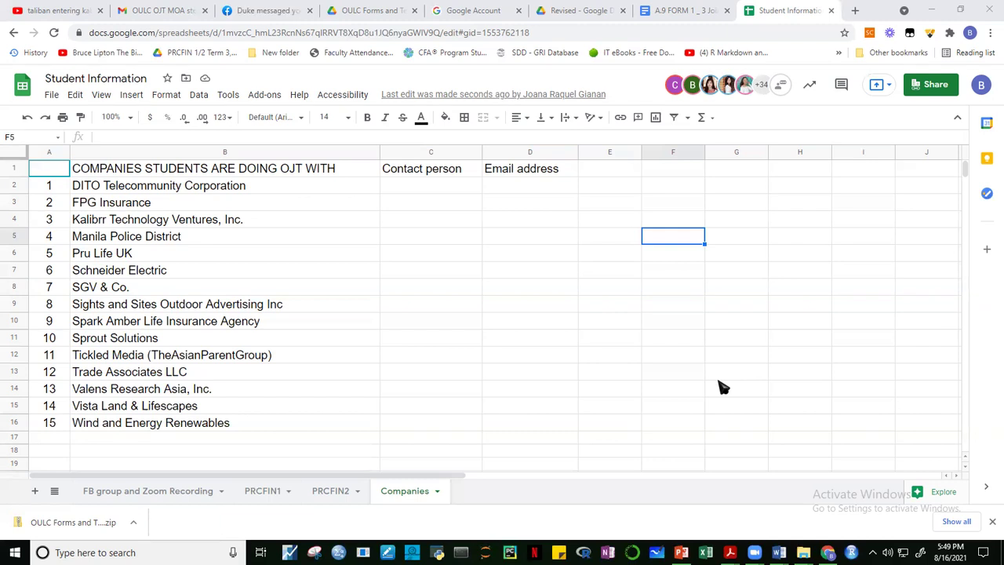
Add Land Bank, BIR and BOT below the company list starting at B18.
click(90, 443)
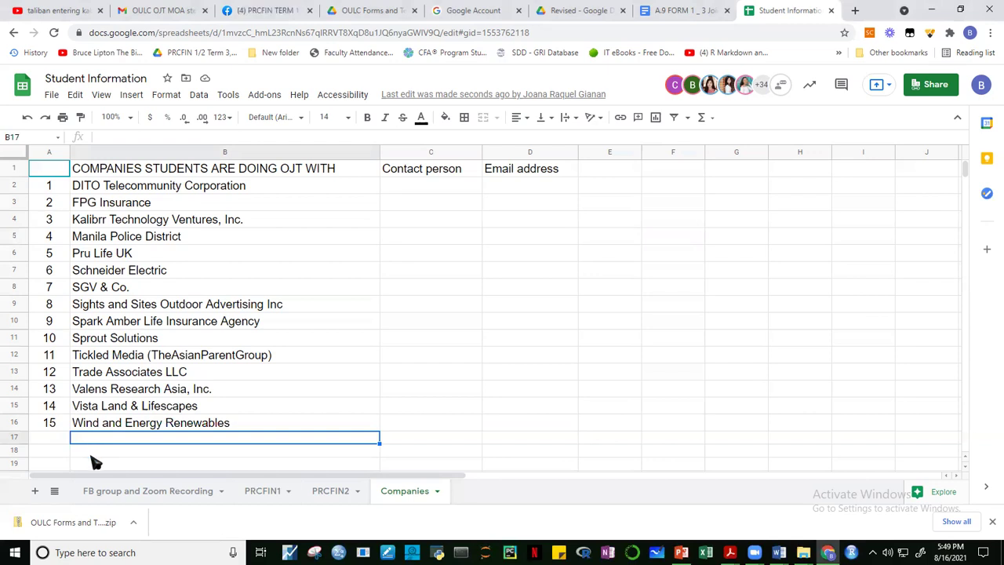
click(92, 453)
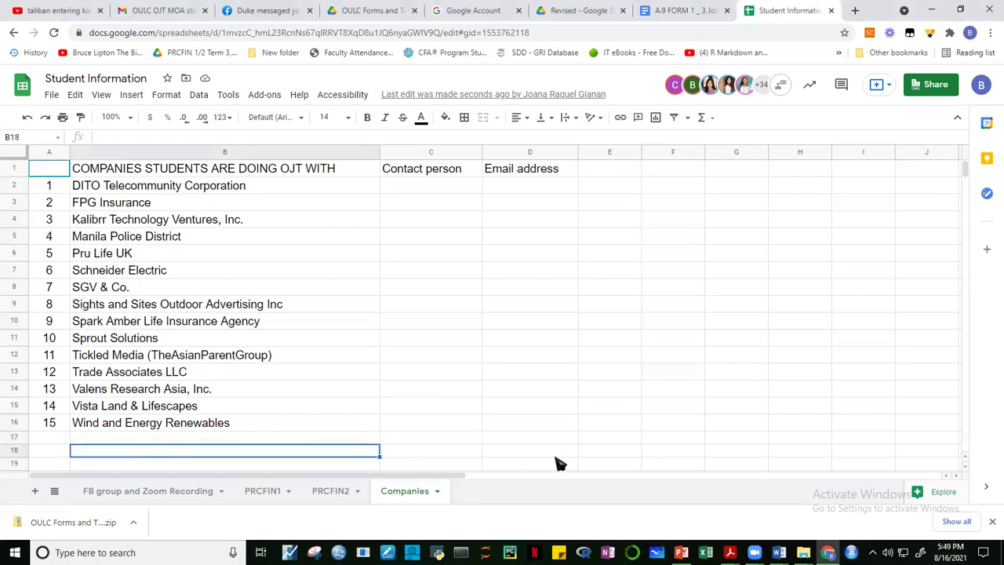
text(Land )
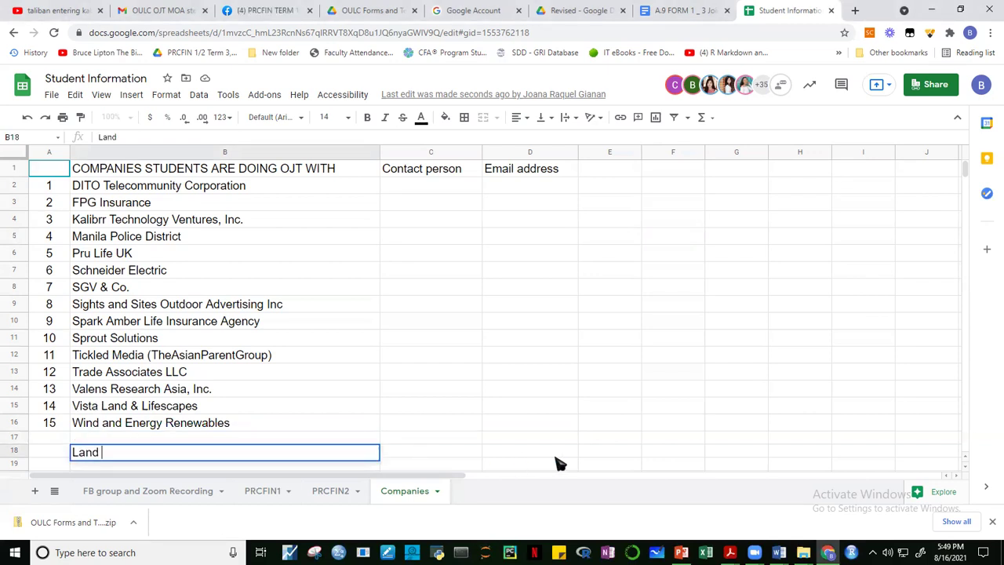
text(Bank)
key(Return)
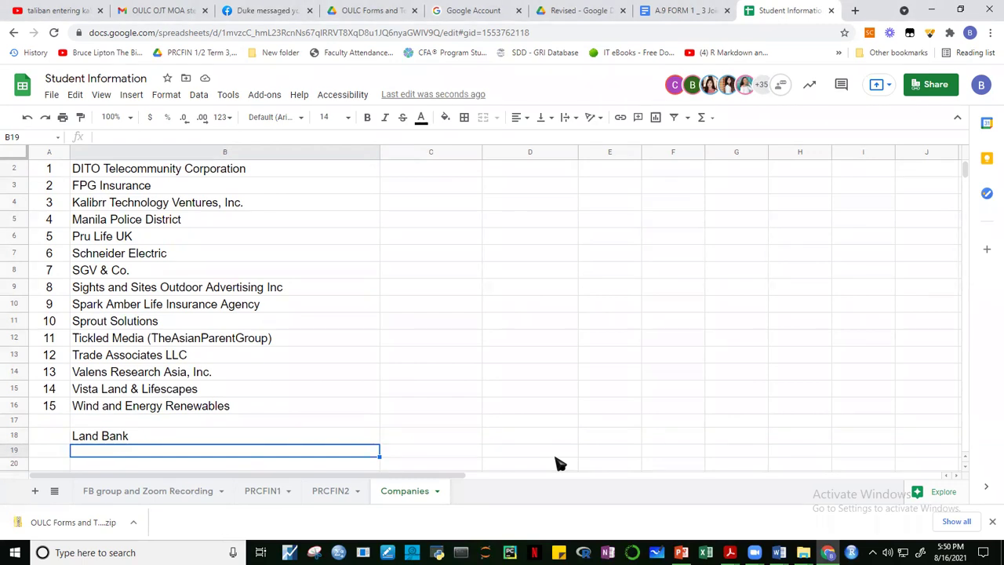
text(B)
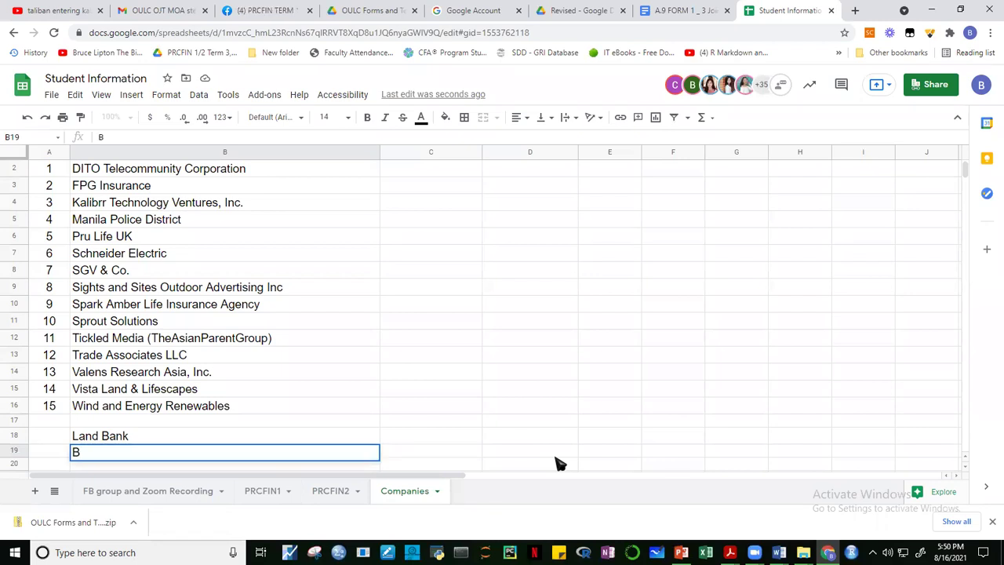
text(lR)
key(Return)
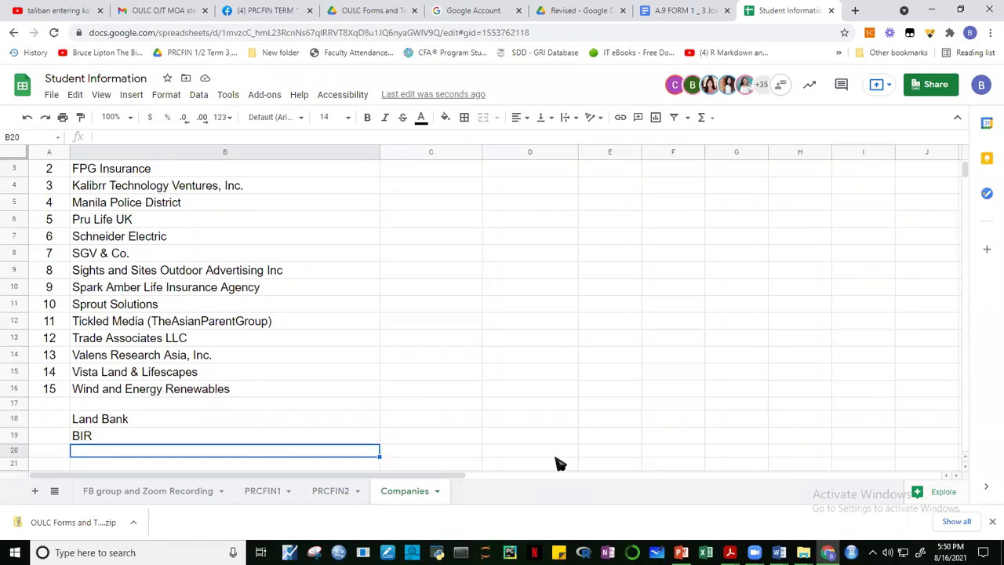
text(GS)
key(BackSpace)
key(BackSpace)
key(Escape)
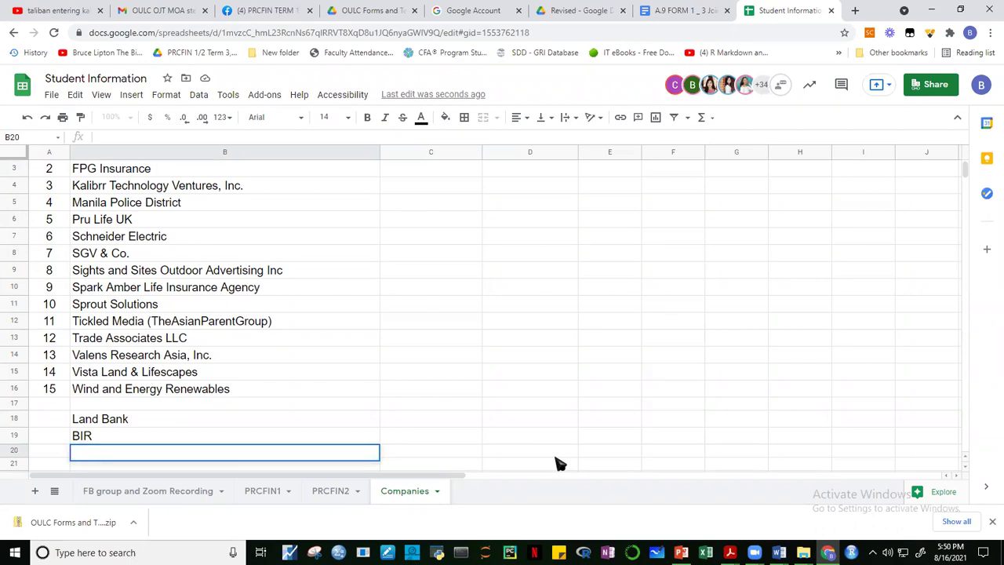
text(BOT)
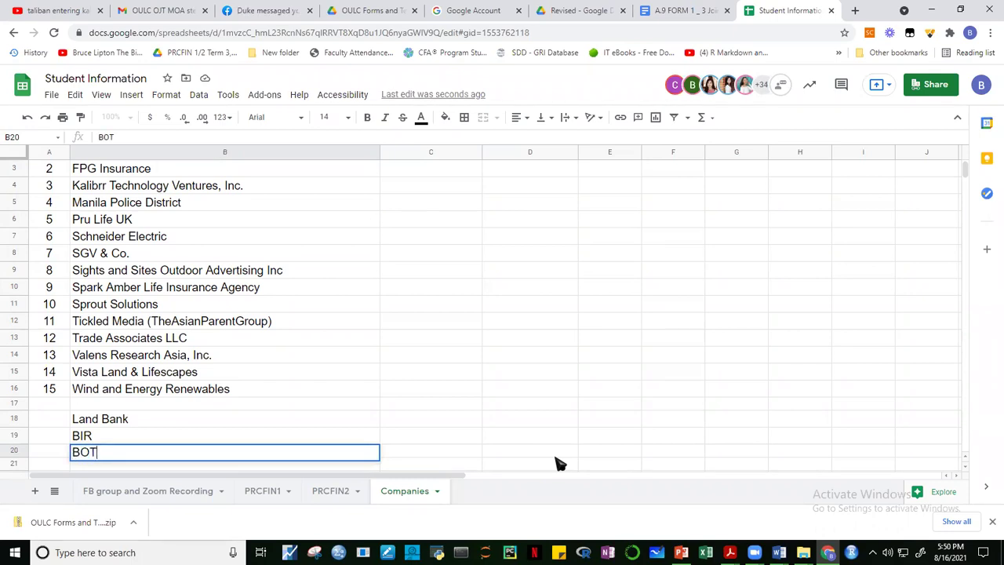
key(Return)
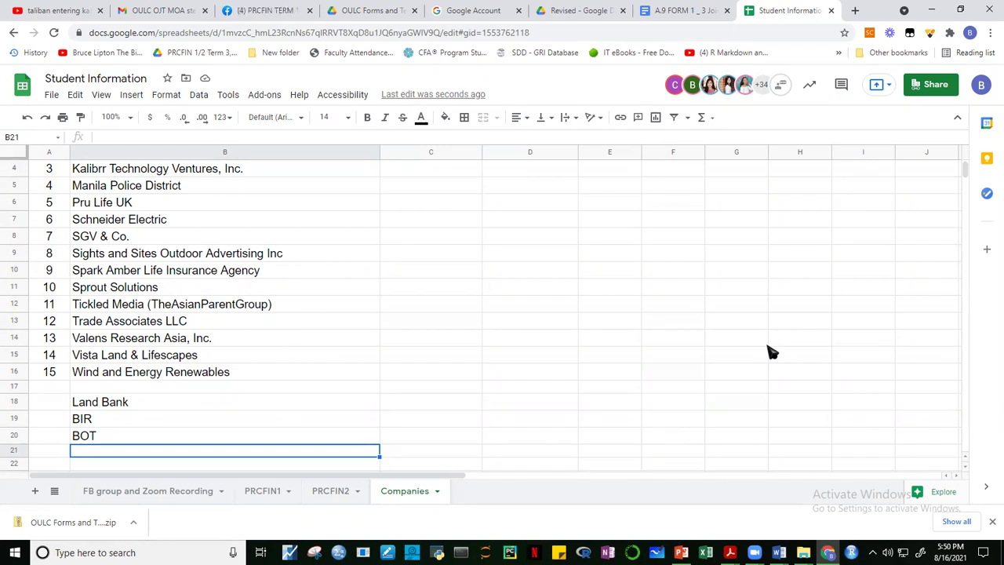
Add DOF, RCBC and BPI as further company entries in column B.
text(DOF)
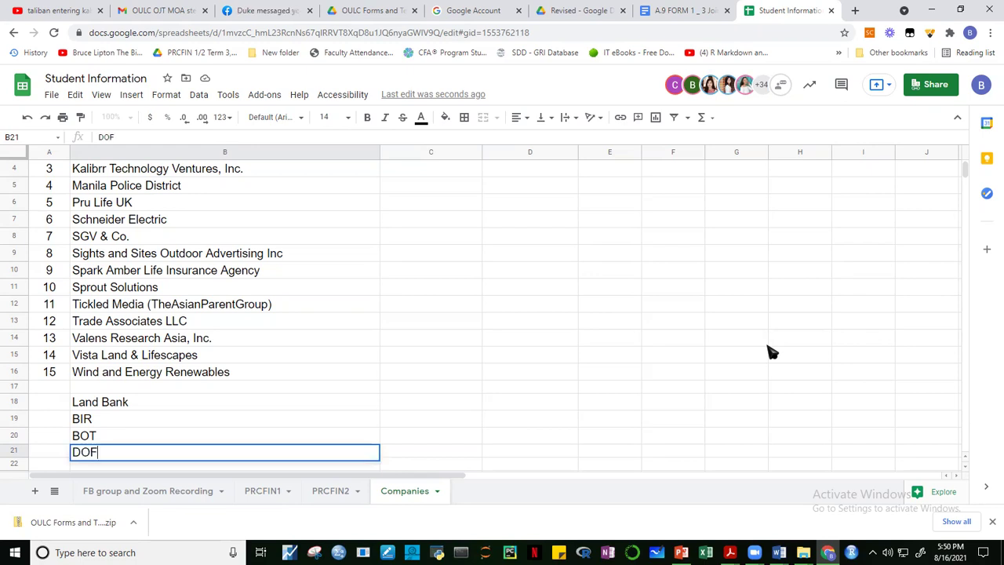
key(Return)
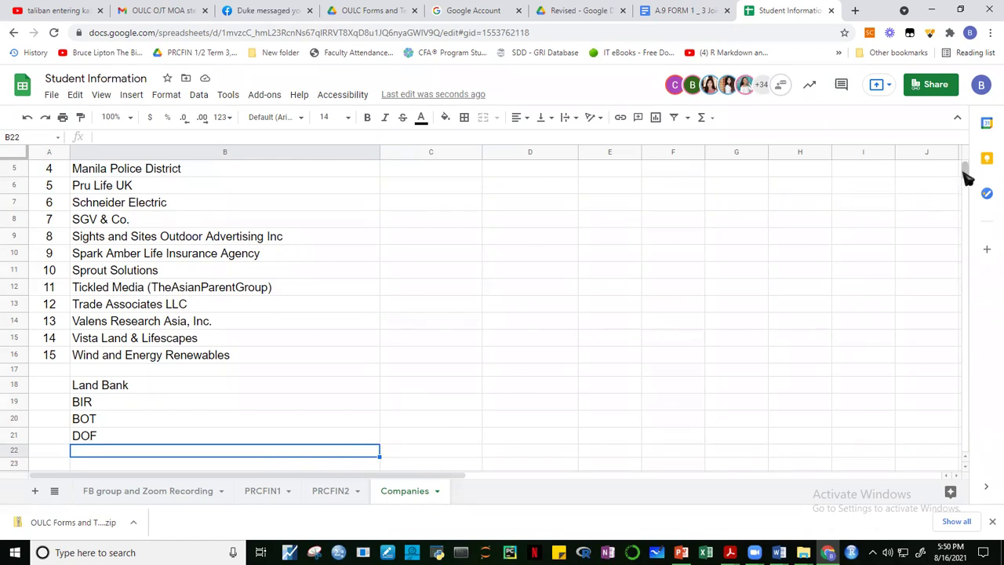
scroll(968, 164, up, 2)
scroll(970, 174, down, 2)
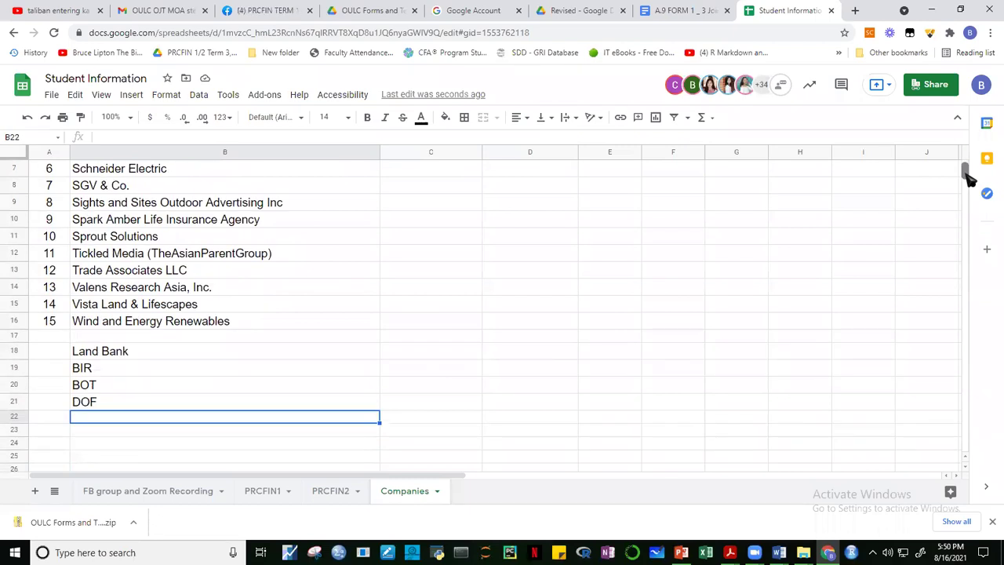
scroll(970, 179, down, 1)
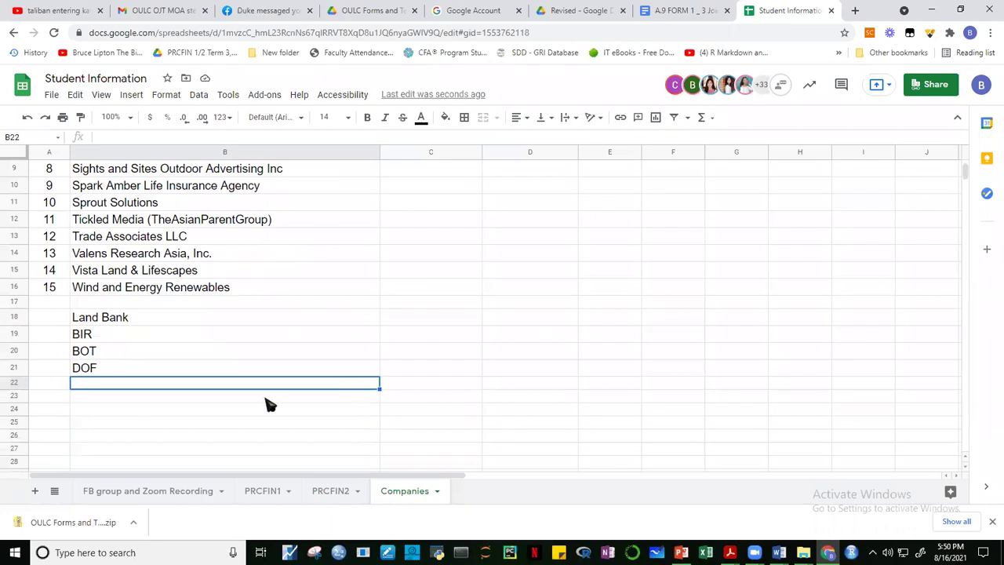
text(RCBC)
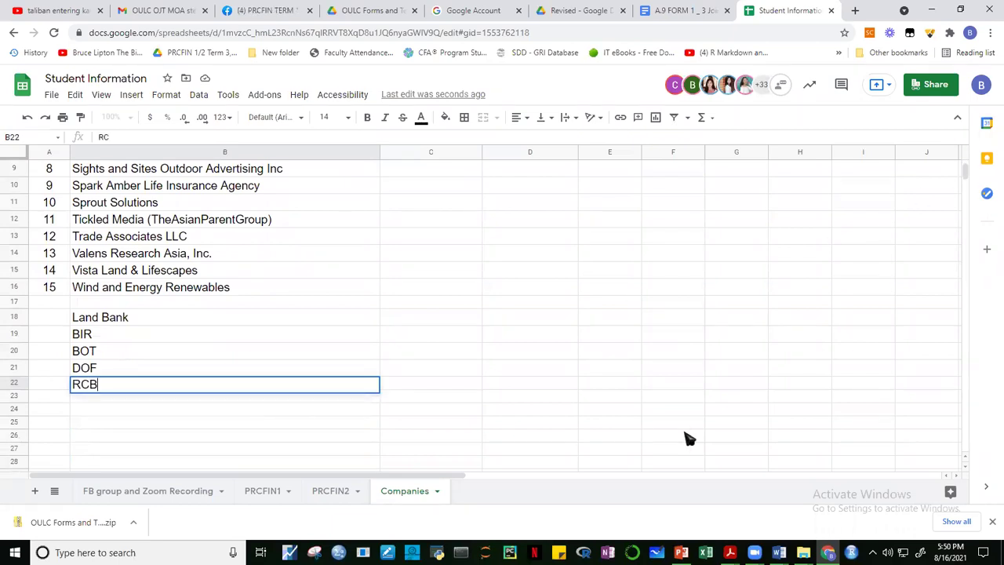
click(767, 353)
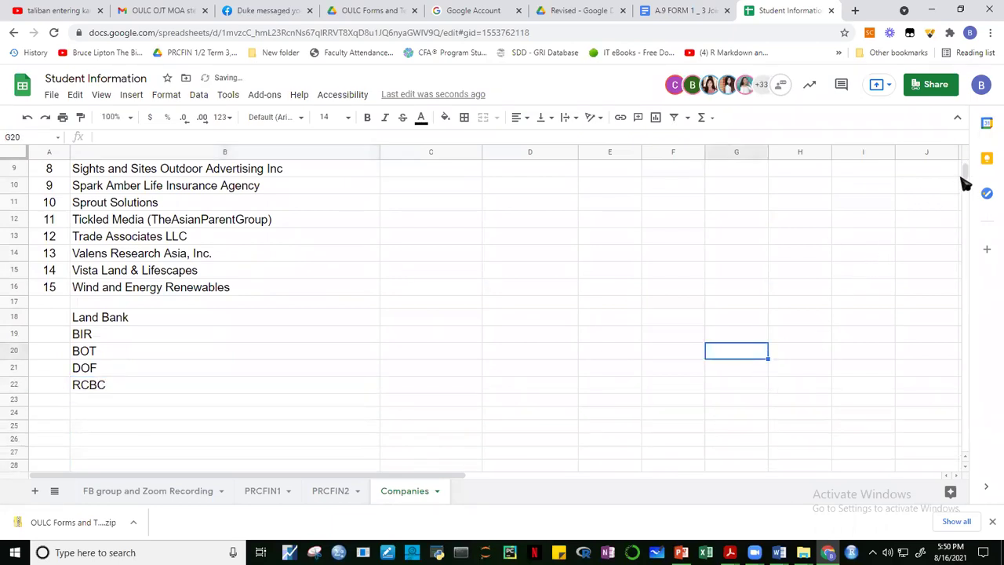
scroll(968, 173, up, 3)
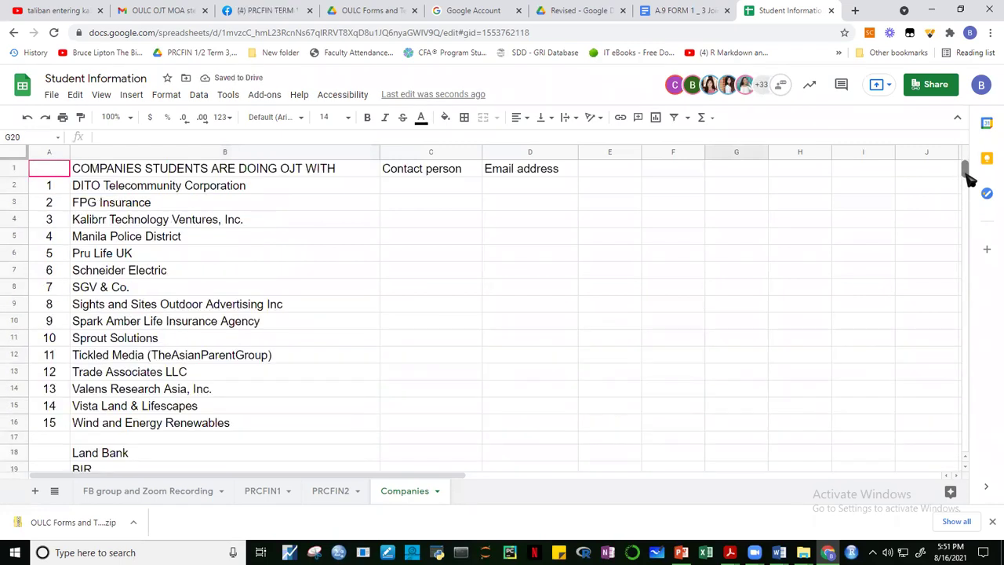
scroll(968, 168, down, 2)
click(101, 406)
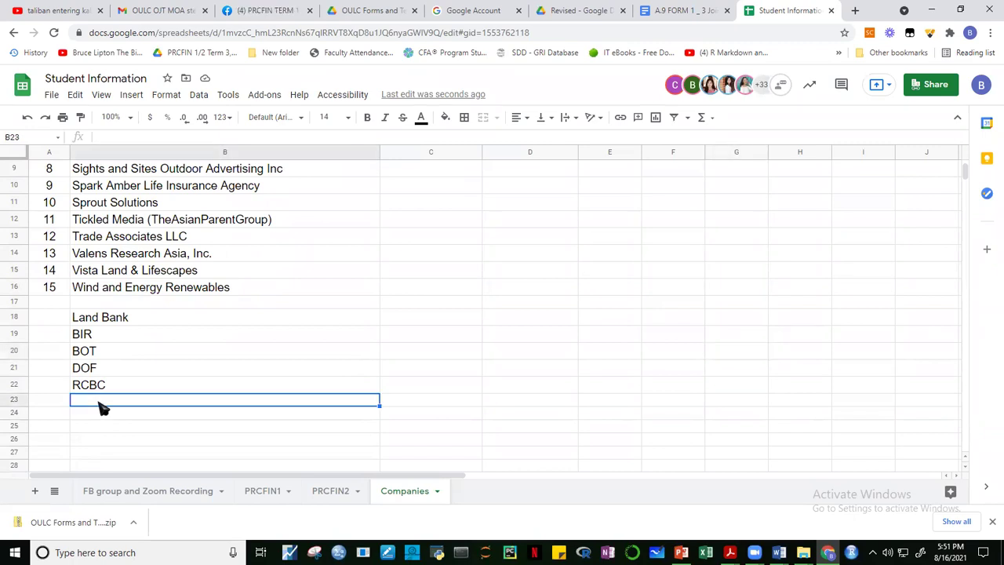
text(BP)
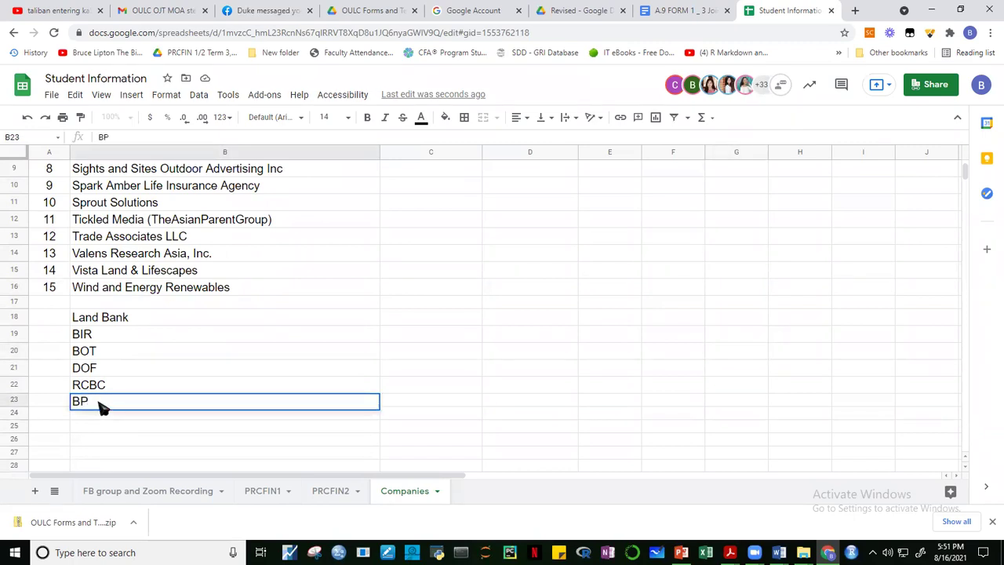
text(I)
key(Return)
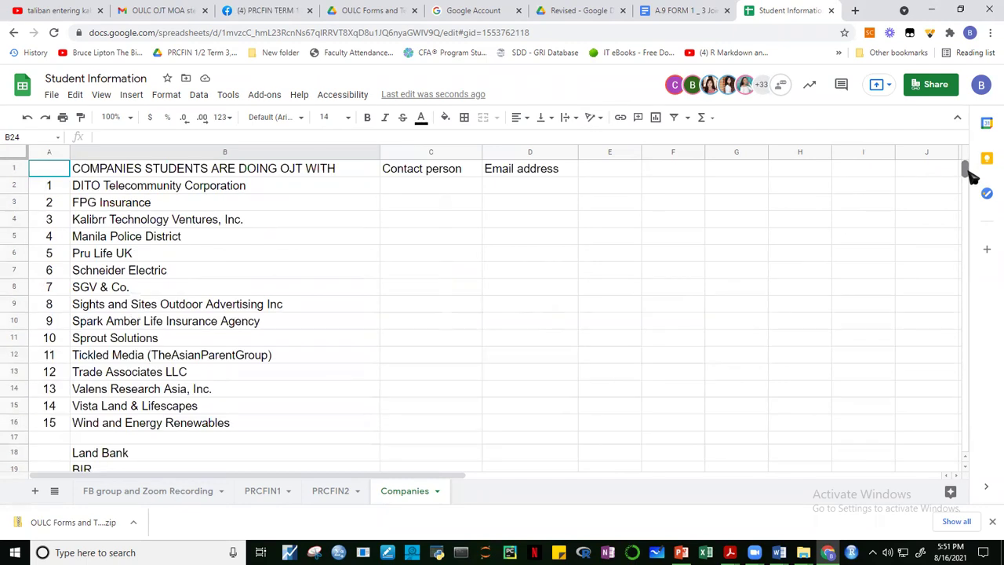
Scroll back up to the top of the Companies sheet.
scroll(968, 166, up, 3)
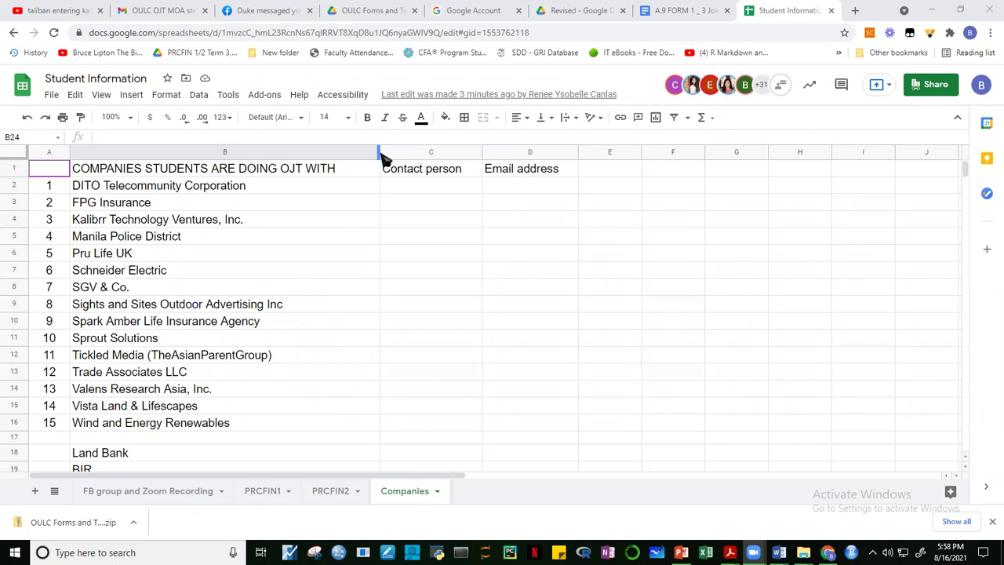
Narrow column B on the Companies sheet so it hugs the company names.
drag(382, 155, 351, 157)
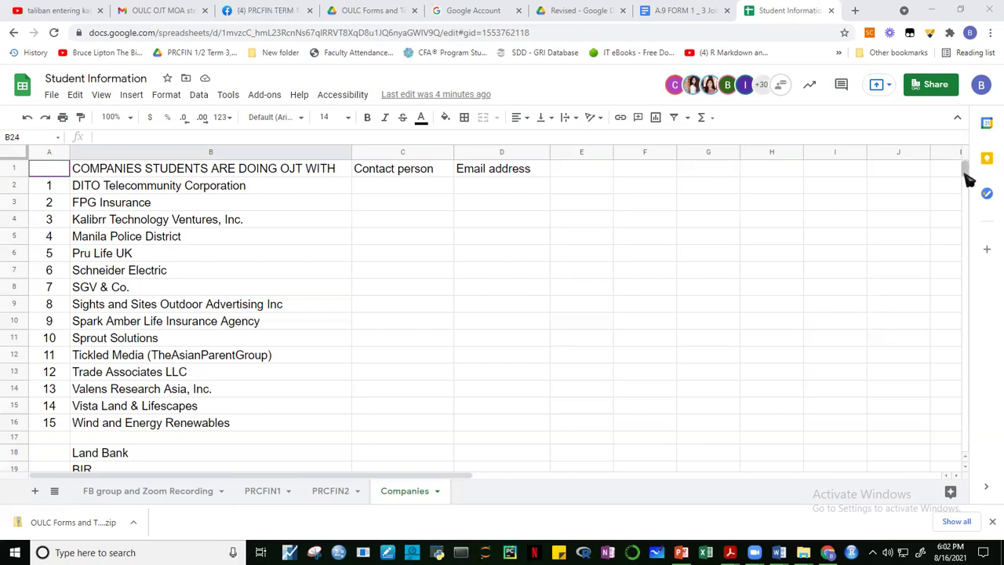
scroll(970, 183, down, 5)
scroll(970, 183, up, 1)
drag(970, 183, 968, 167)
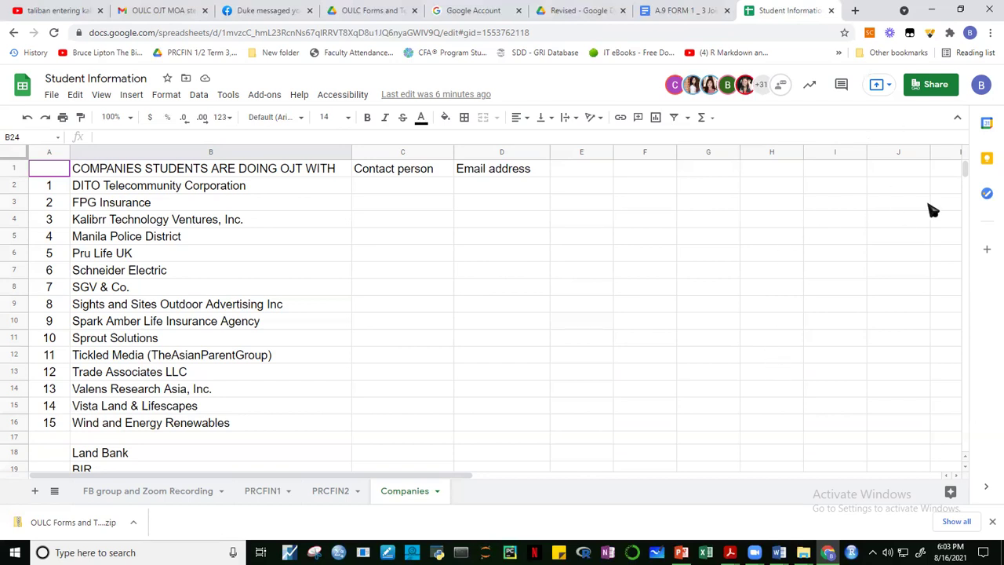
On the FB group and Zoom Recording sheet, number the recordings 1) and 2) in A5 and A6.
click(153, 491)
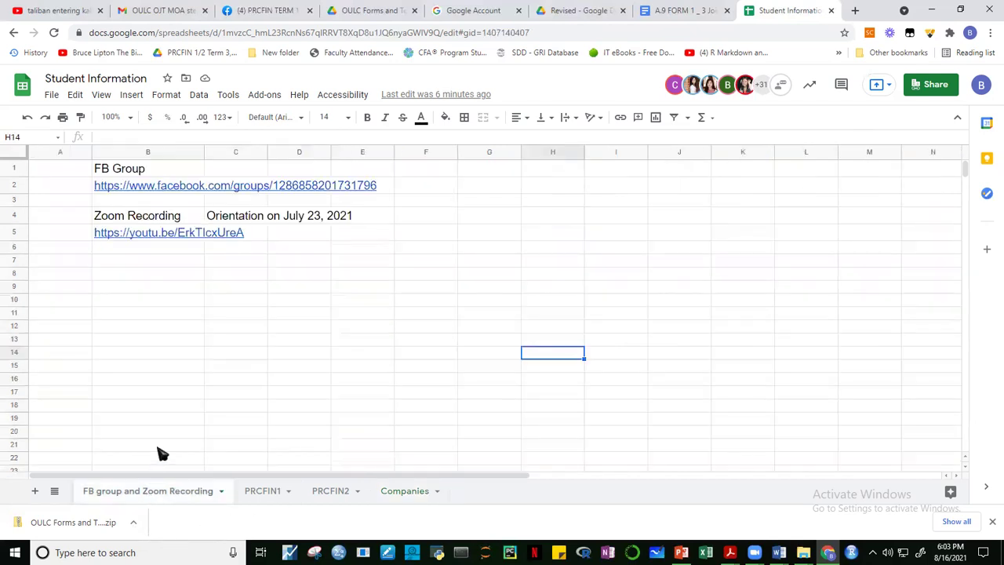
click(57, 238)
text(1))
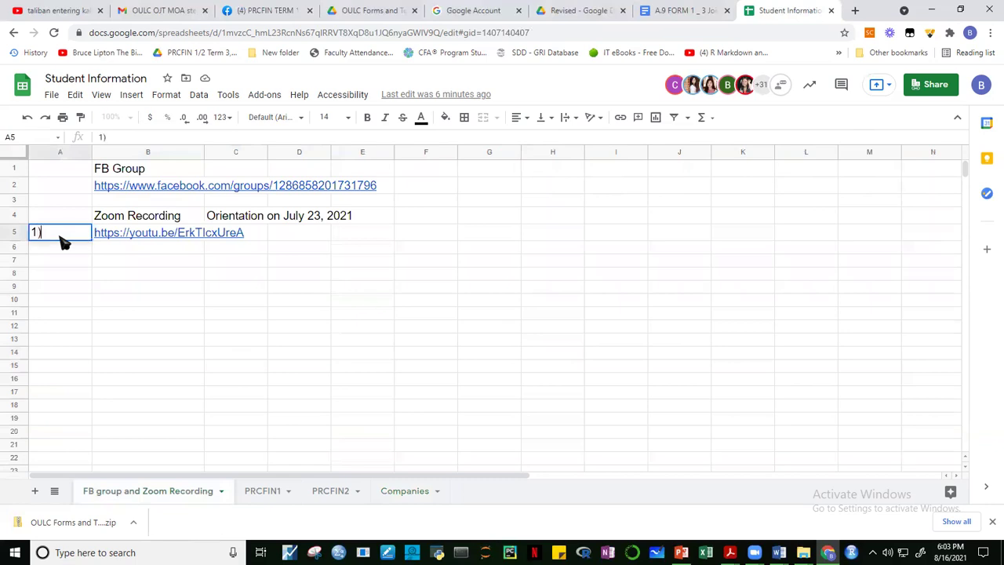
key(Return)
text(2))
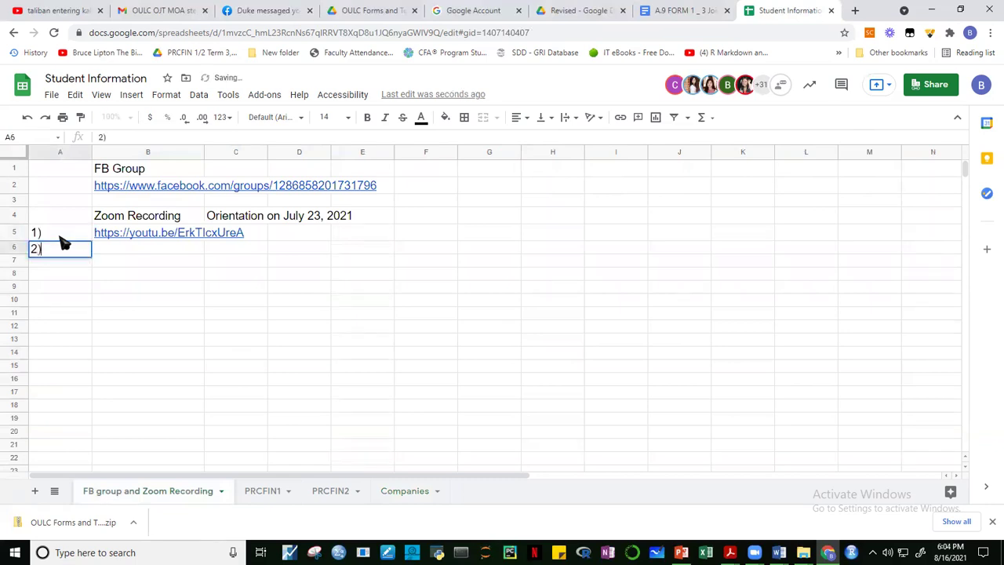
click(60, 237)
Widen column B so the recording links fit.
click(135, 257)
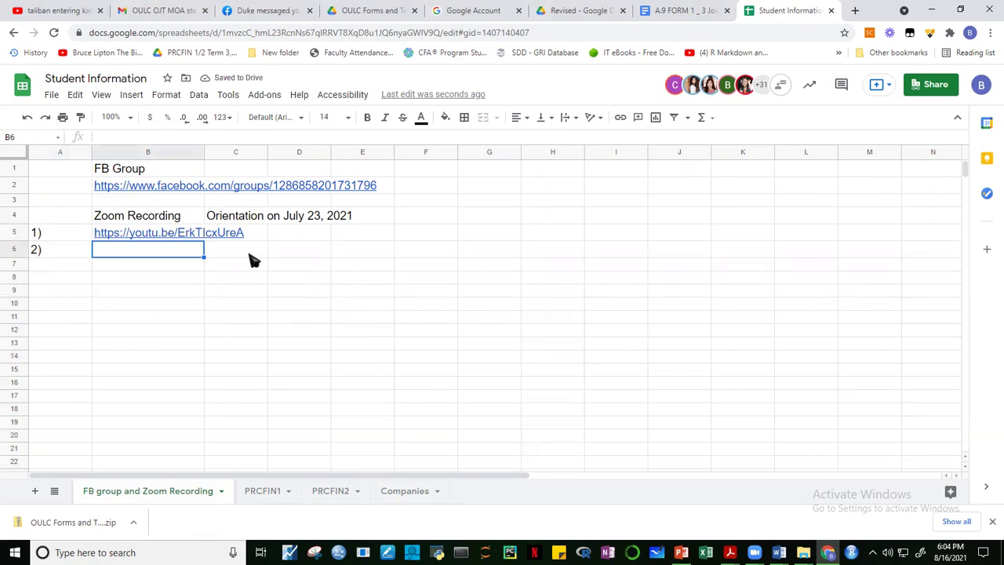
drag(203, 153, 228, 154)
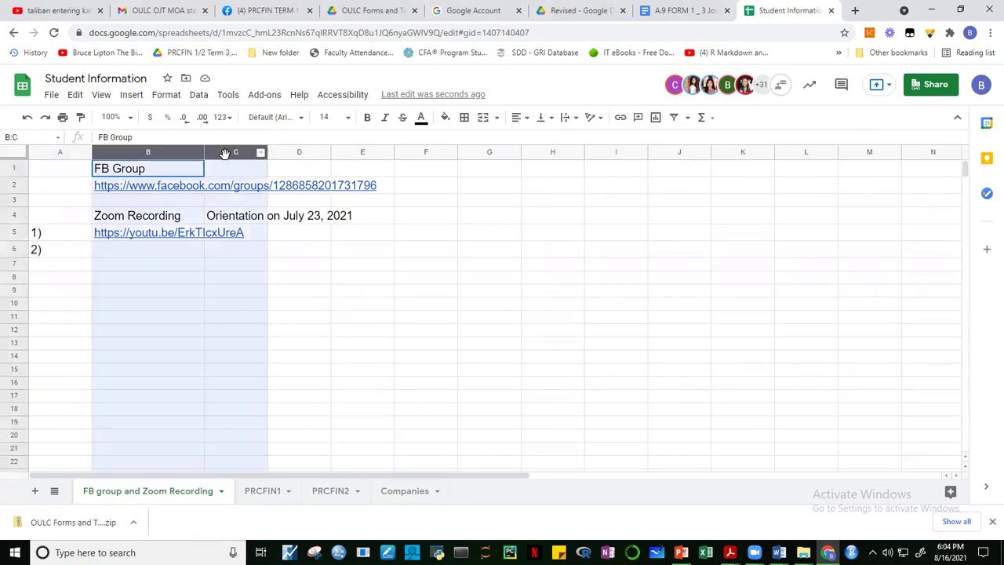
drag(305, 345, 302, 329)
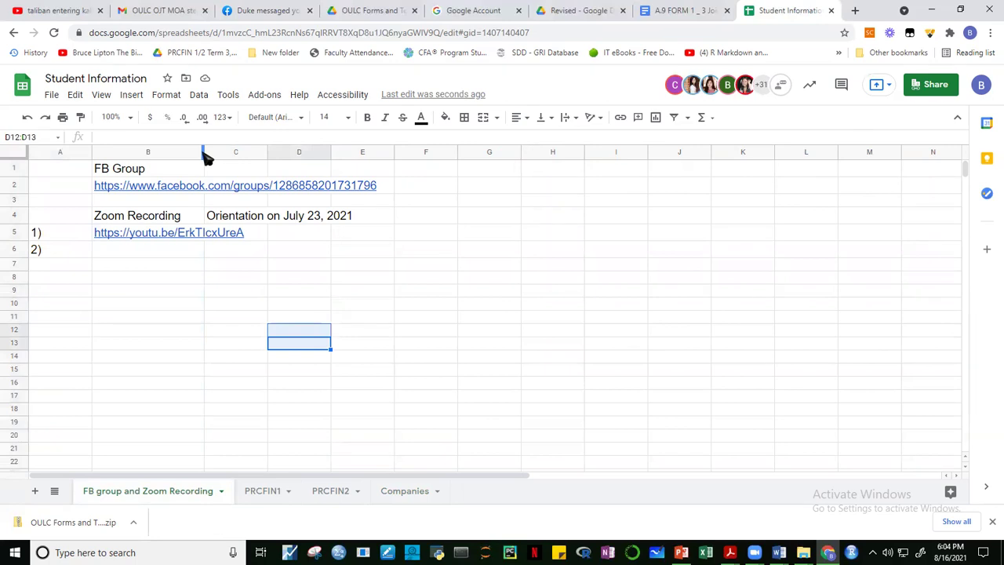
drag(204, 155, 273, 153)
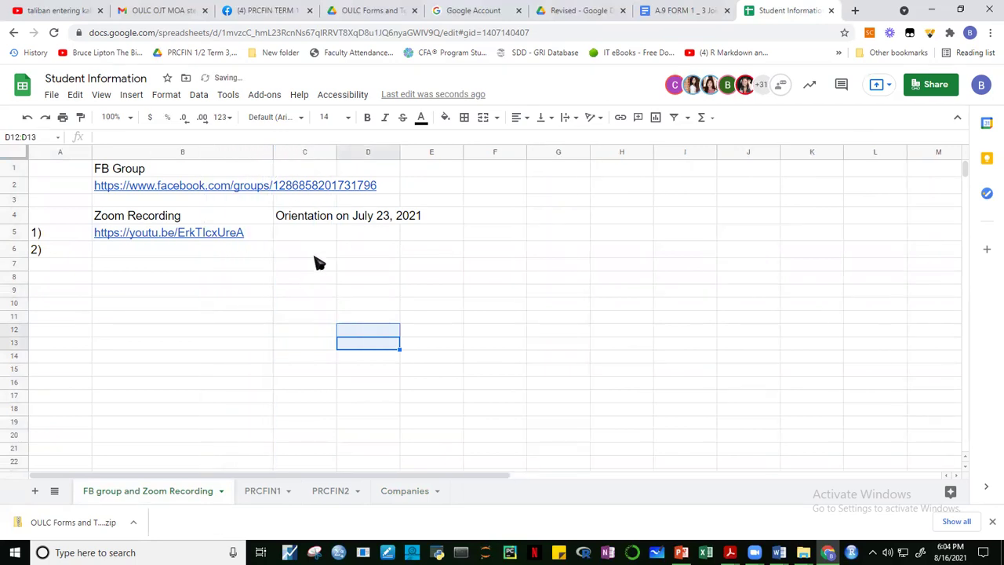
Move the July 23 orientation label from C4 to C5 and enter 'Orientation on Aug 16, 2021' in C6.
click(315, 254)
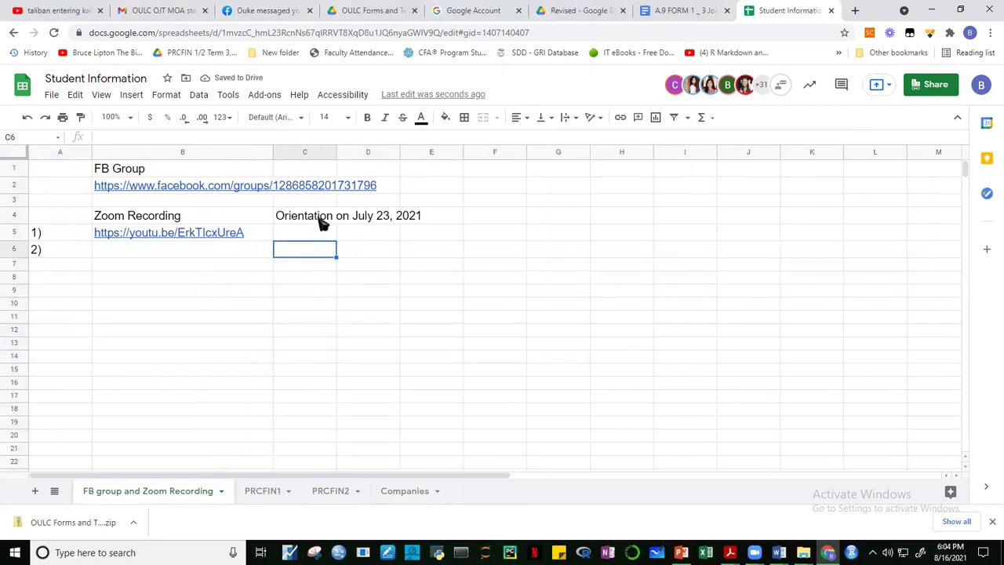
click(322, 218)
key(ctrl+c)
drag(326, 224, 330, 237)
click(310, 258)
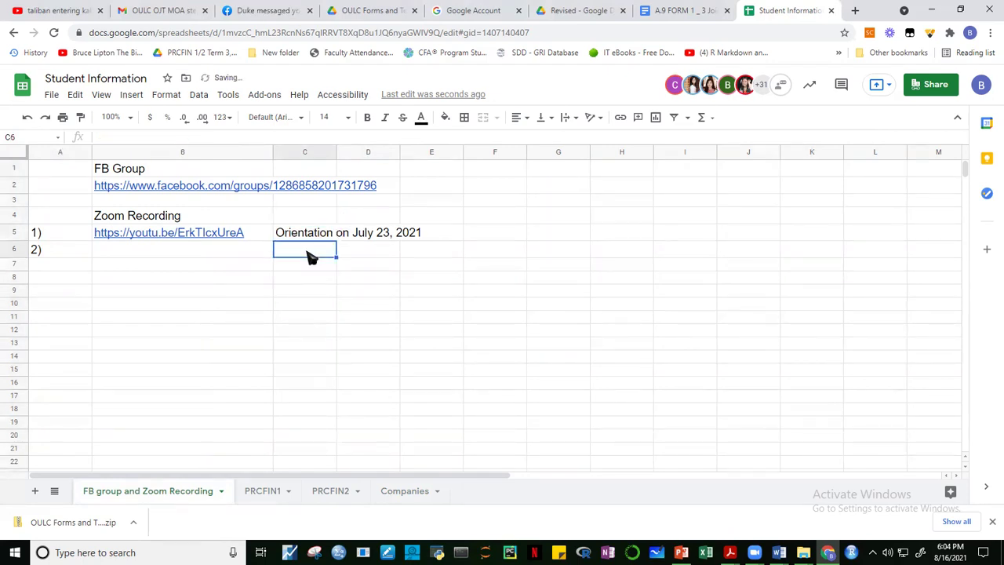
text(Orientation)
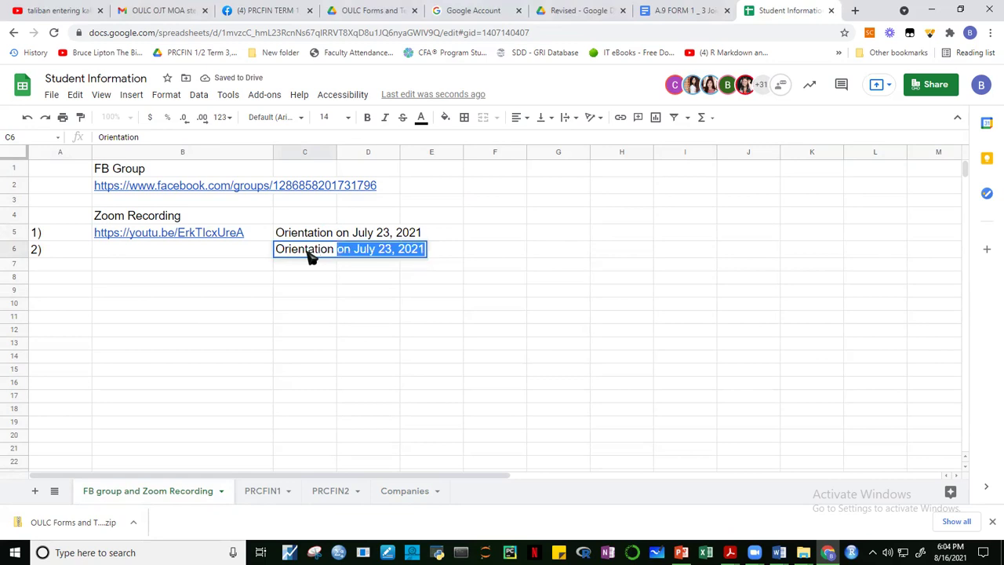
text( on )
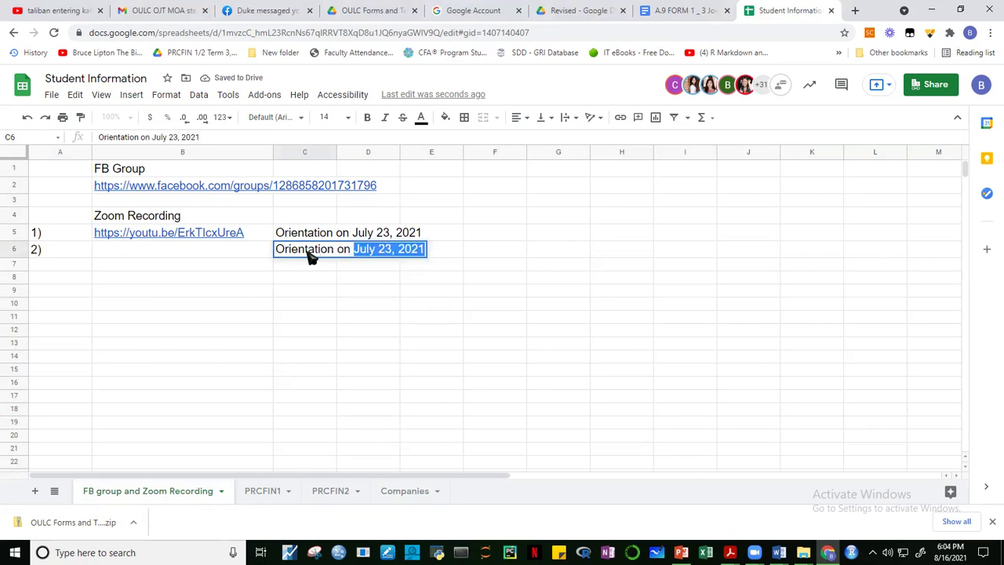
text(Aug 16)
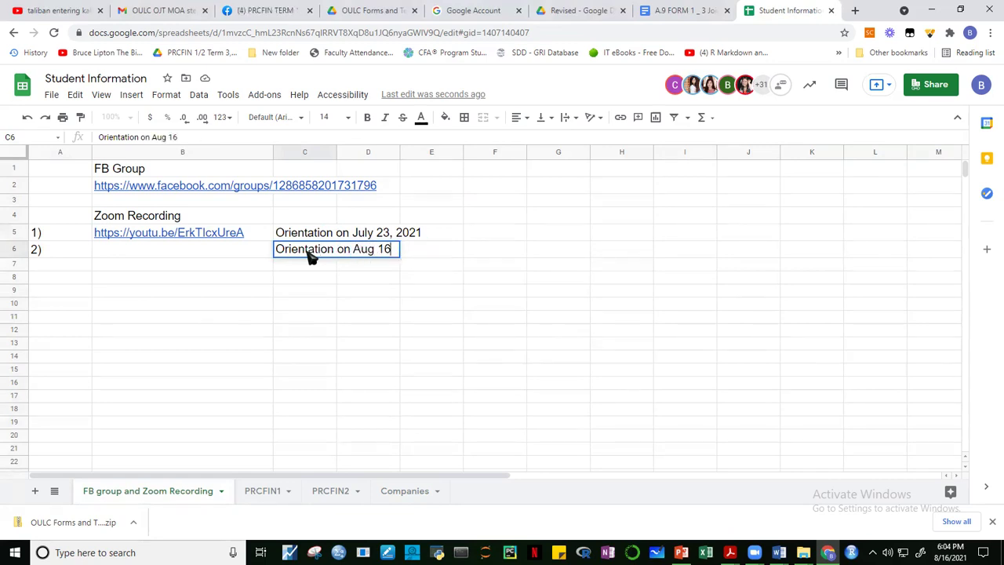
text(, 2021)
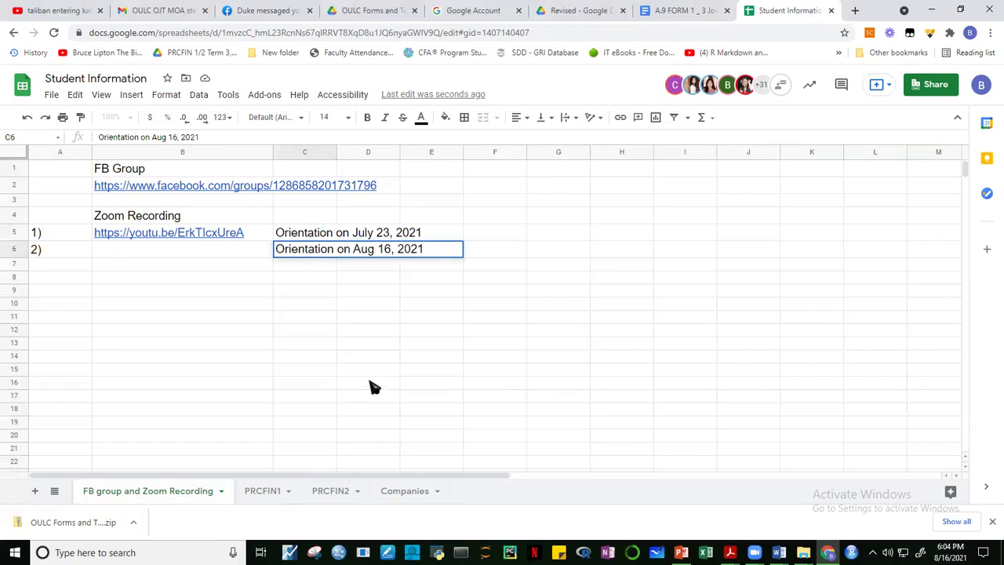
click(372, 386)
click(212, 255)
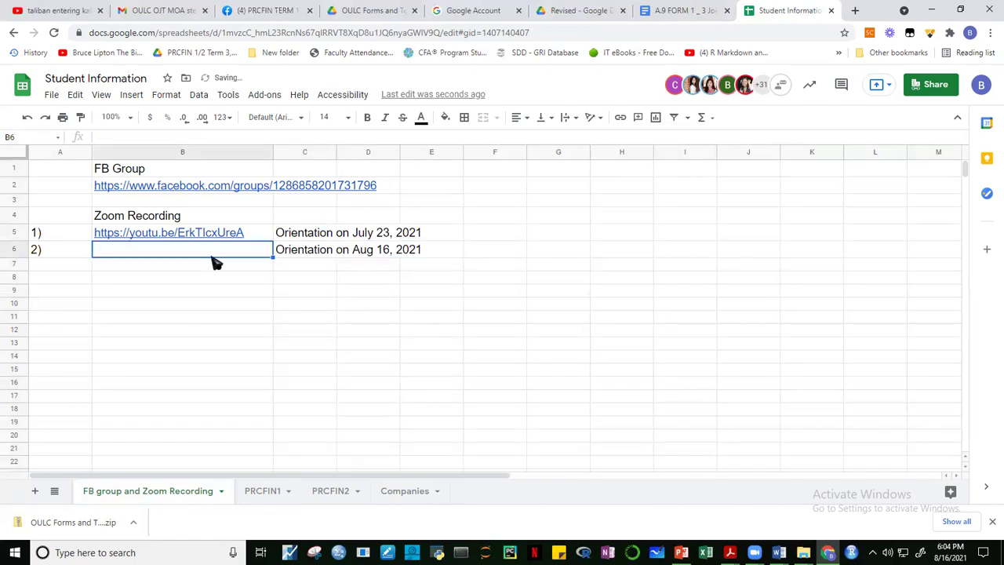
click(822, 287)
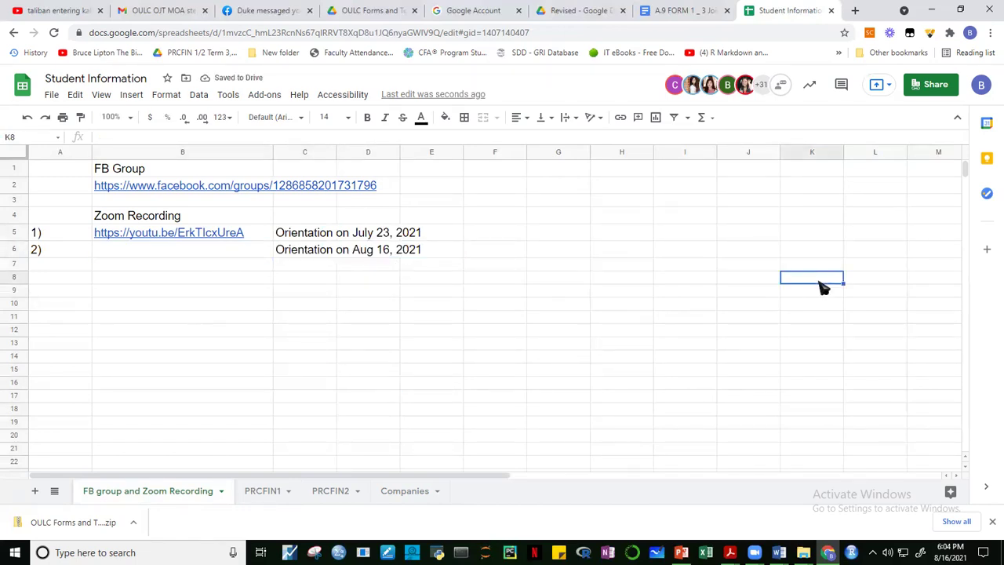